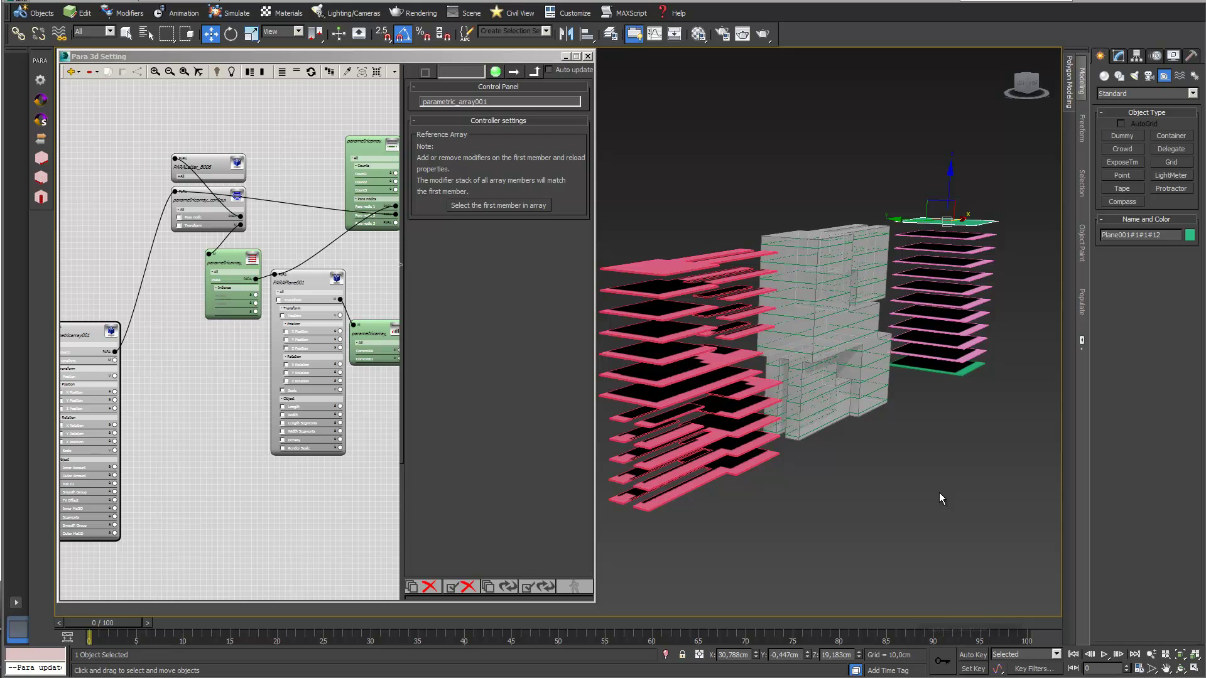
- Rotate the topmost sectioning plane by -15° about Y and update the array's linear controller
middle_click_drag(935, 278, 857, 324)
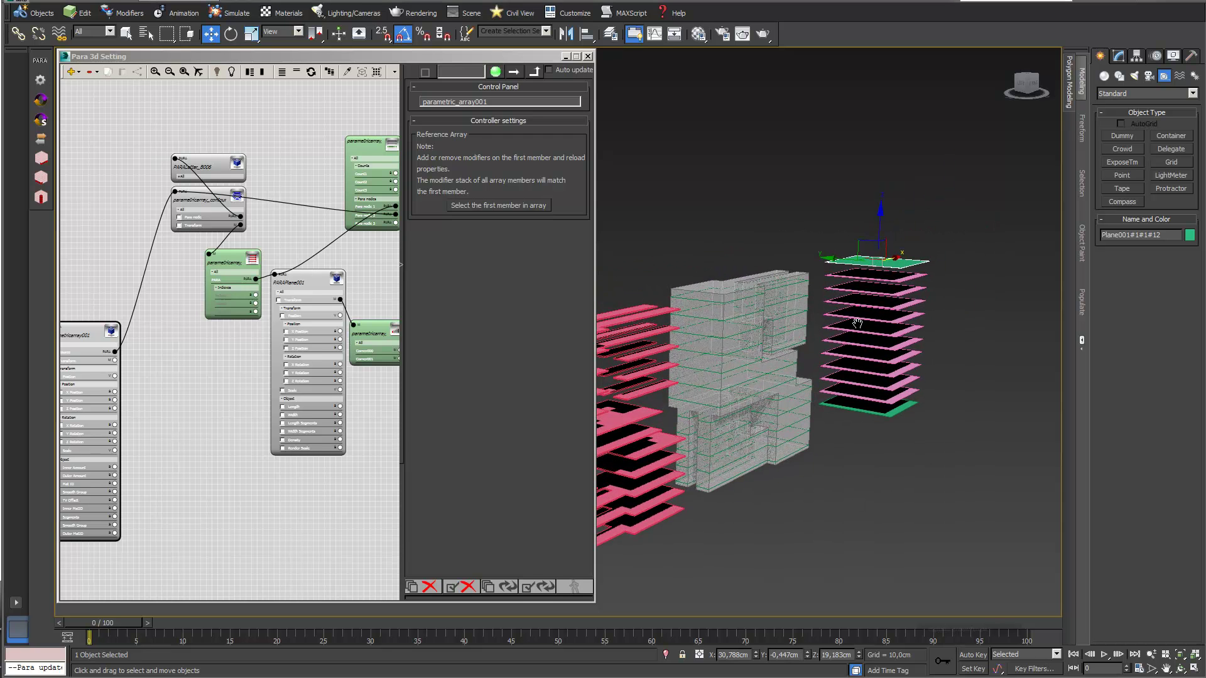
key("e")
left_click_drag(863, 238, 862, 250)
left_click(381, 331)
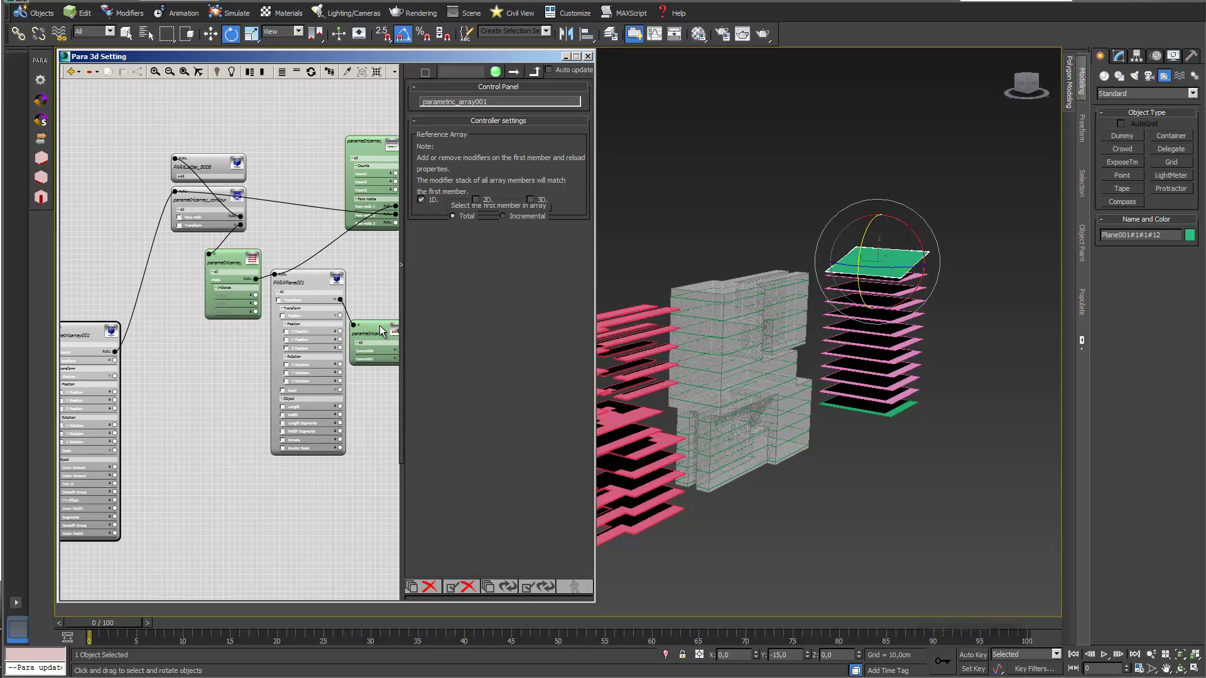
left_click(507, 586)
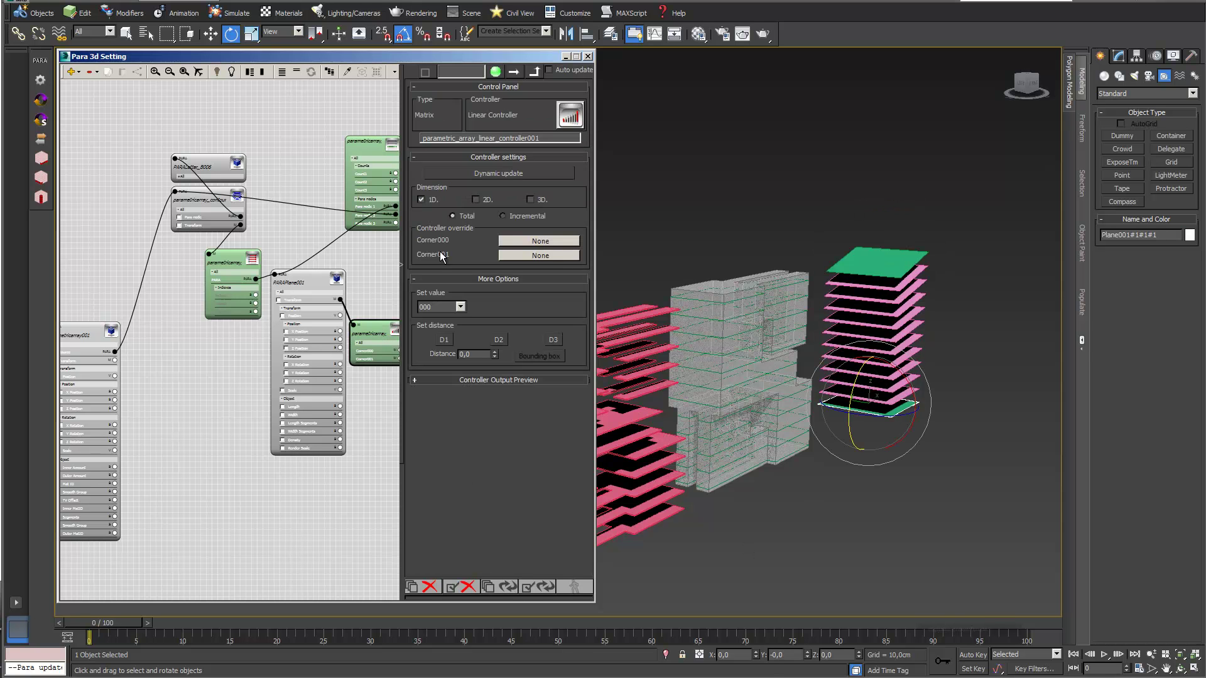
- Regenerate the contours of the parametric_array_contour node and inspect the recalculated floor slabs up close
left_click(207, 192)
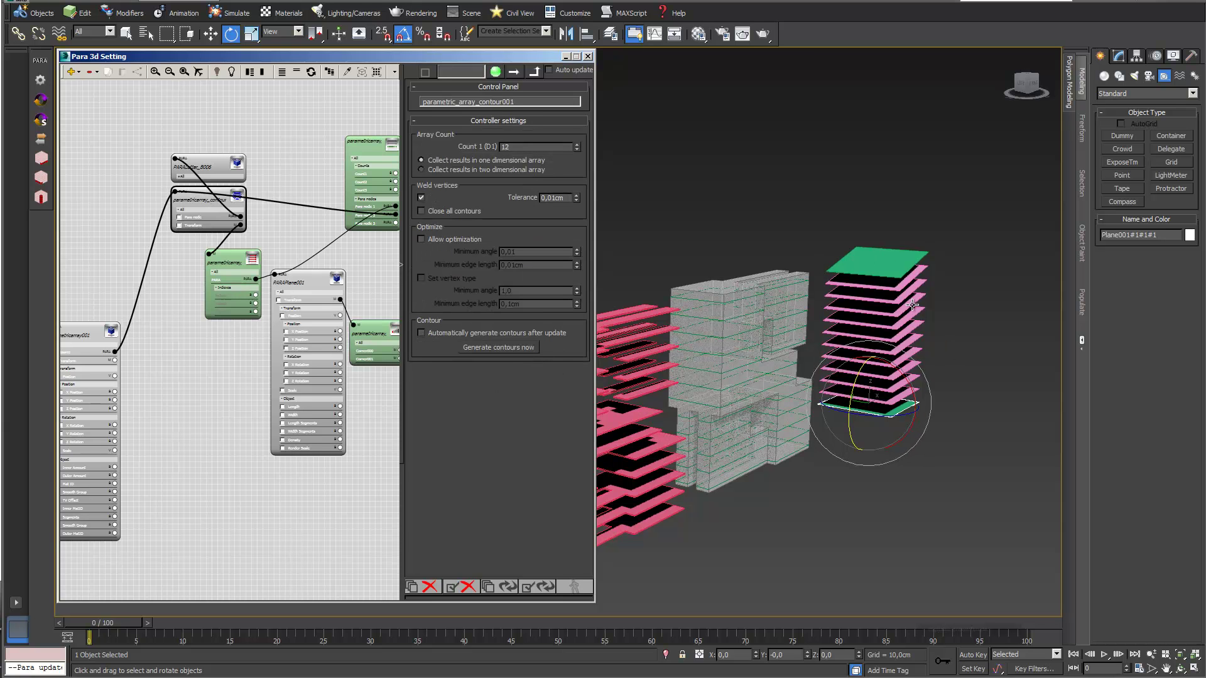
left_click(503, 347)
middle_click_drag(750, 331, 851, 288)
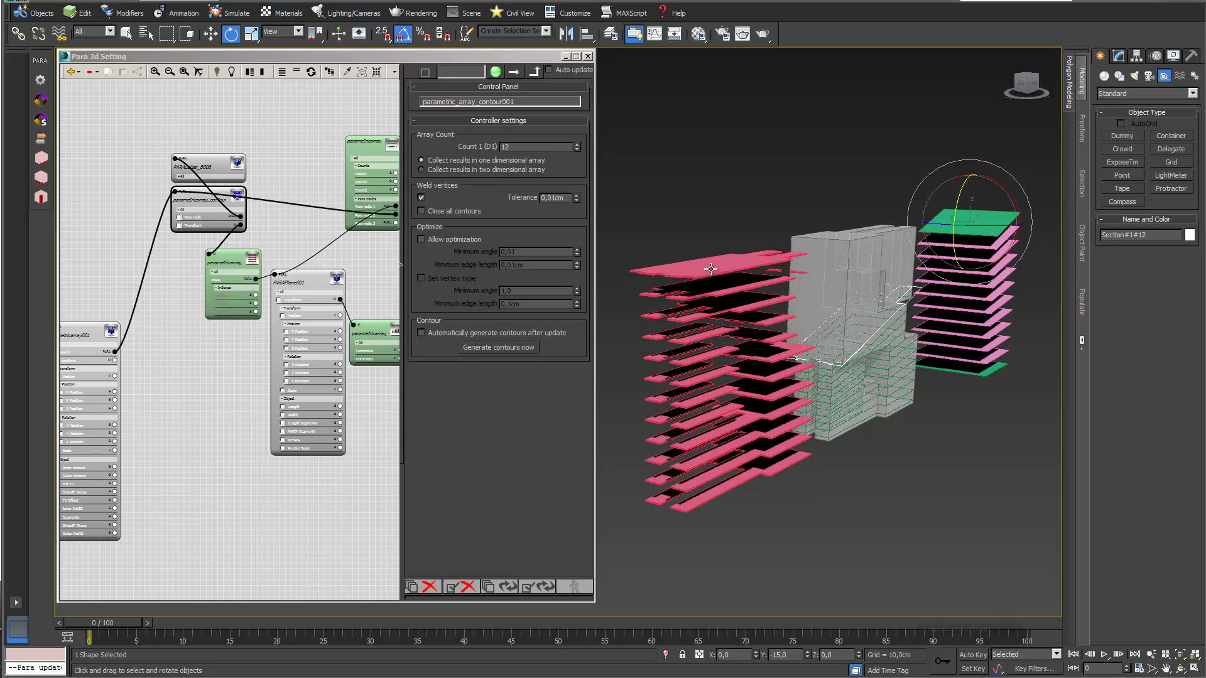
scroll(710, 269, "up", 3)
middle_click_drag(710, 268, 773, 247)
scroll(772, 248, "up", 5)
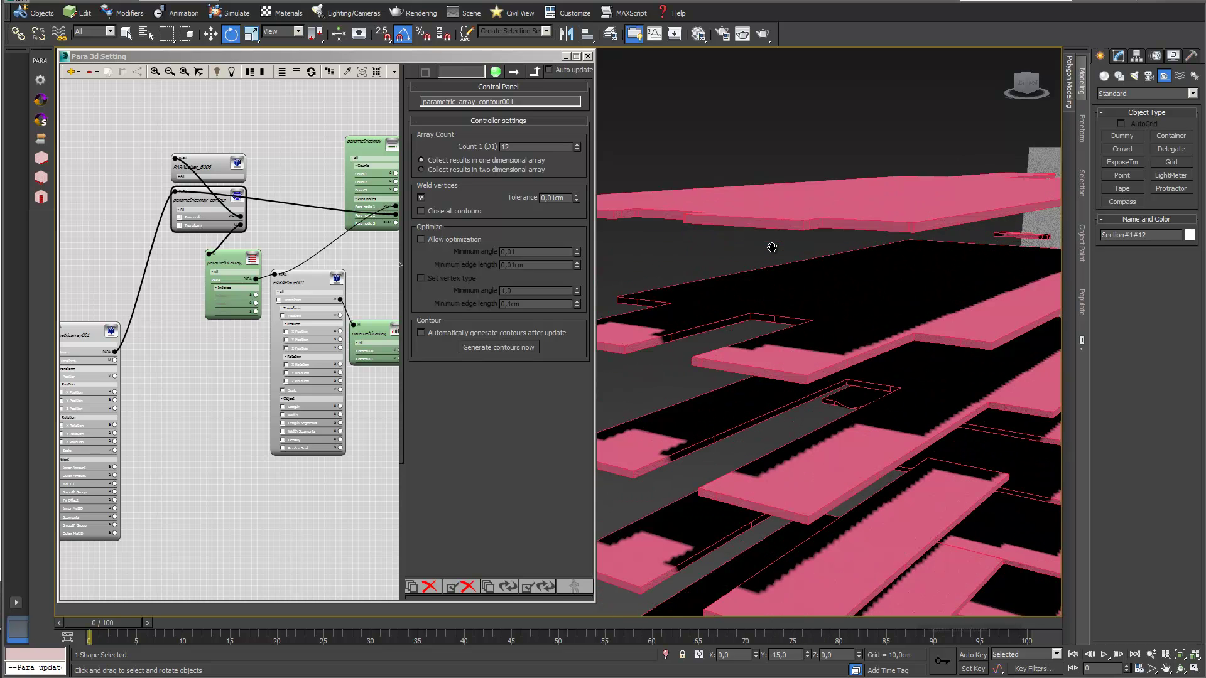
scroll(770, 254, "up", 2)
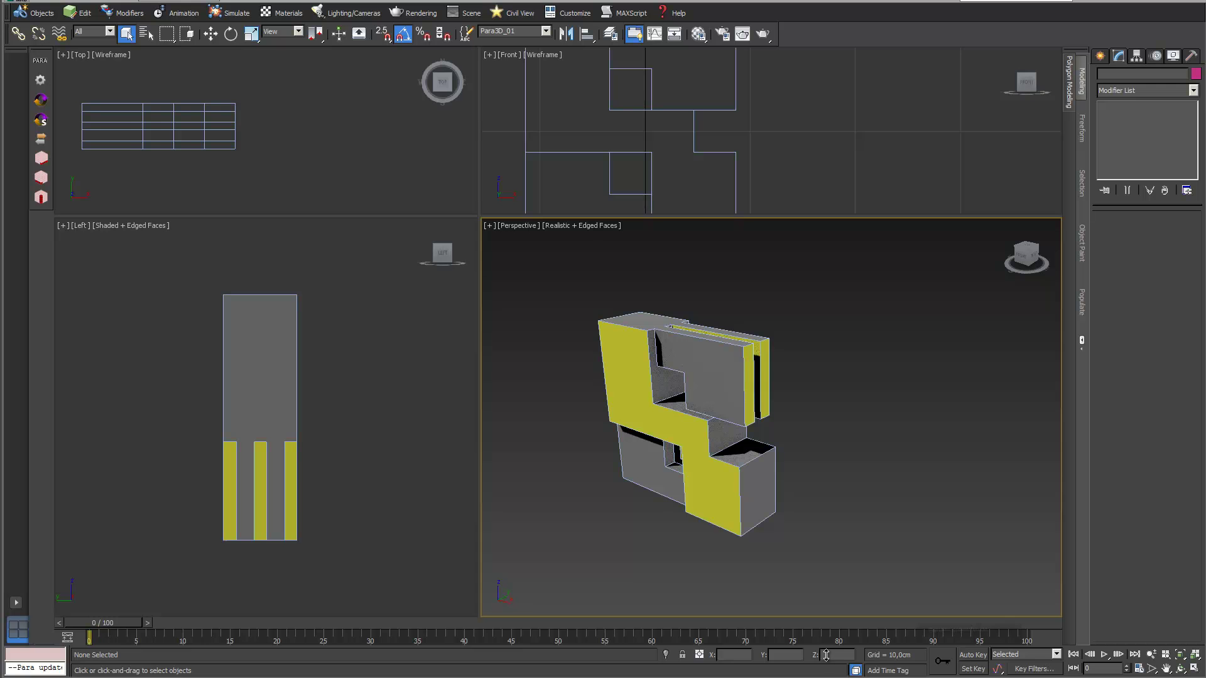
- Create a plane about 12.8 cm long and 13.1 cm wide beside the letter model in the top view
left_click(1183, 671)
mouse_move(696, 462)
left_mouse_down()
mouse_move(686, 497)
mouse_move(614, 465)
mouse_move(684, 488)
mouse_move(701, 450)
mouse_move(673, 456)
left_mouse_up()
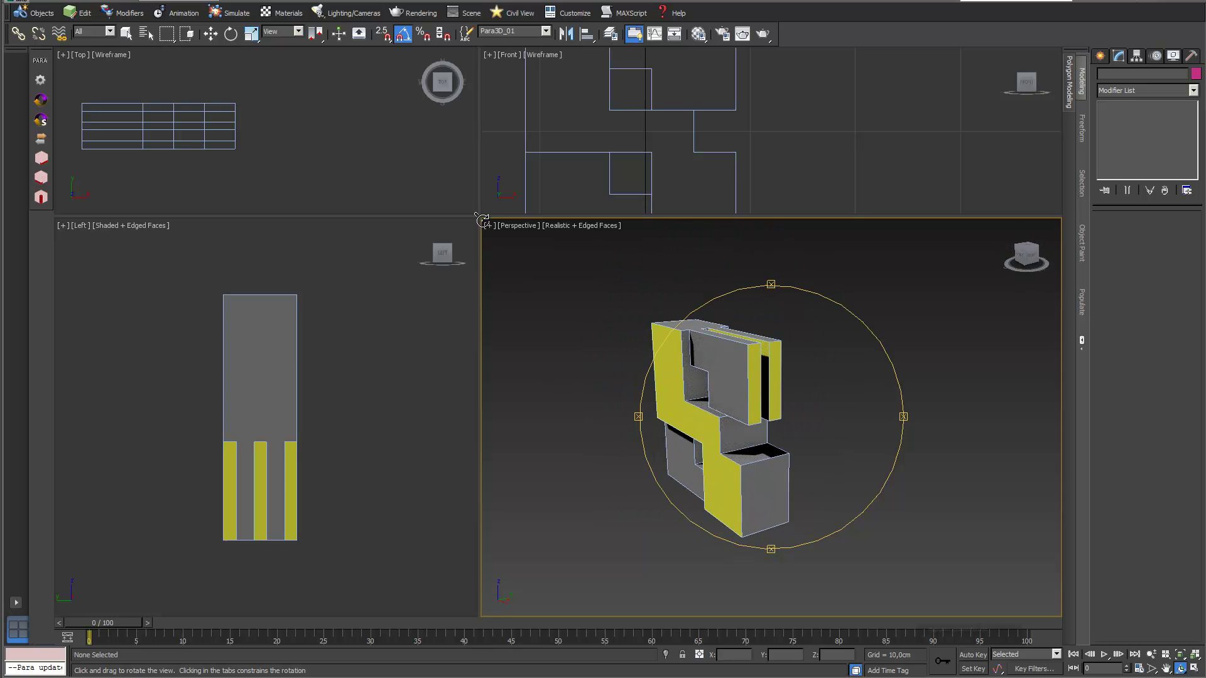
left_click_drag(482, 220, 493, 244)
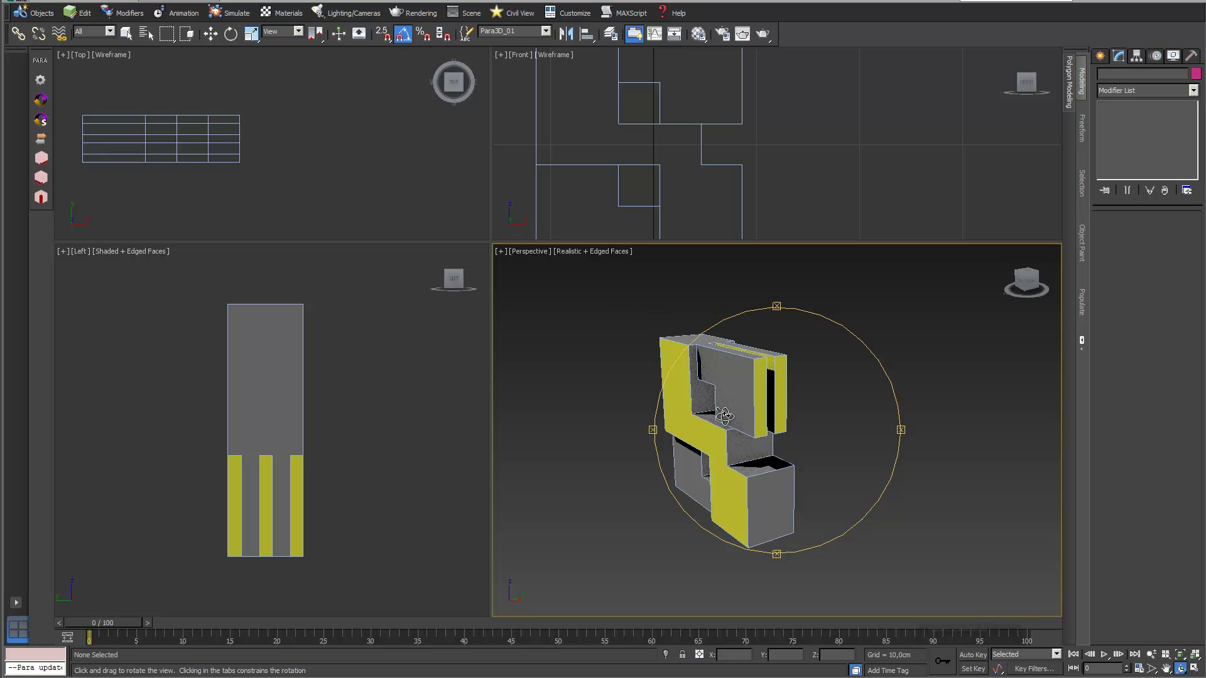
left_click(1100, 56)
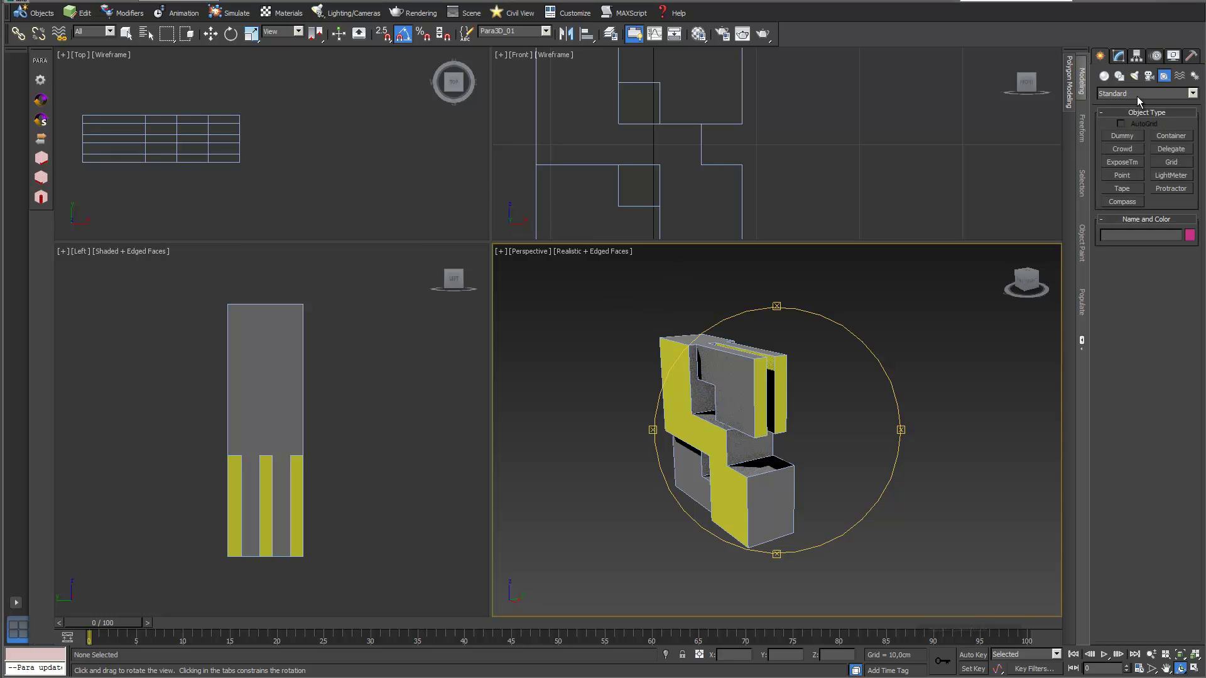
left_click(1104, 76)
left_click(1178, 190)
left_click_drag(310, 102, 414, 202)
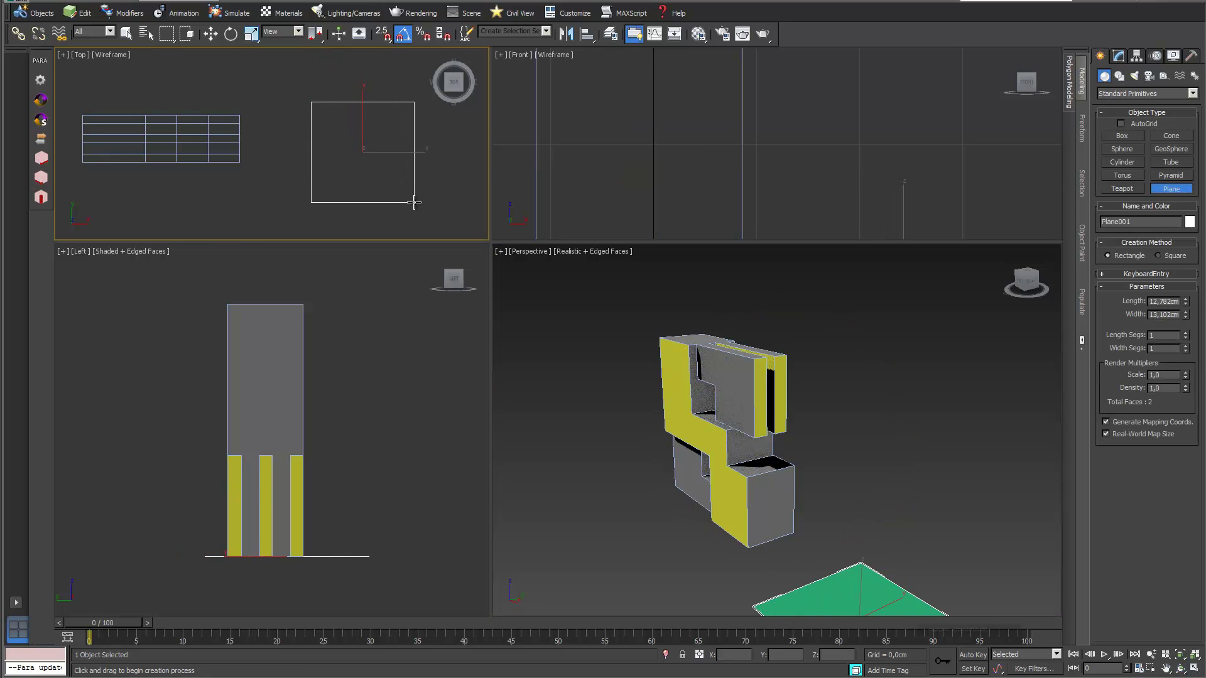
middle_click_drag(861, 492, 808, 520)
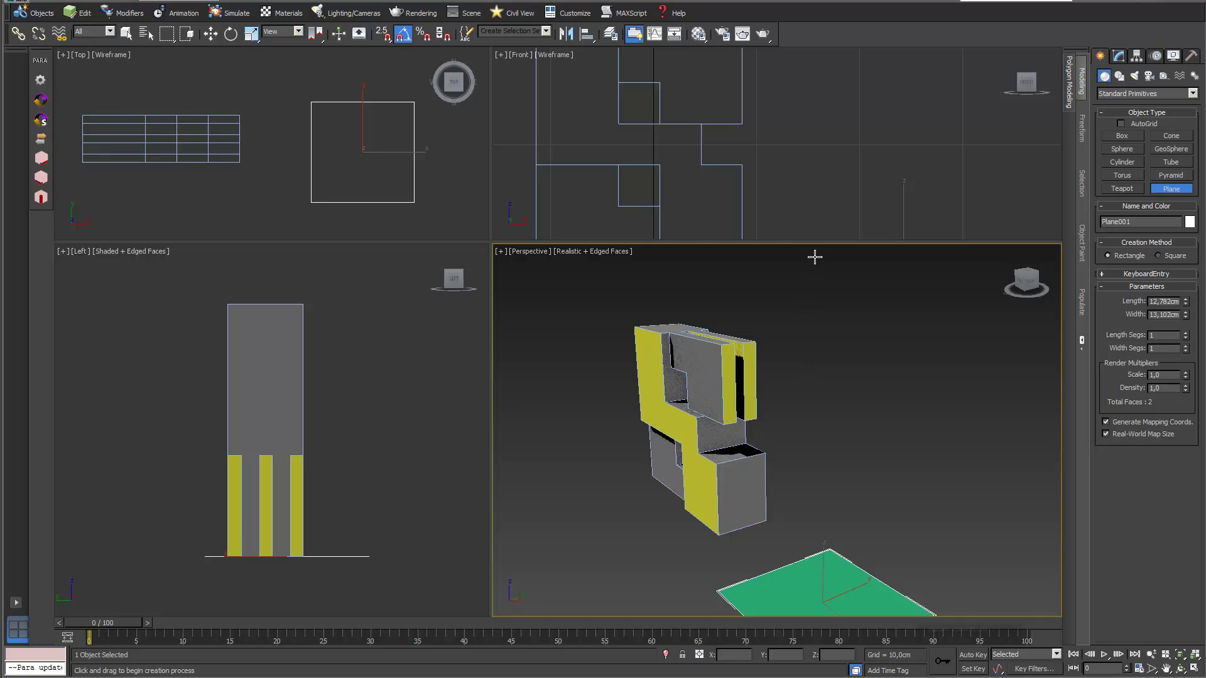
left_click_drag(815, 242, 810, 366)
scroll(800, 277, "down", 3)
middle_click_drag(748, 191, 762, 191)
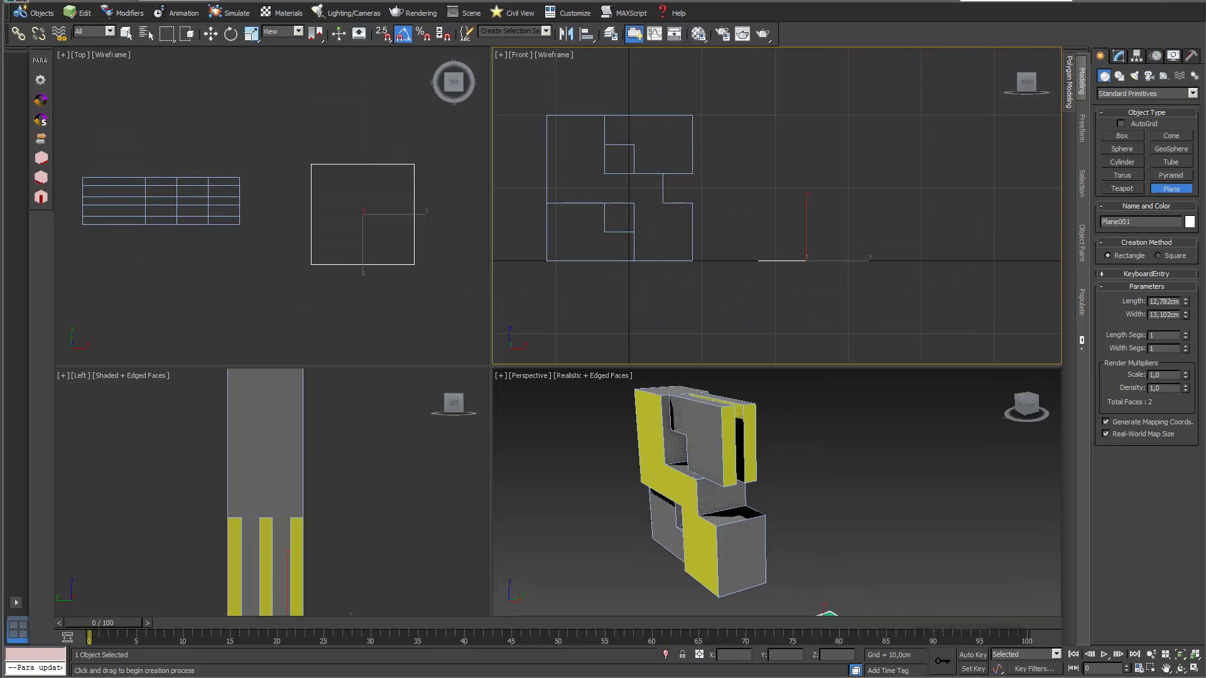
left_click(127, 34)
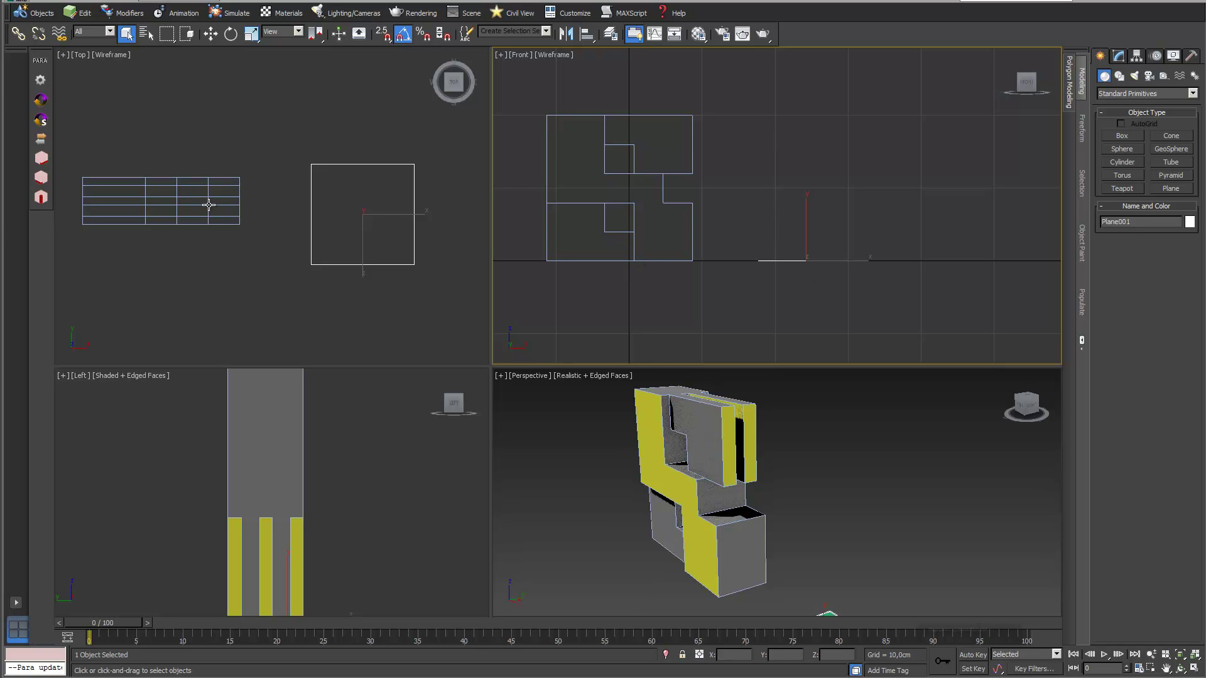
- Create a parametric copy array of the plane named PARA_SectioningPlane with a count of 12, without keeping the original object
left_click(41, 61)
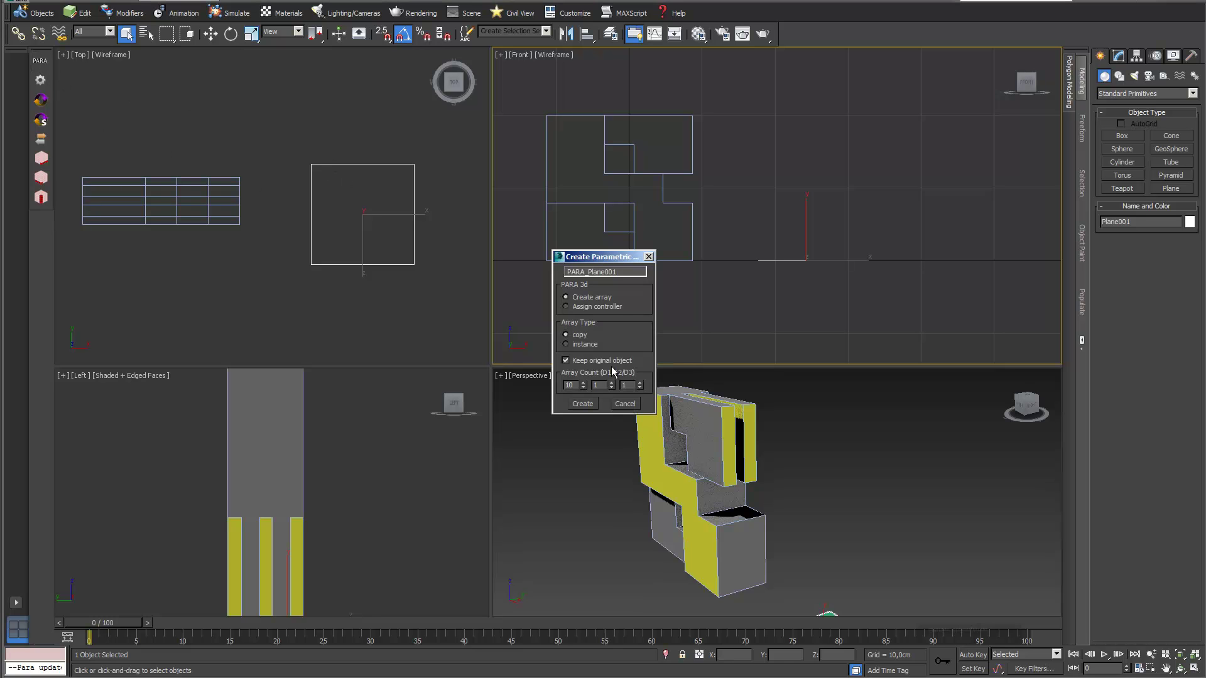
left_click_drag(609, 260, 594, 264)
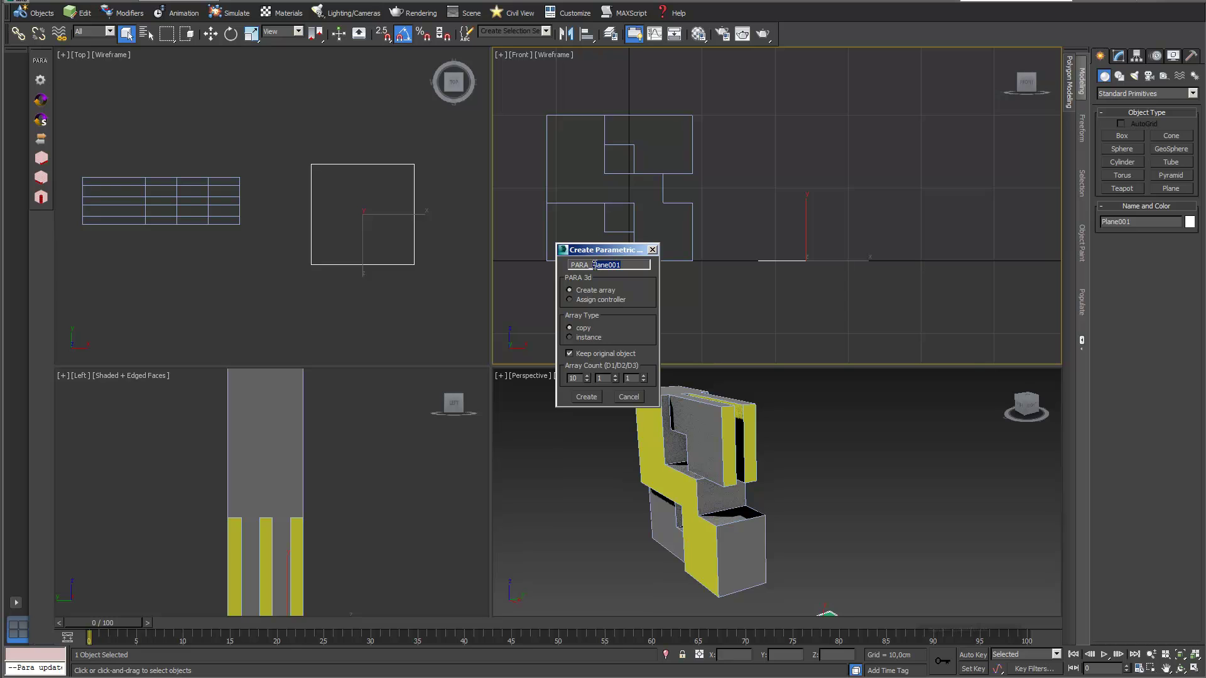
type("Sectioning")
left_click(570, 354)
type("1")
left_click(589, 398)
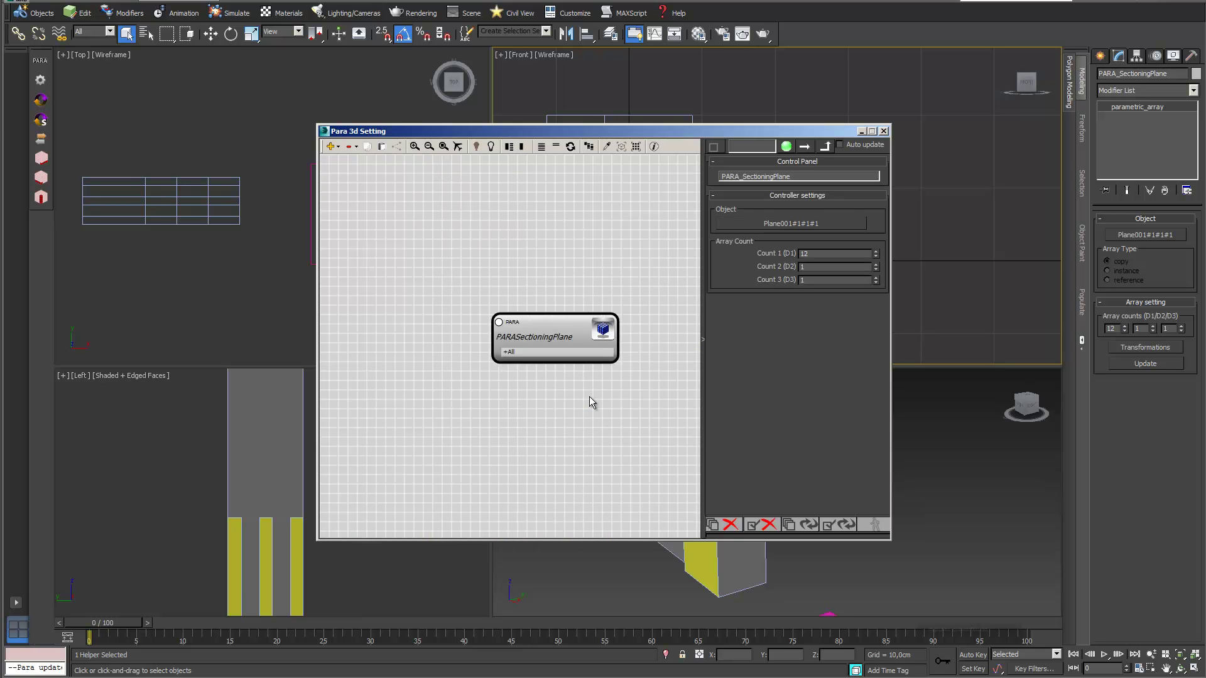
- Assign a parametric controller named PARA_SectioningModell to the letter model, declining access to all its mesh vertices
middle_click_drag(601, 316, 444, 322)
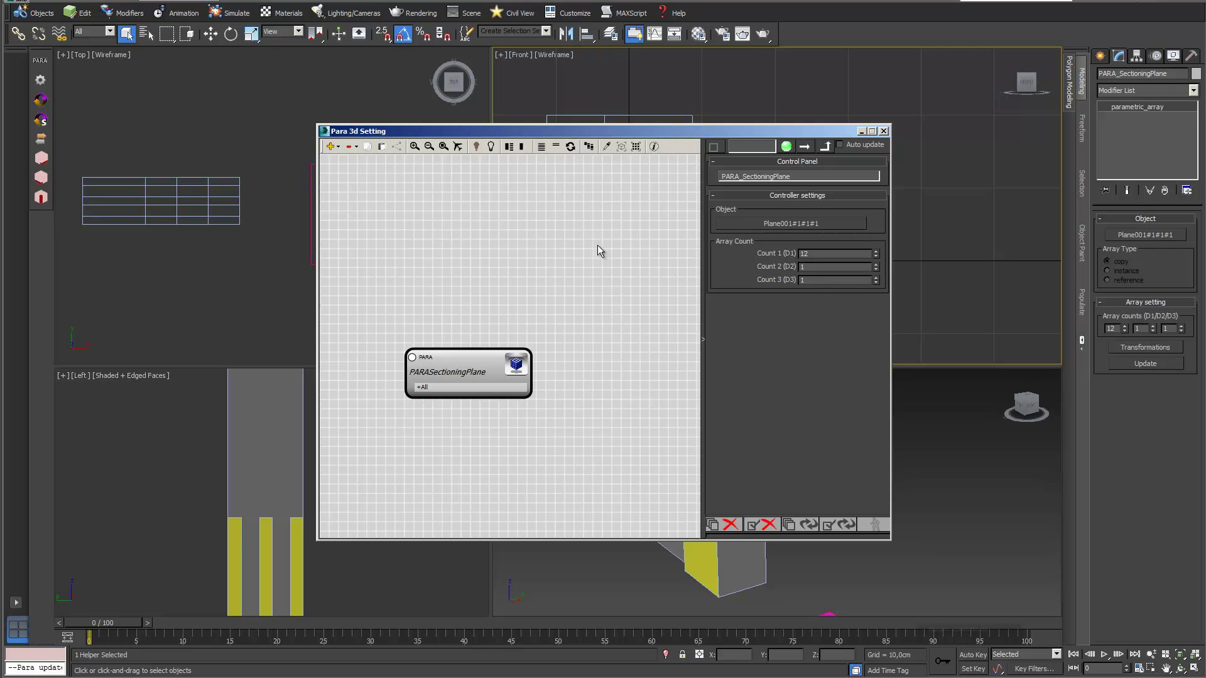
left_click_drag(697, 131, 808, 562)
middle_click_drag(804, 484, 760, 468, "alt")
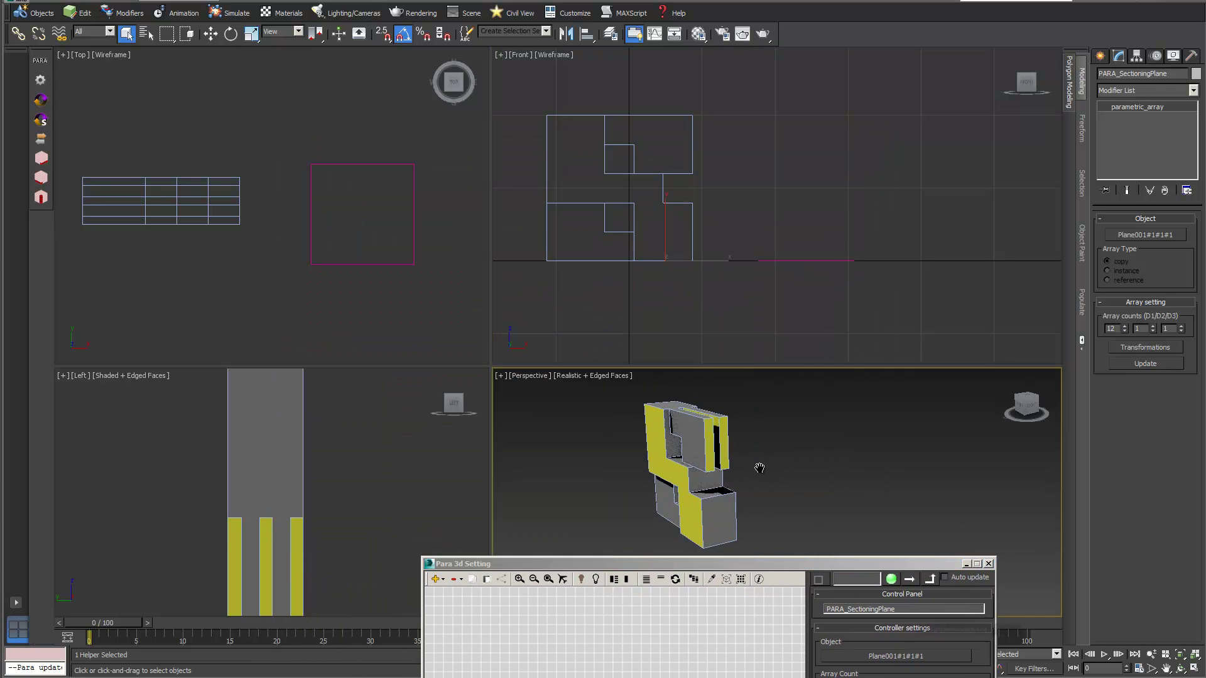
left_click(715, 462)
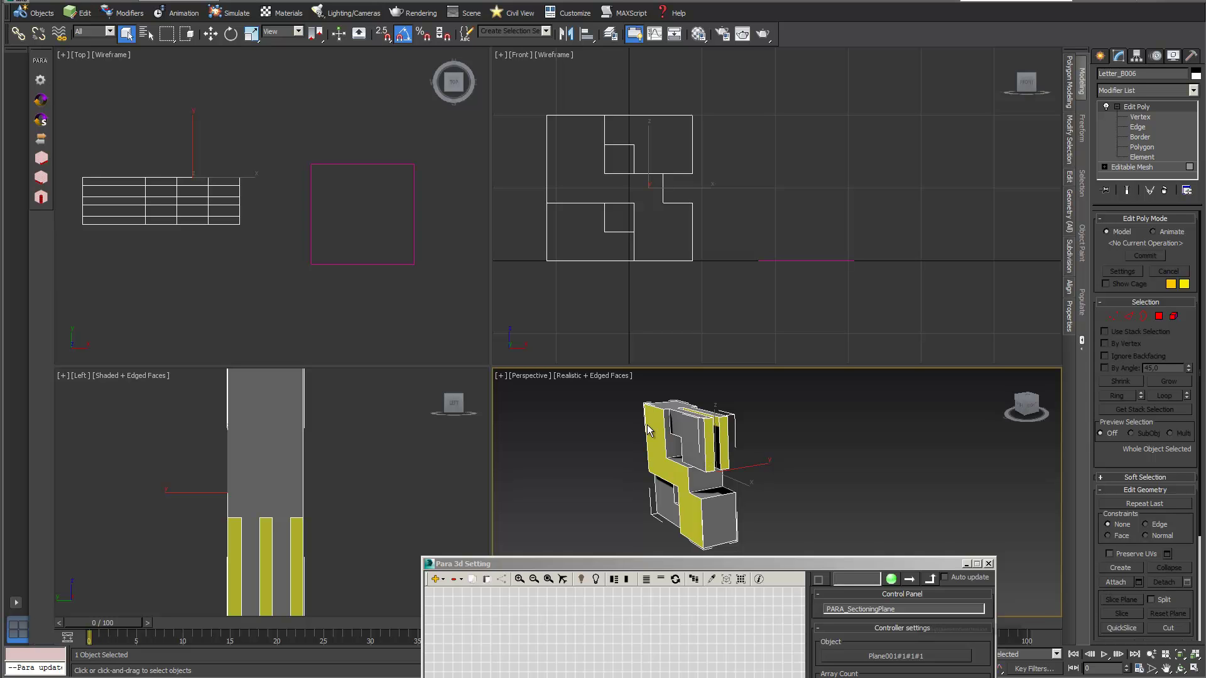
left_click(40, 64)
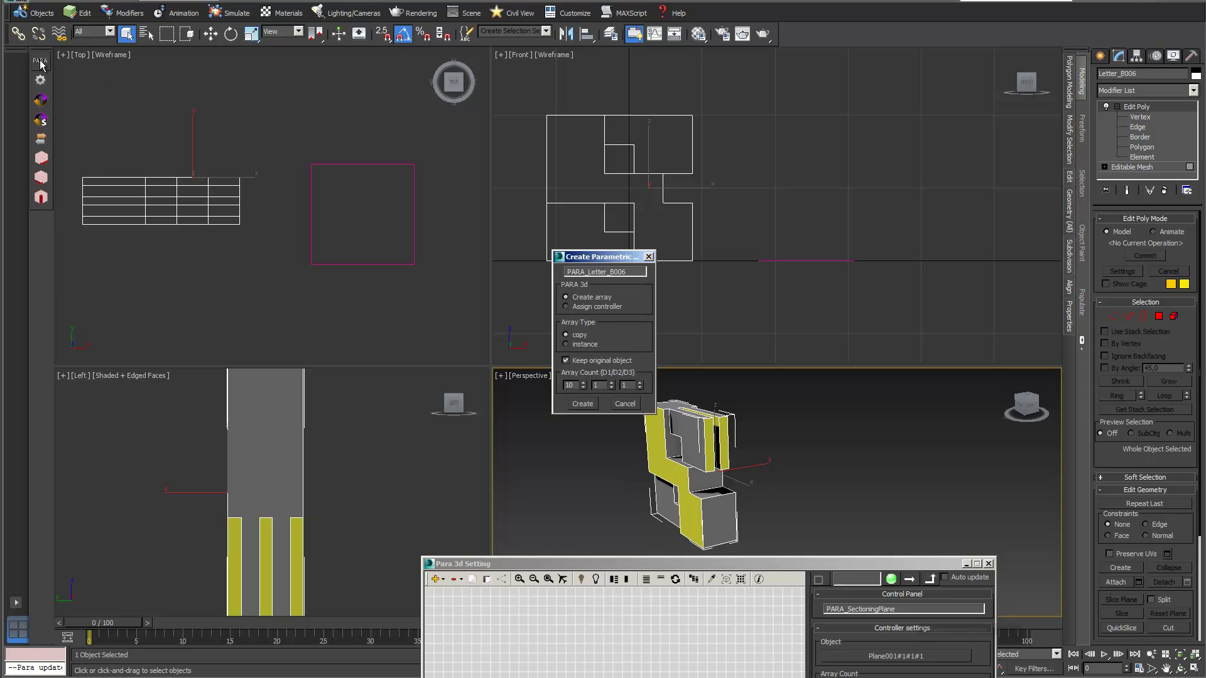
left_click(567, 306)
left_click_drag(587, 272, 620, 272)
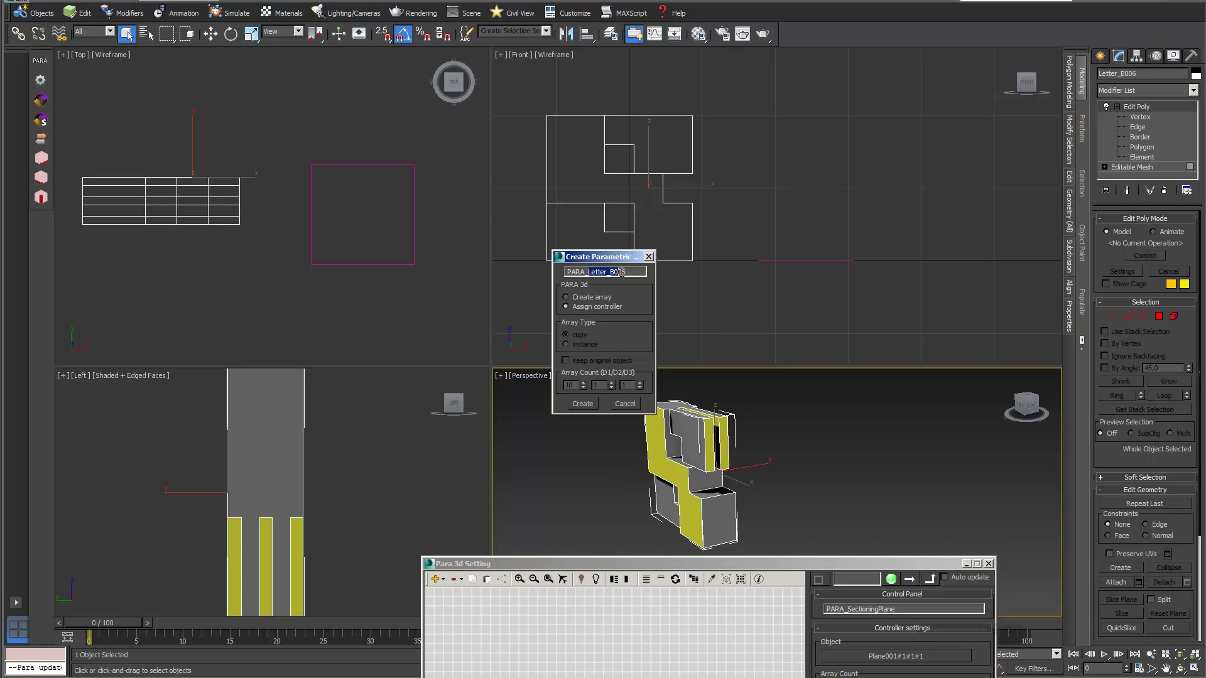
type("SectioningModell")
left_click(582, 404)
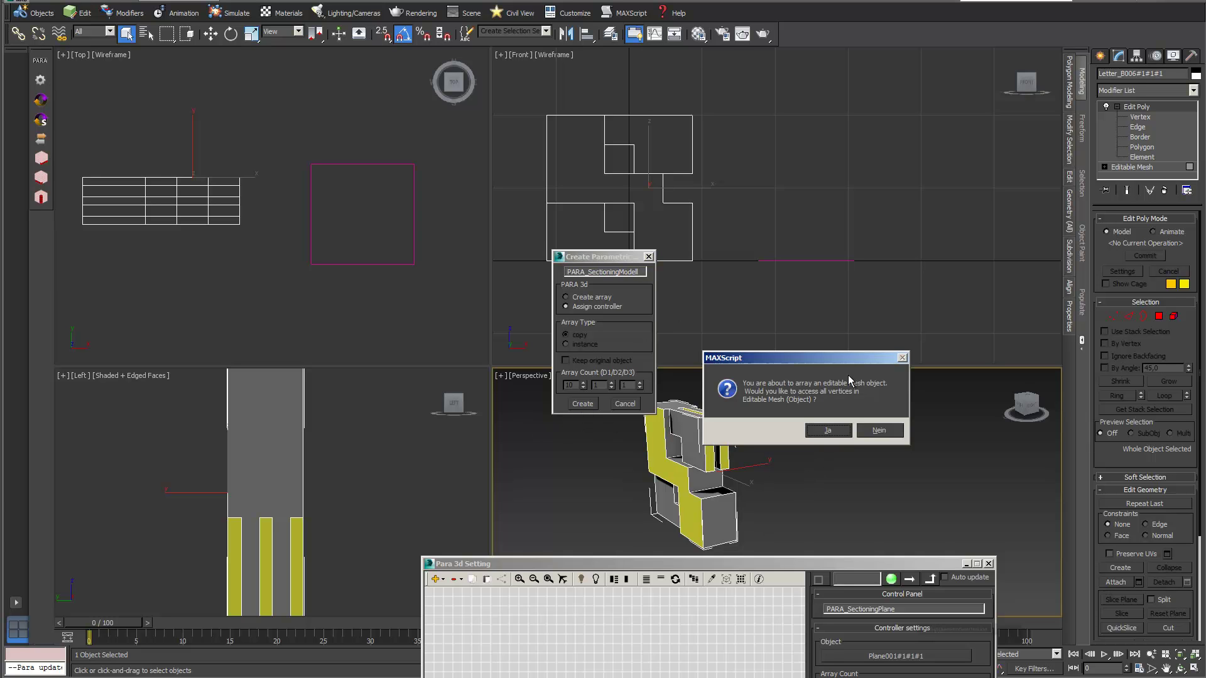
left_click_drag(854, 354, 825, 331)
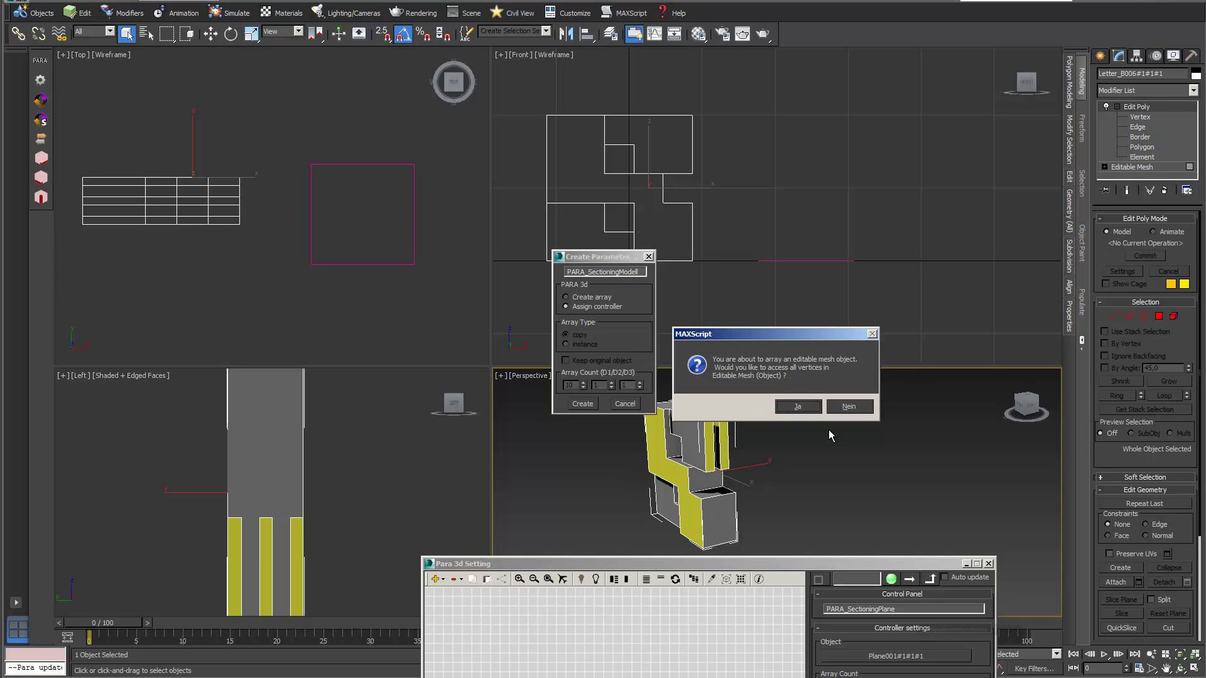
left_click(849, 407)
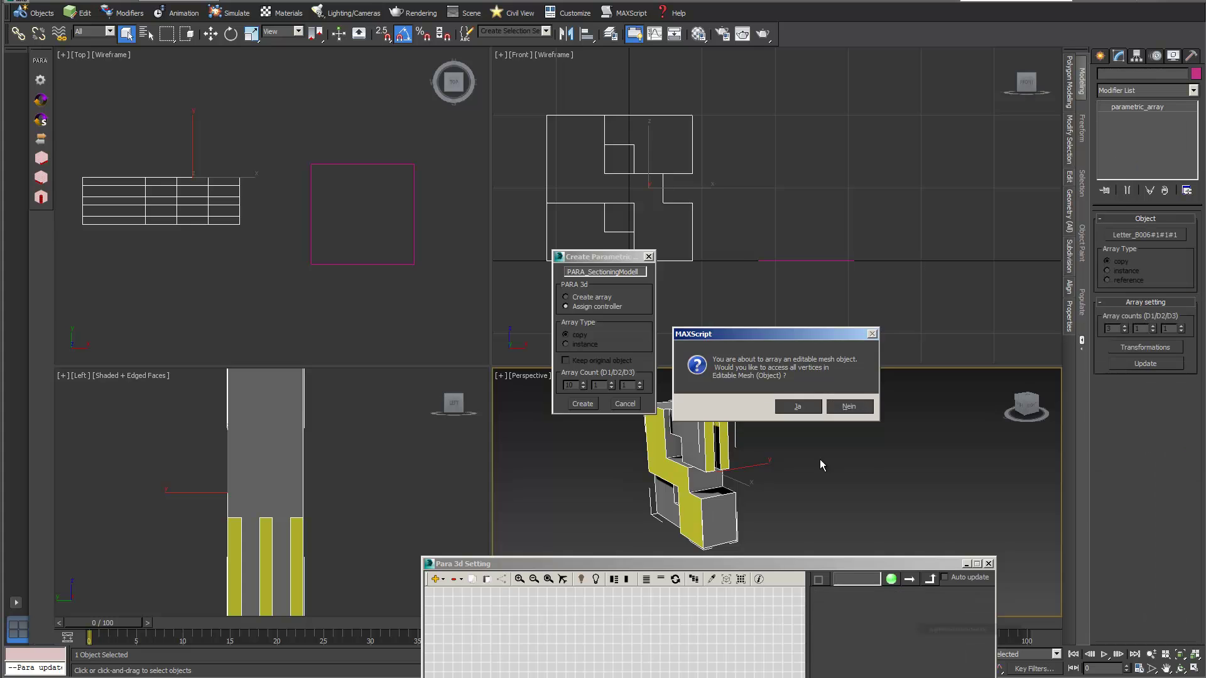
- Arrange the PARASectioningModell and PARASectioningPlane nodes side by side in the node graph, with the model node slightly higher
left_click_drag(838, 560, 762, 95)
middle_click_drag(501, 250, 496, 168)
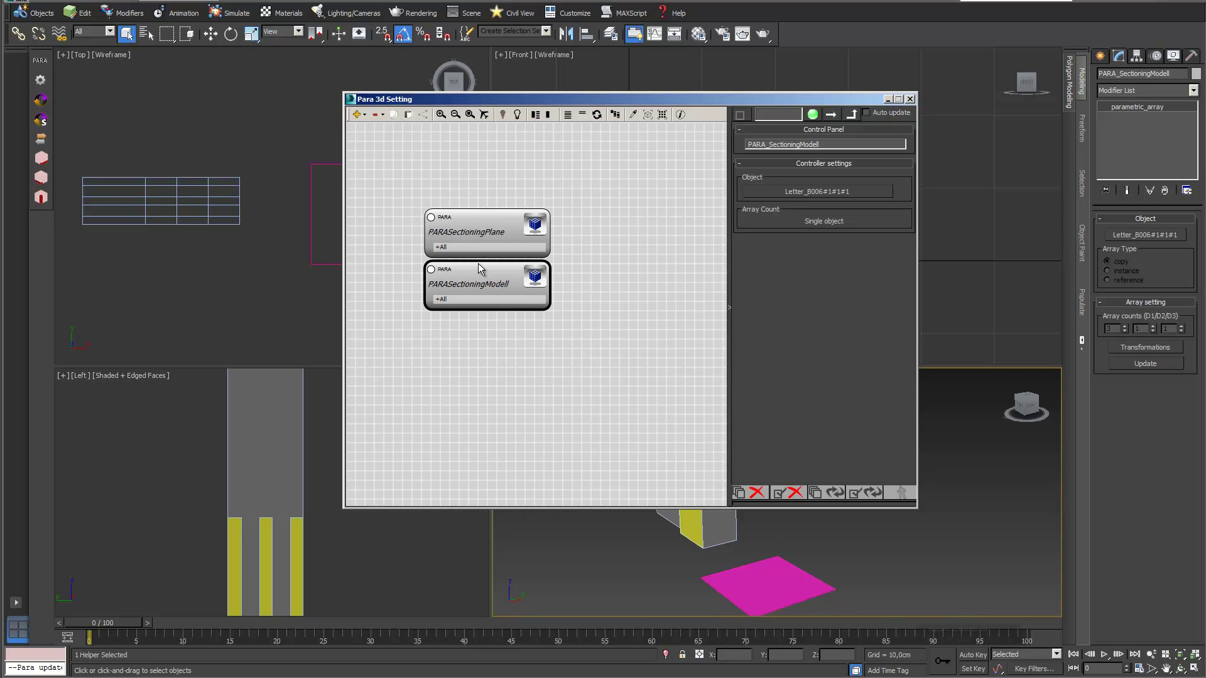
left_click(481, 228)
left_click_drag(480, 227, 684, 282)
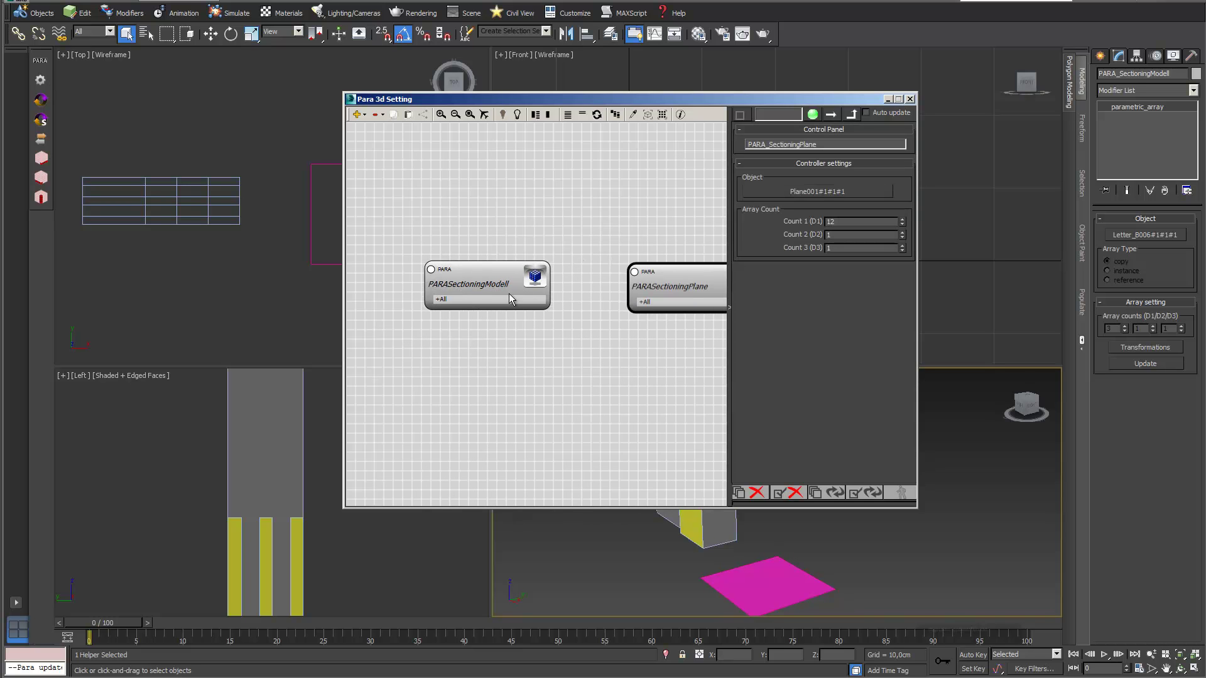
left_click_drag(487, 273, 467, 207)
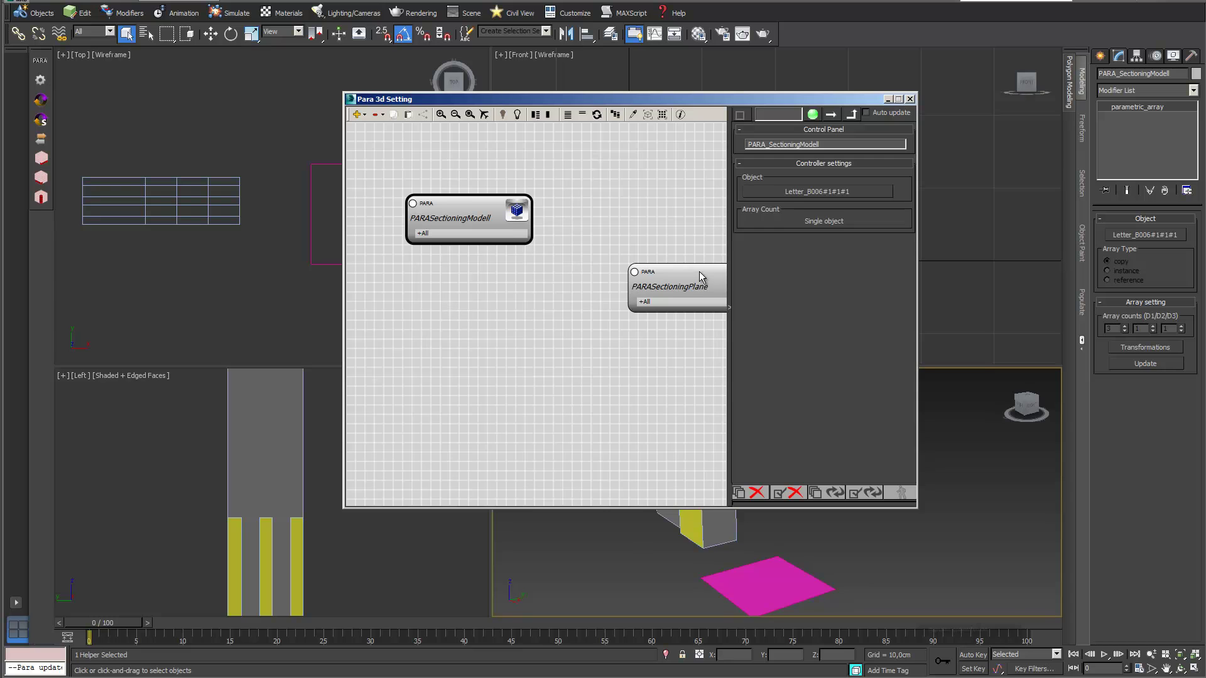
left_click_drag(699, 271, 619, 228)
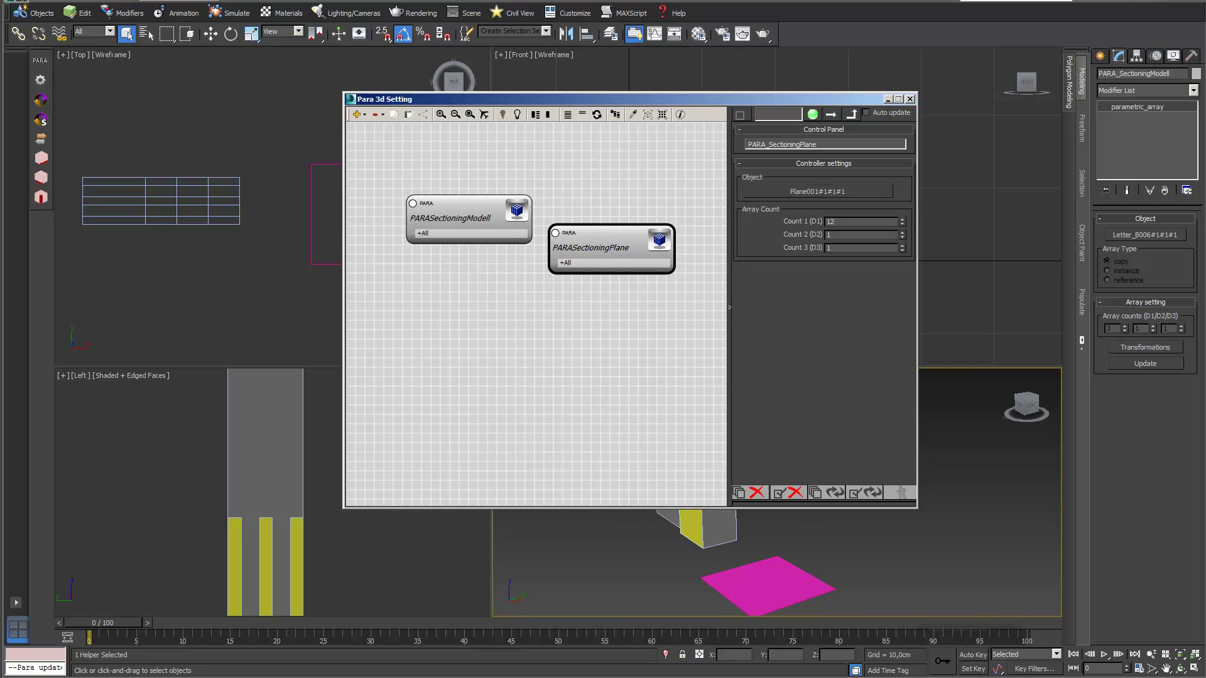
- Select all the stacked planes of the sectioning array in the front view
left_click_drag(797, 99, 615, 466)
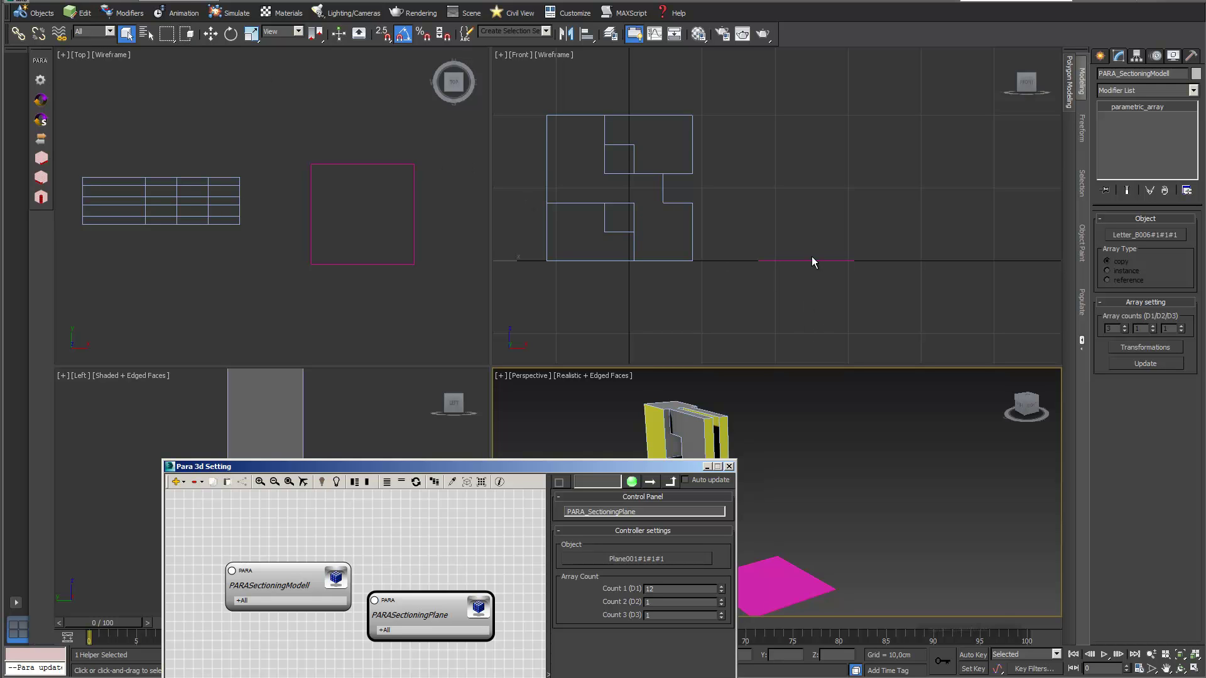
left_click_drag(725, 238, 784, 289)
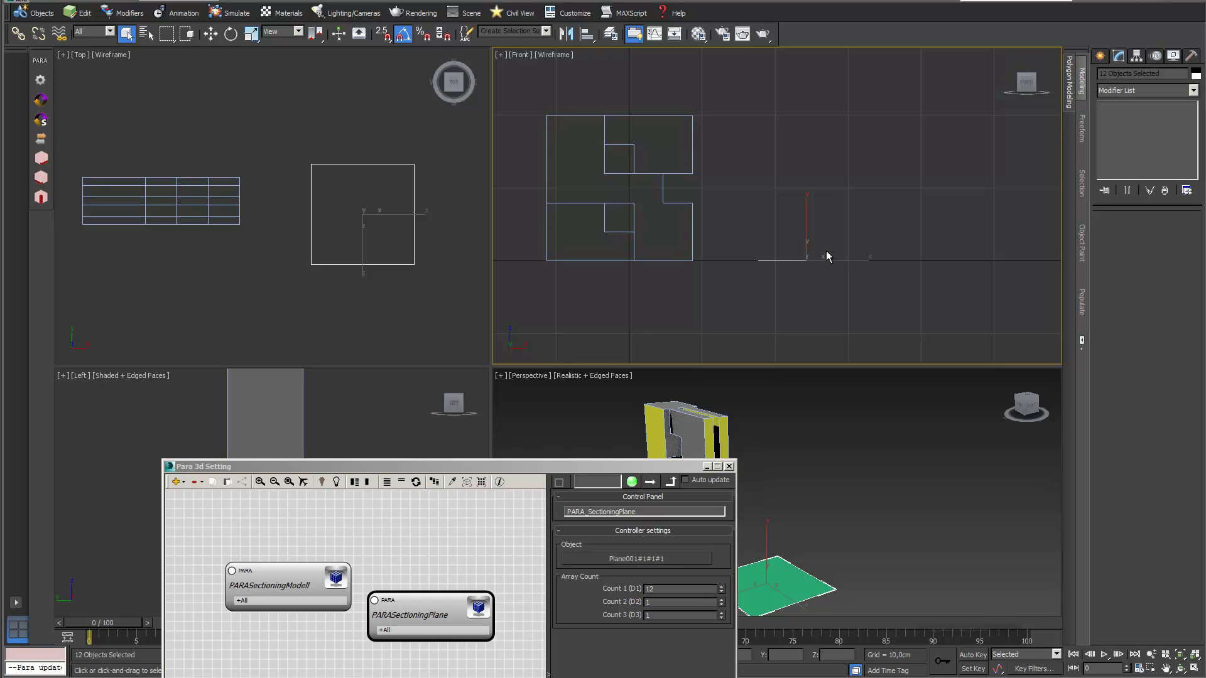
left_click_drag(628, 466, 656, 149)
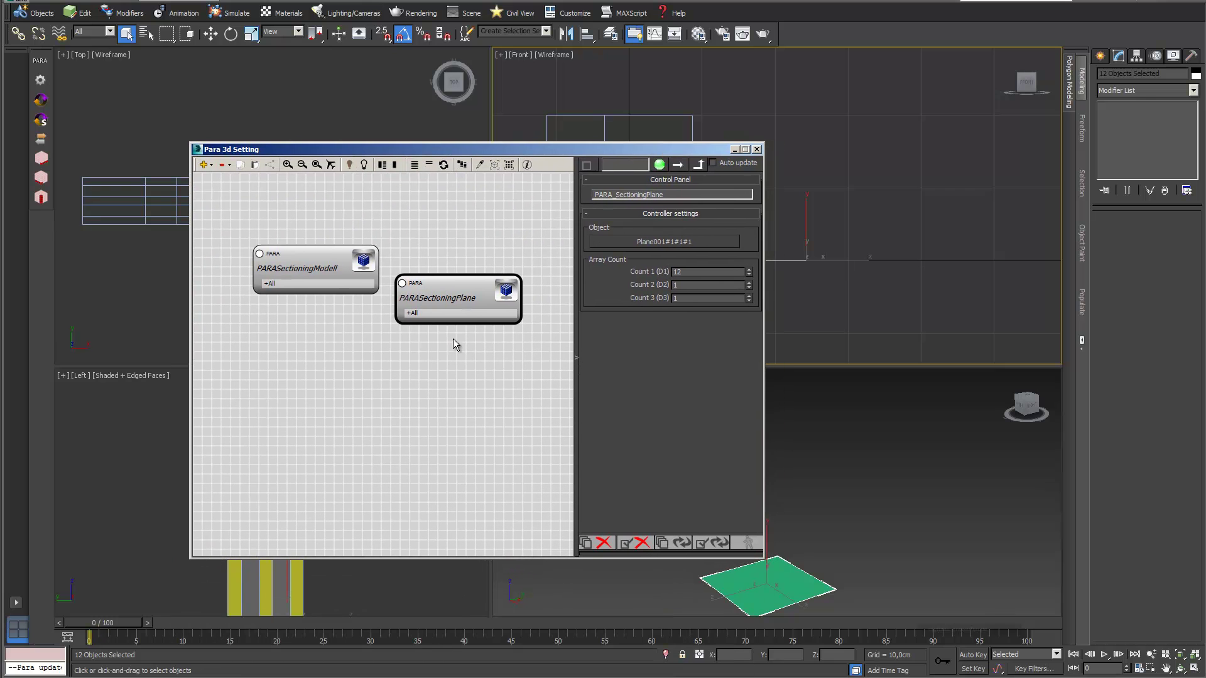
- Assign a new Linear Controller to the Transform parameter of the PARASectioningPlane node
left_click(415, 318)
middle_click_drag(548, 259, 462, 247)
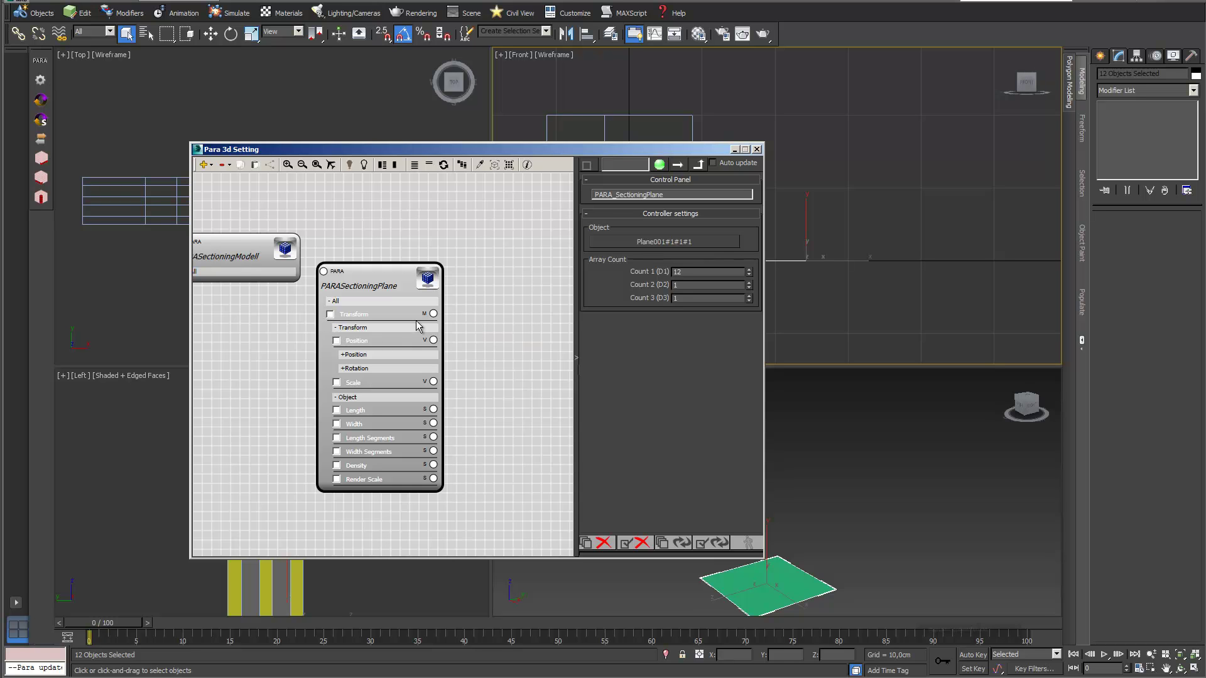
left_click_drag(433, 313, 476, 347)
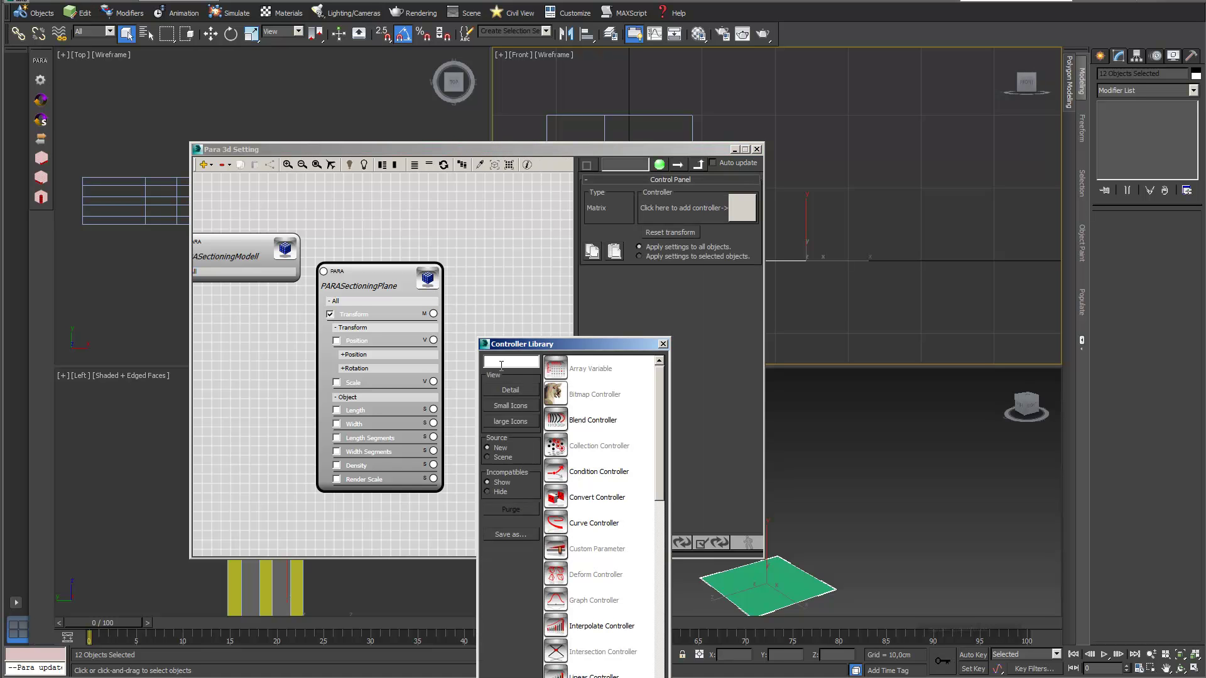
type("lin")
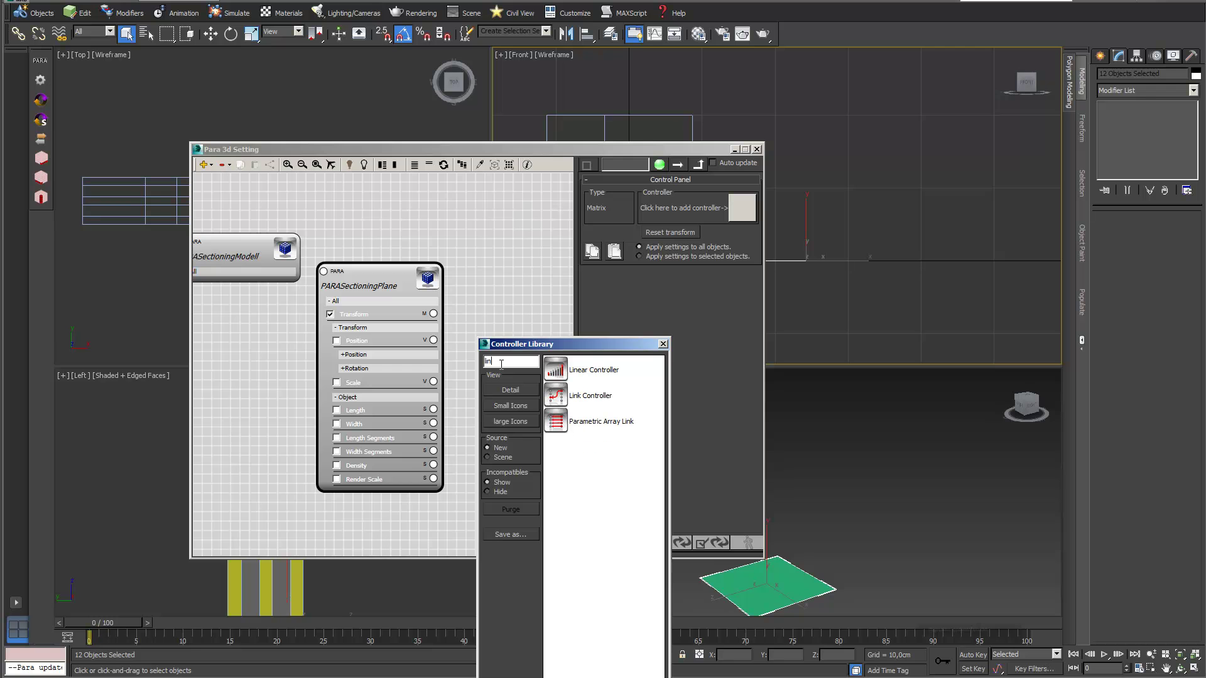
double_click(557, 369)
- Move the last plane of the row onto the first plane in the top view, using vertex snapping
left_click_drag(597, 153, 632, 367)
scroll(288, 162, "down", 5)
scroll(261, 167, "down", 3)
scroll(318, 156, "down", 2)
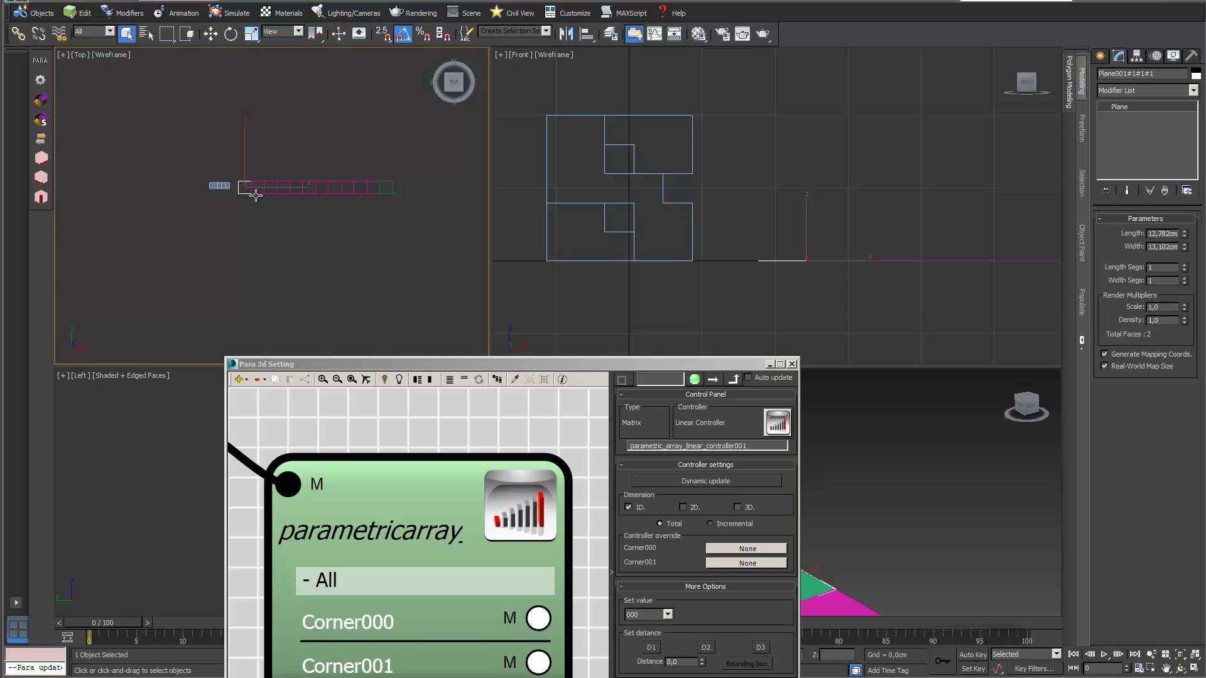
left_click(211, 35)
left_click(390, 189)
left_click(384, 36)
left_click_drag(406, 166, 218, 203)
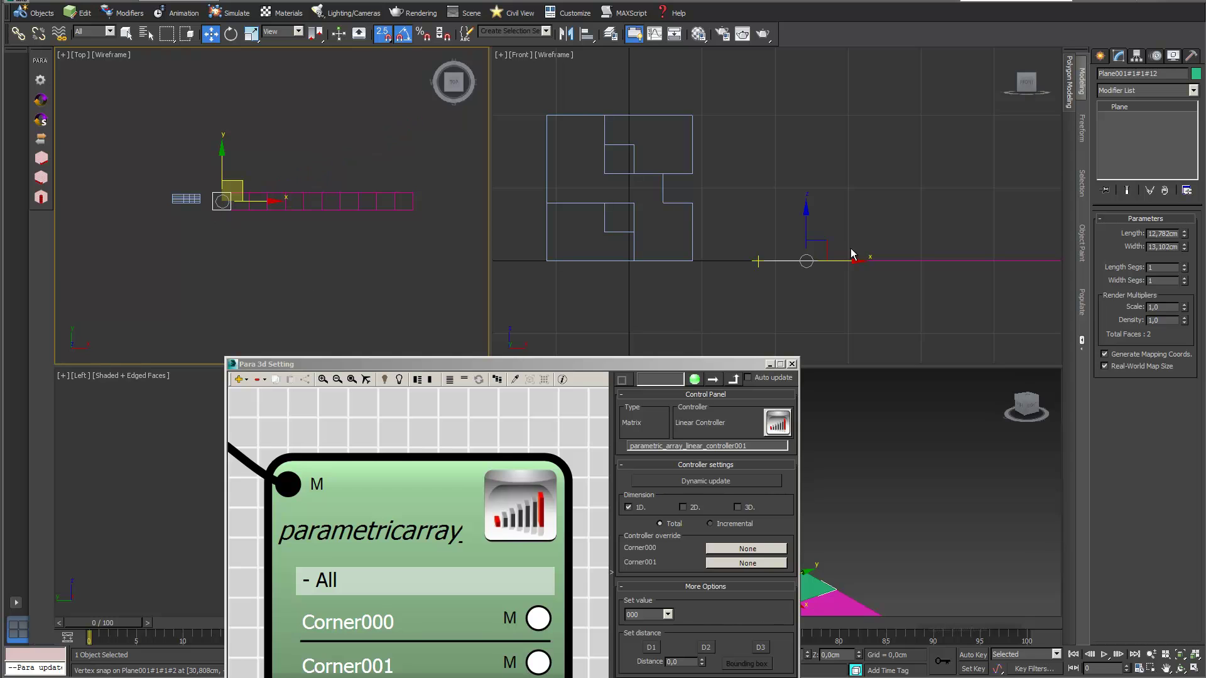
- Raise the last plane to the letter model's top edge in the front view with snapping, and update the array
left_click(879, 187)
left_click_drag(761, 266, 654, 154)
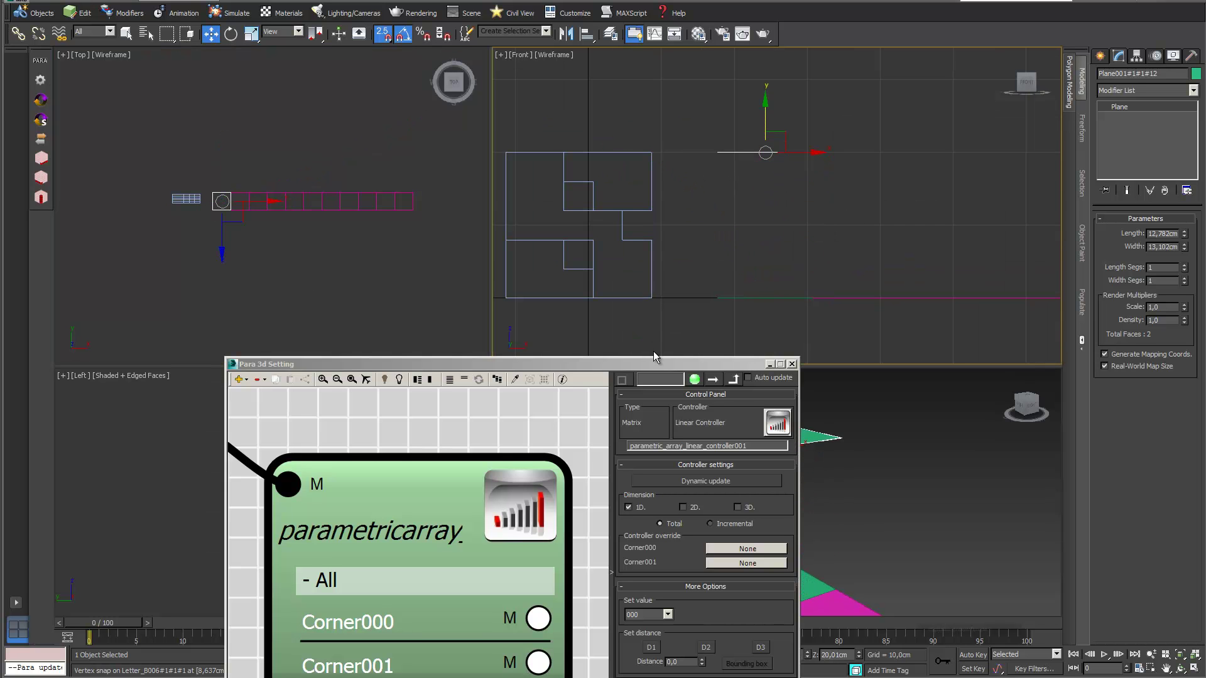
left_click_drag(664, 367, 611, 180)
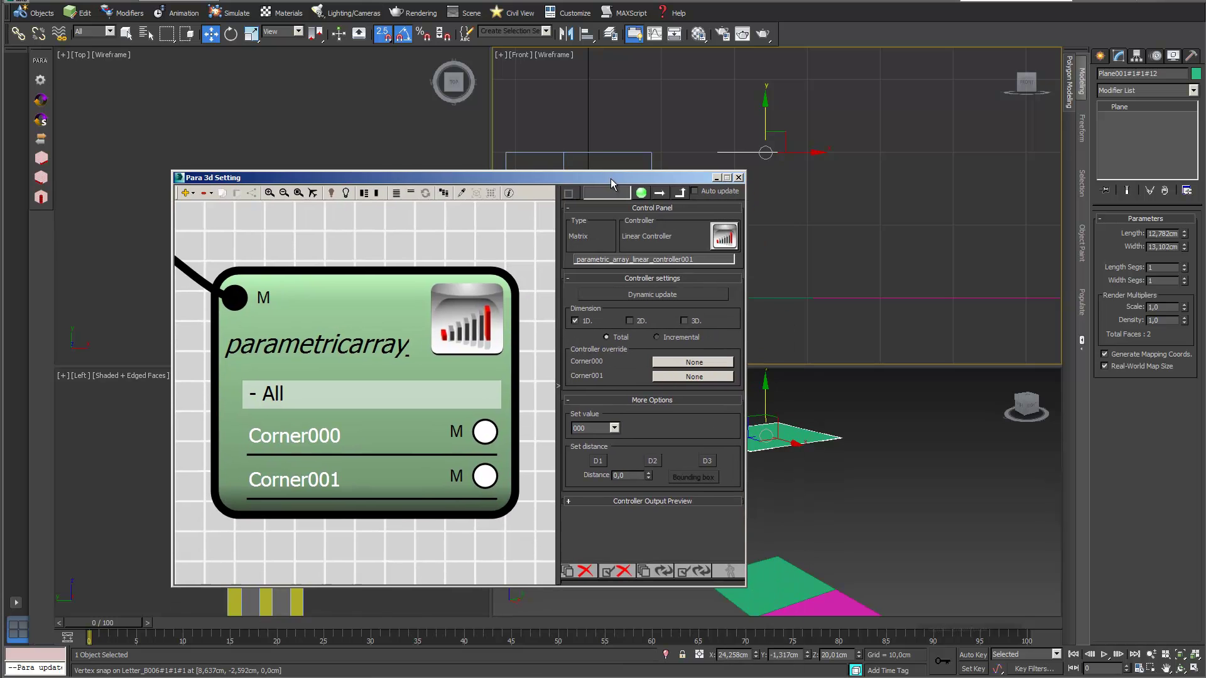
left_click(691, 571)
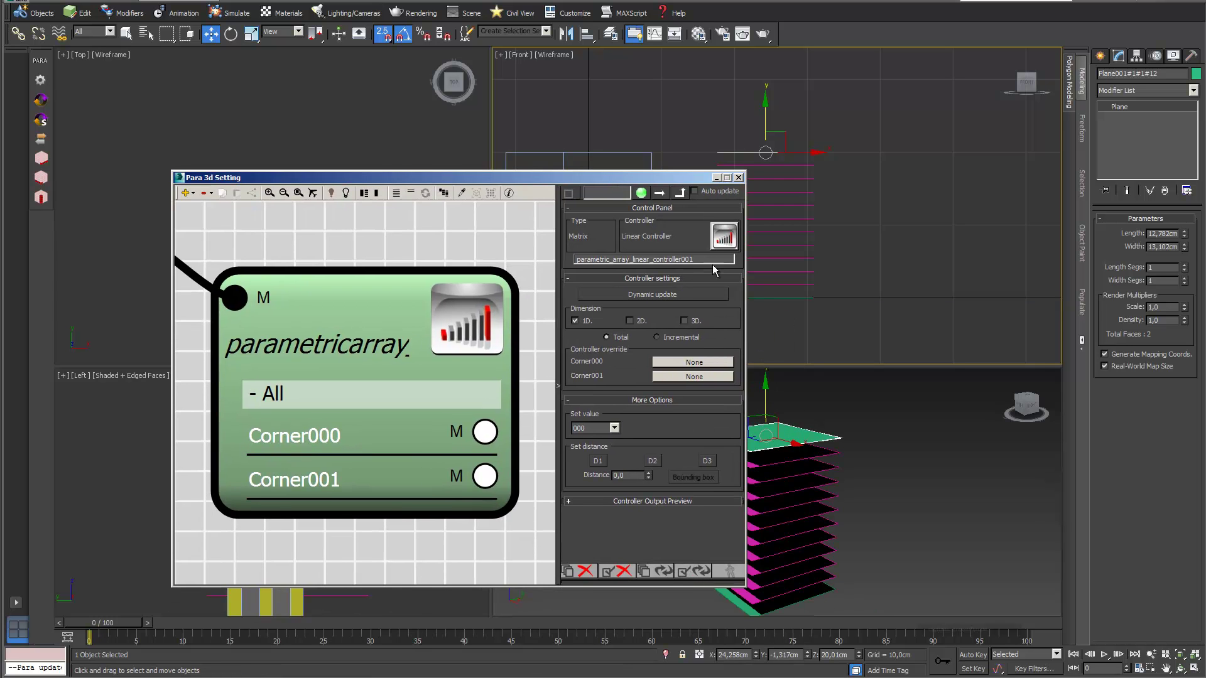
- Offset the top plane along screen Y in the front view by 0,5 cm and correct it with an offset of -1 cm
left_click_drag(702, 176, 536, 175)
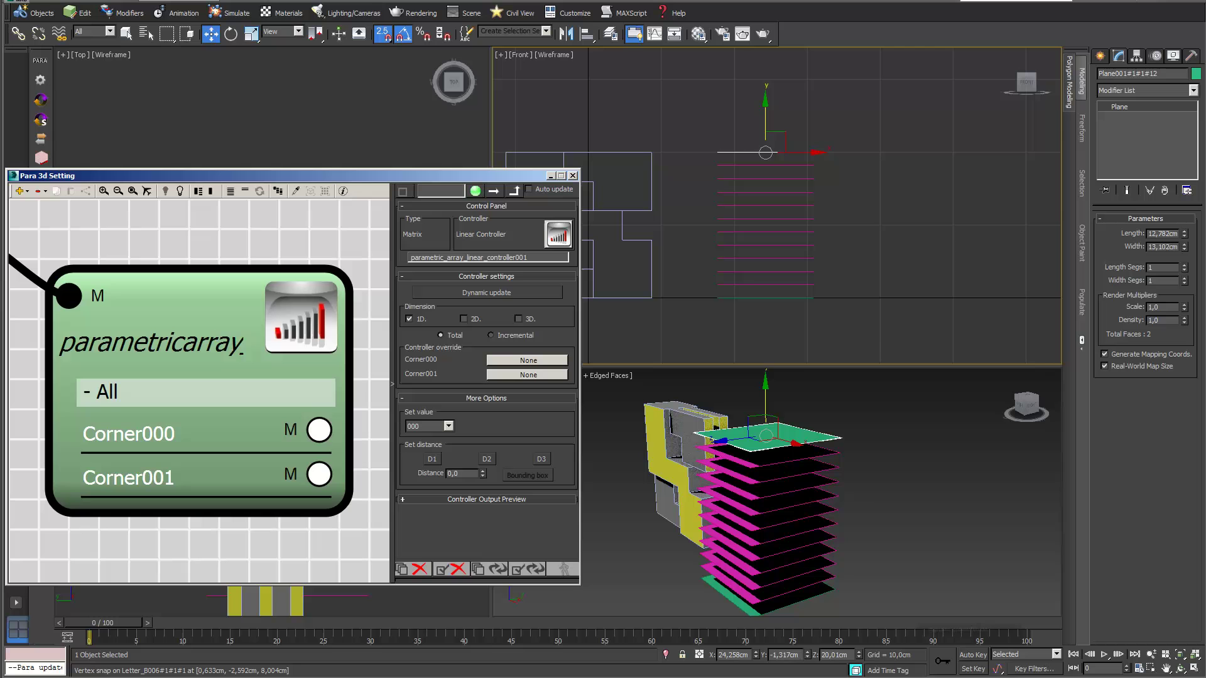
left_click(1180, 670)
left_click(814, 533)
left_click_drag(797, 527, 751, 501)
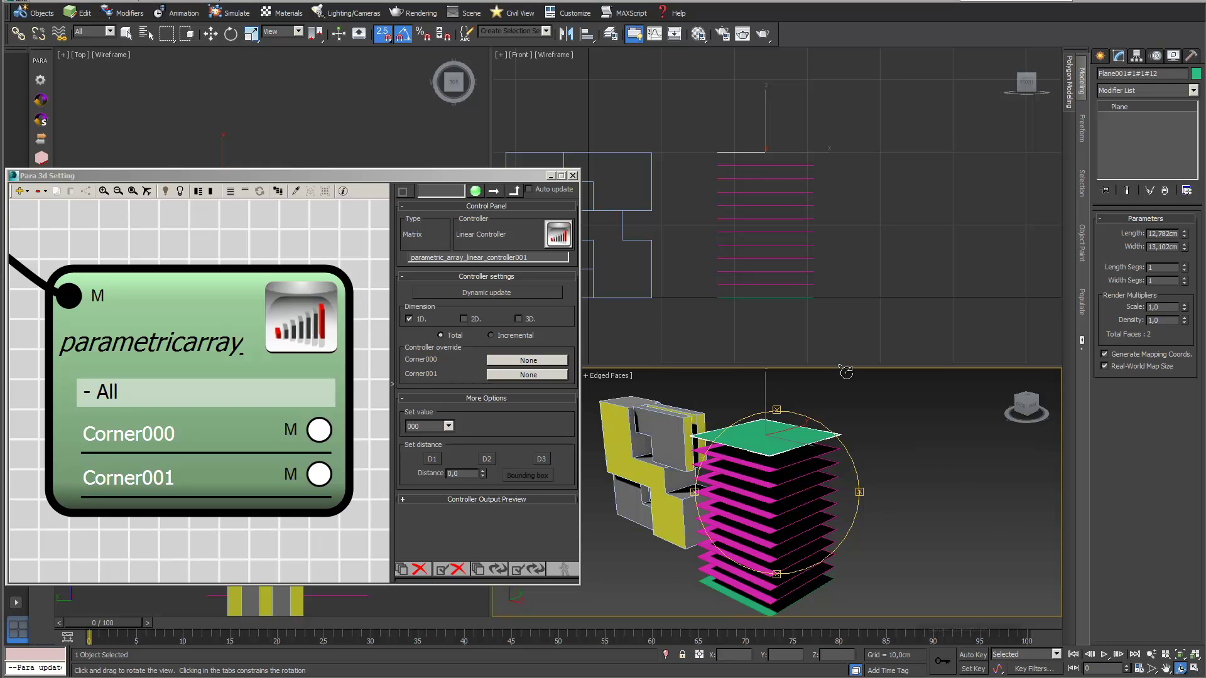
left_click_drag(394, 172, 394, 225)
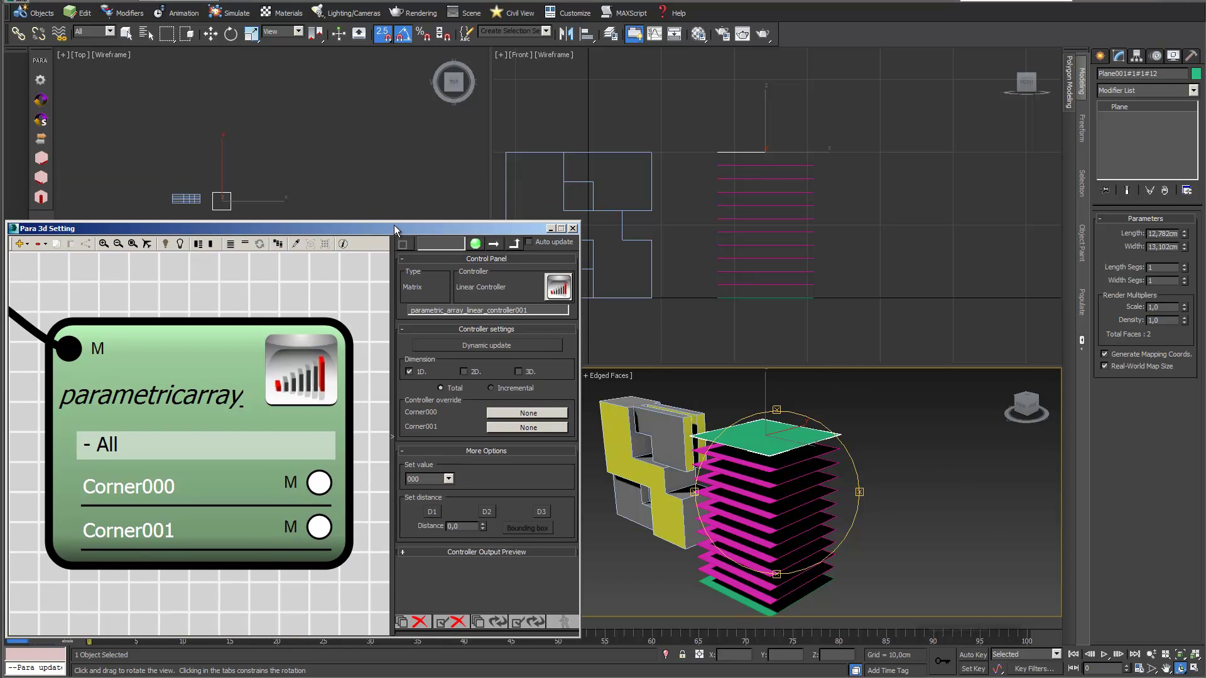
left_click(210, 33)
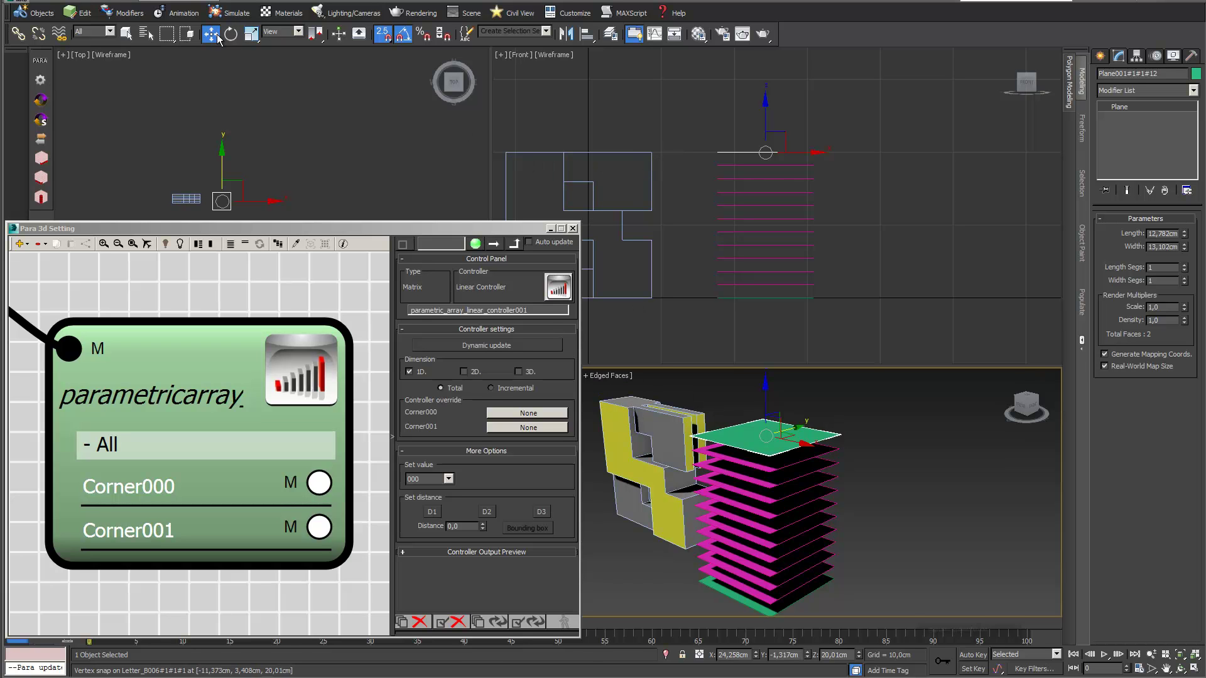
right_click(592, 104)
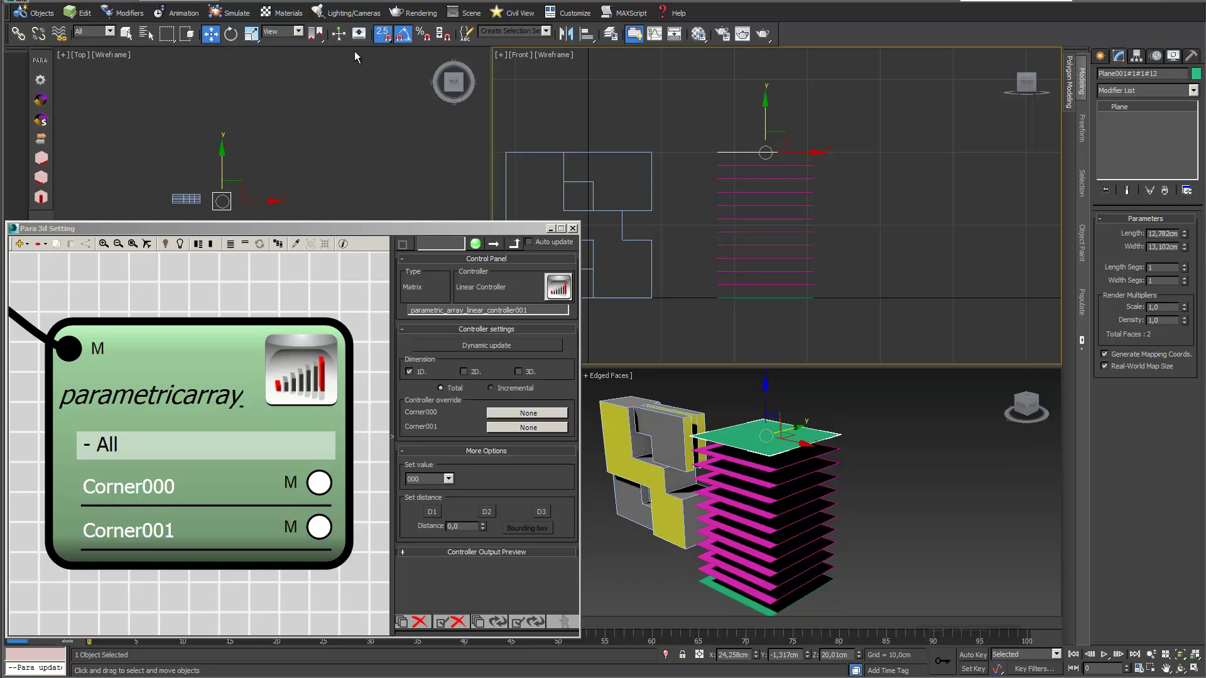
right_click(210, 39)
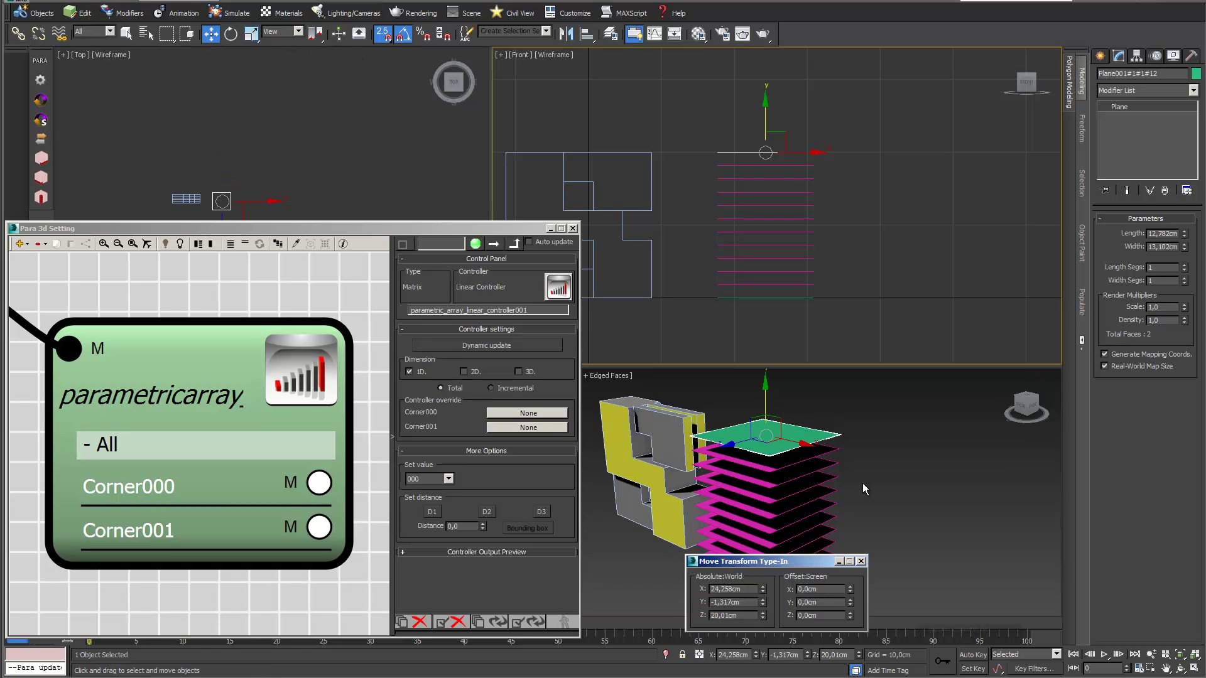
left_click_drag(818, 568, 888, 236)
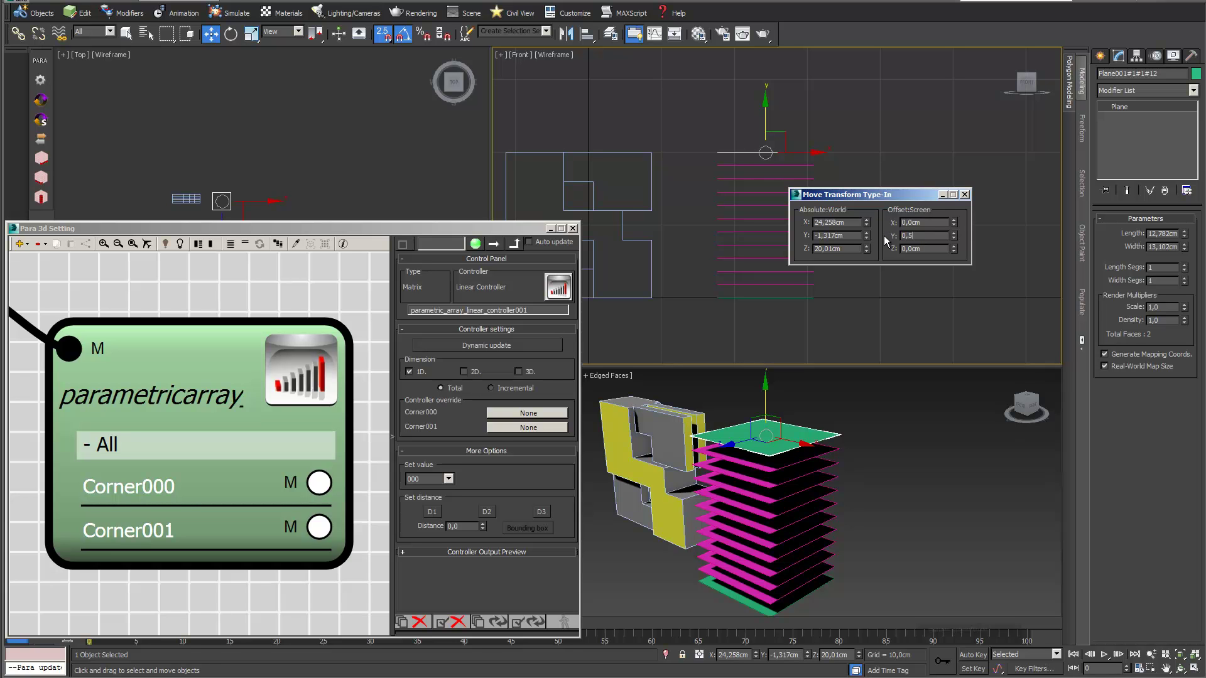
type("0,5")
key("Return")
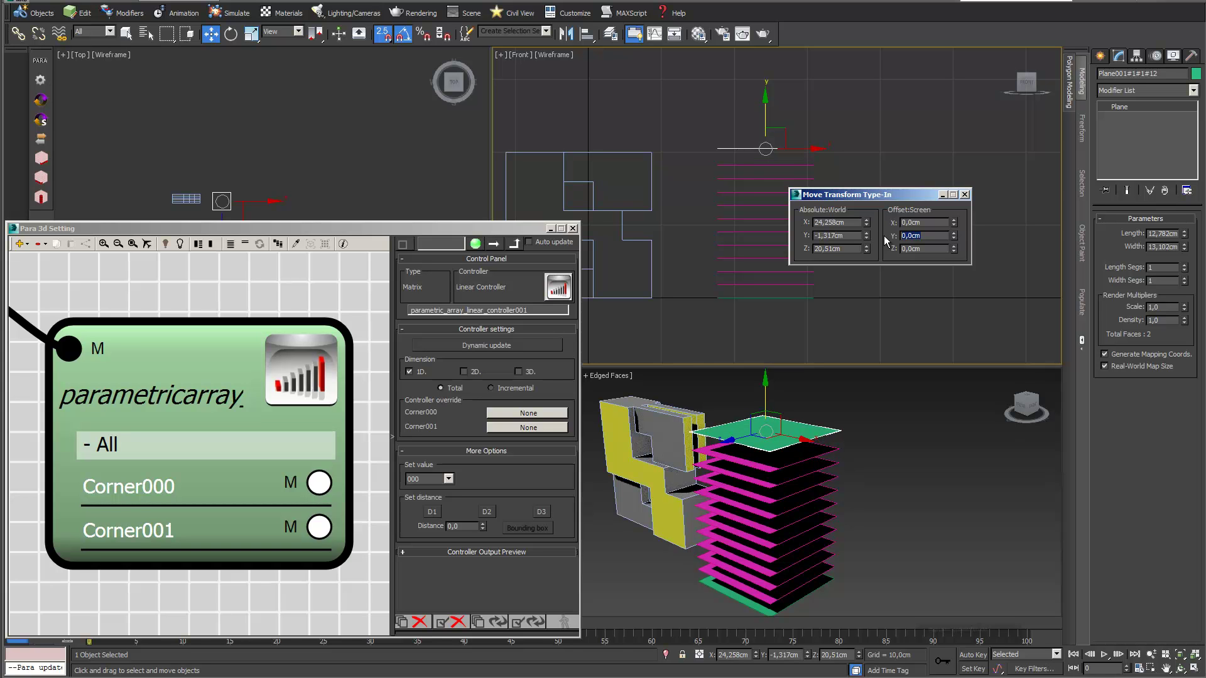
type("-1")
key("Return")
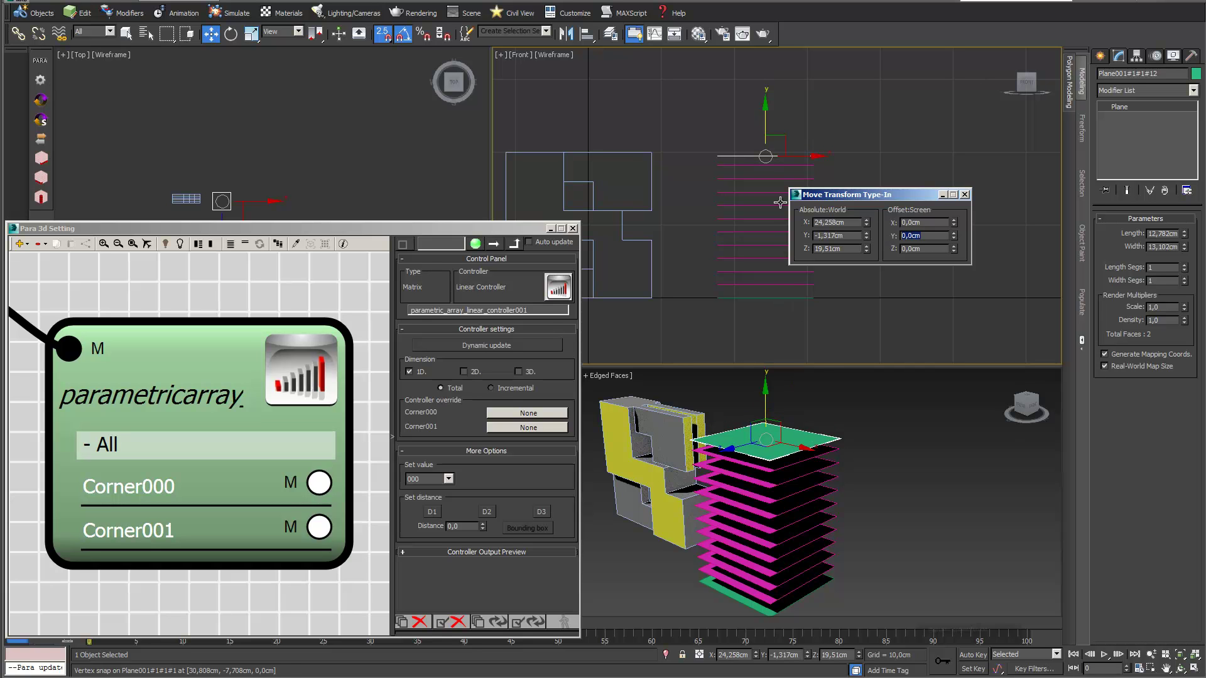
- Offset the bottom plane by 0,5 cm along screen Y and update the plane array
left_click(800, 299)
left_click(909, 236)
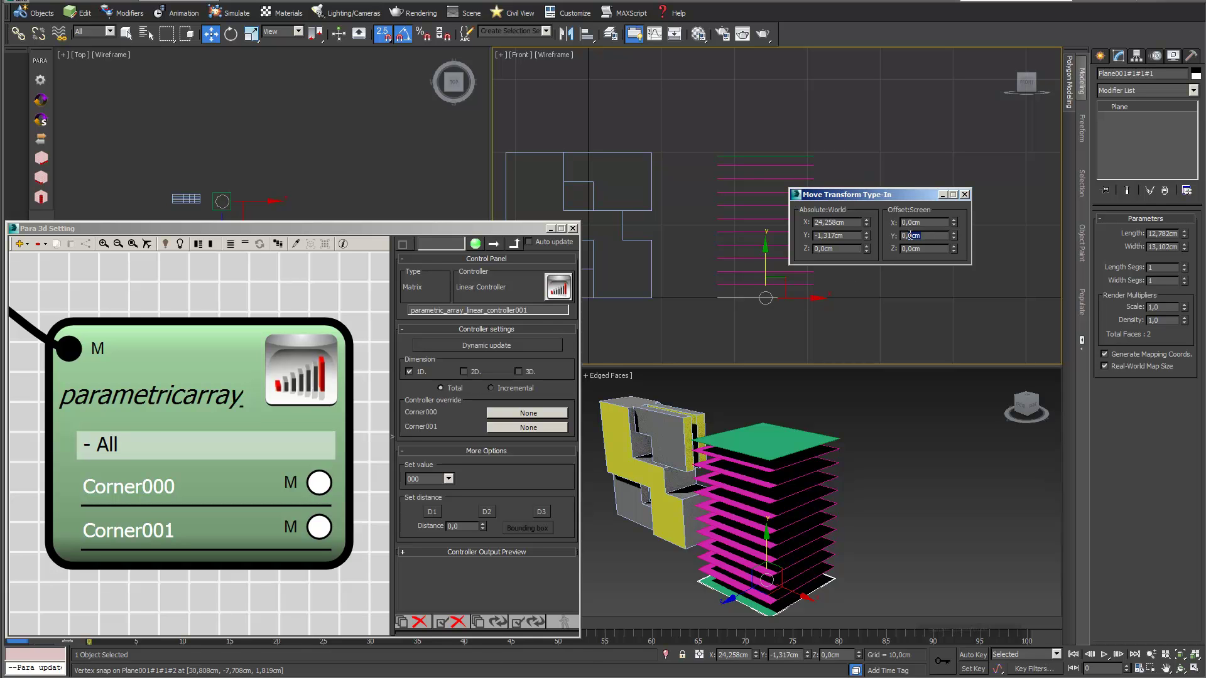
key("BackSpace")
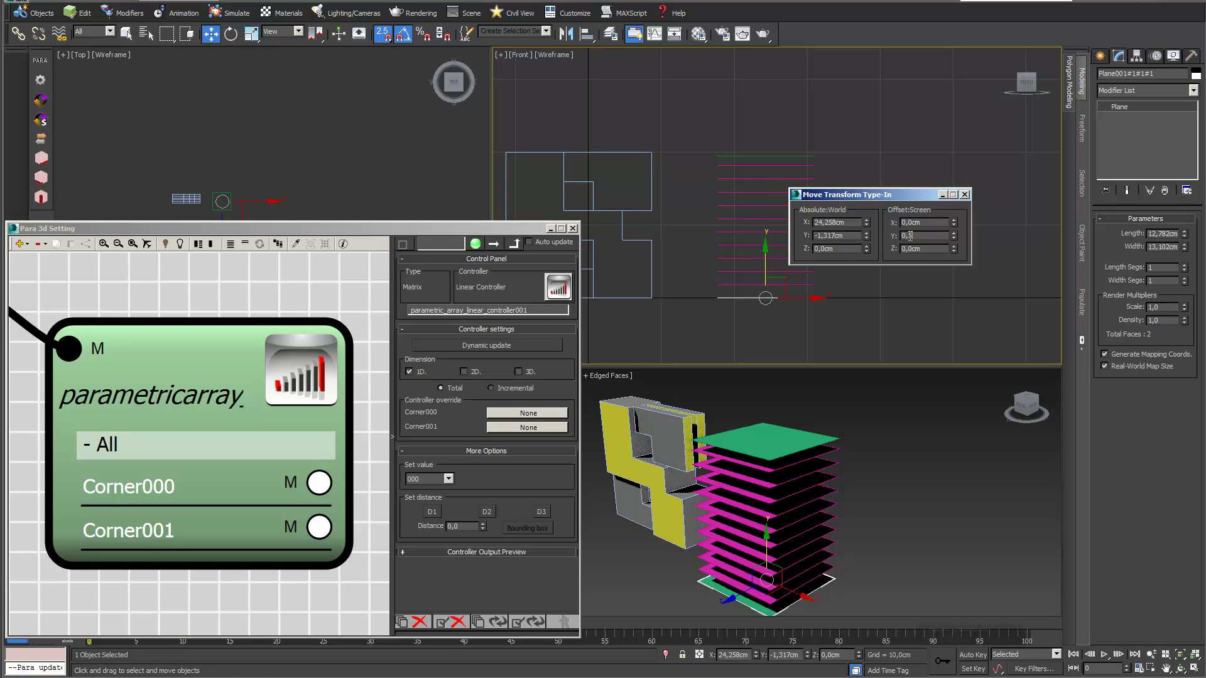
type("5")
key("Return")
left_click(390, 229)
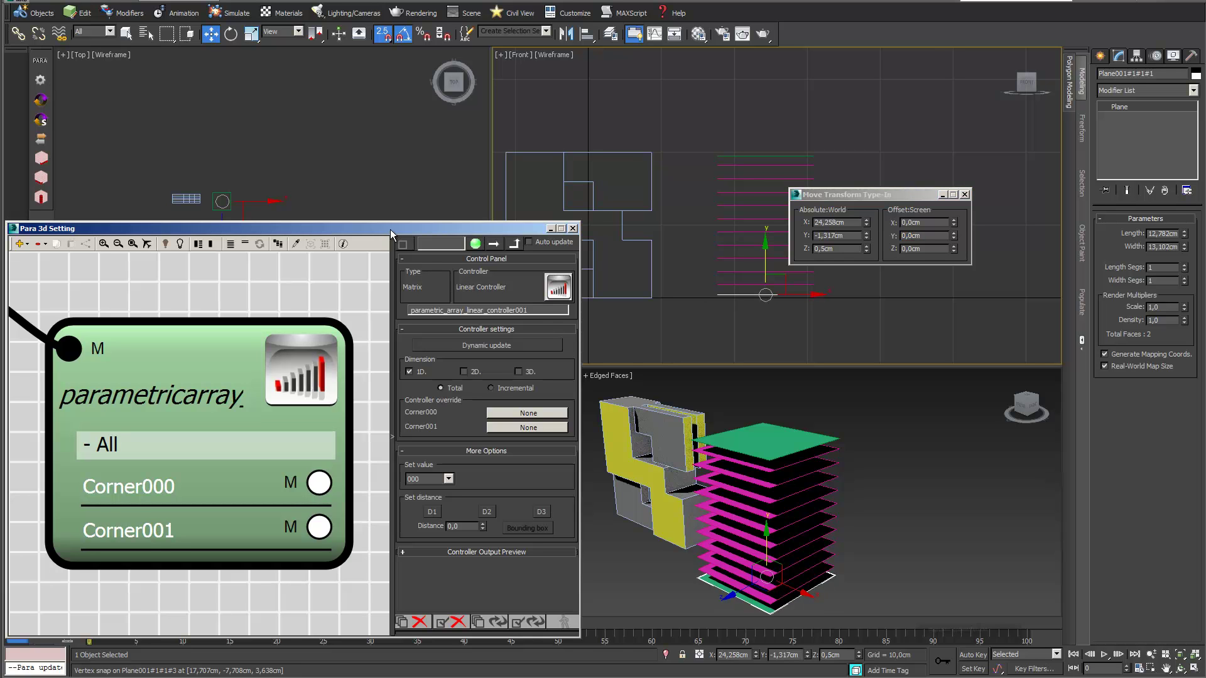
left_click_drag(873, 194, 977, 188)
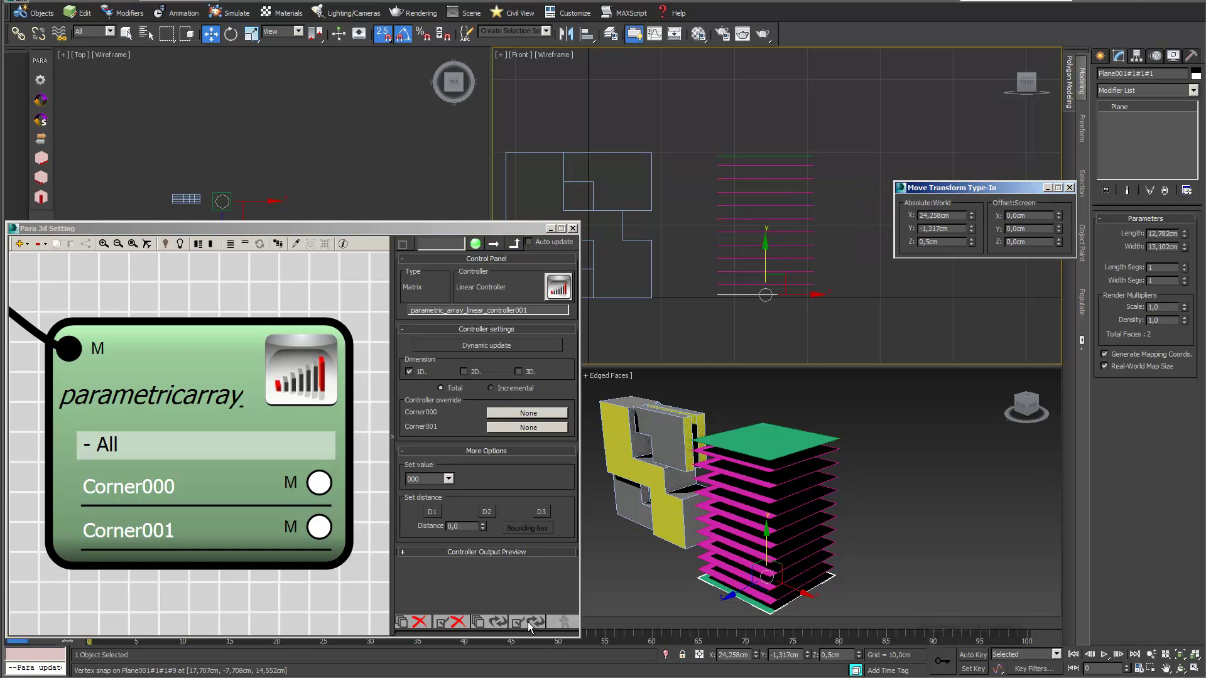
left_click(535, 623)
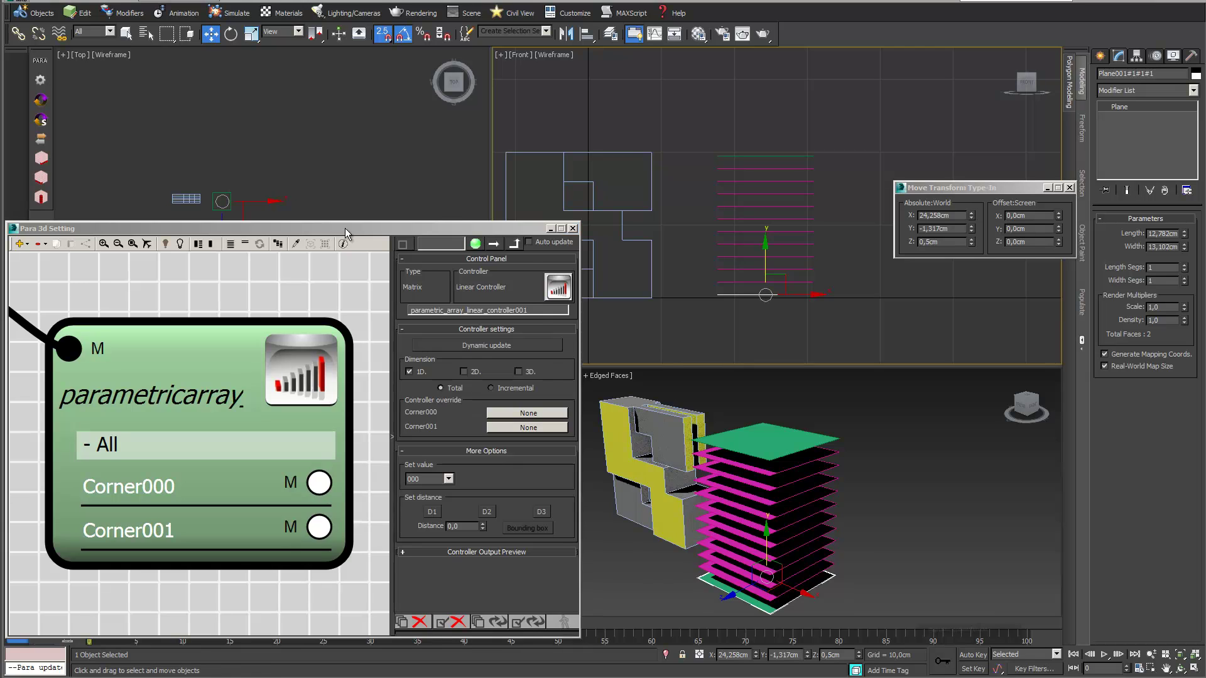
- Add a Contour generator node to the graph and place it above the PARASectioningModell and PARASectioningPlane nodes
left_click_drag(345, 228, 582, 216)
scroll(377, 310, "down", 8)
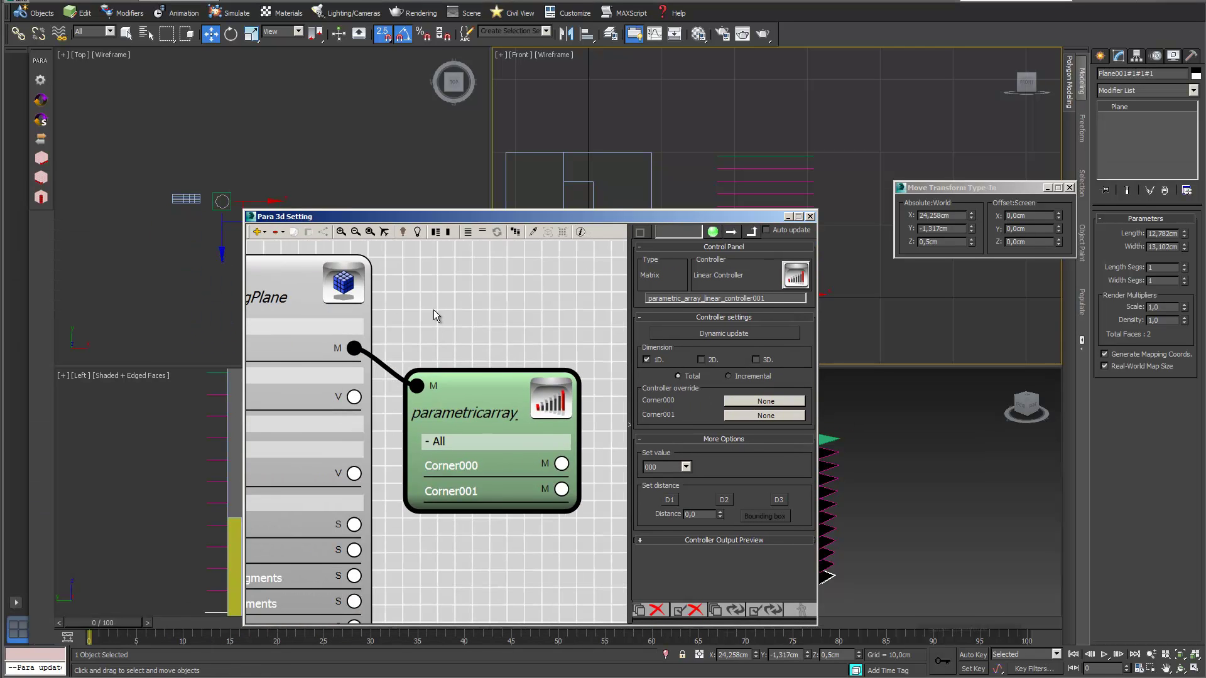
scroll(529, 318, "down", 3)
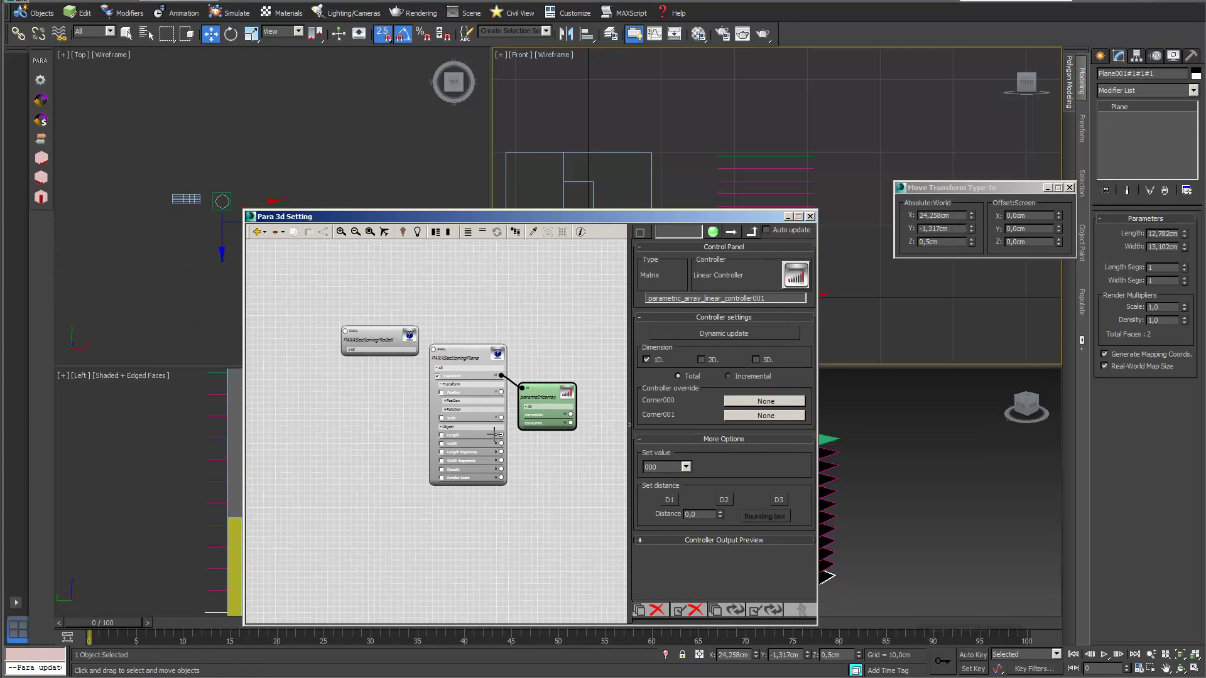
left_click_drag(388, 337, 379, 320)
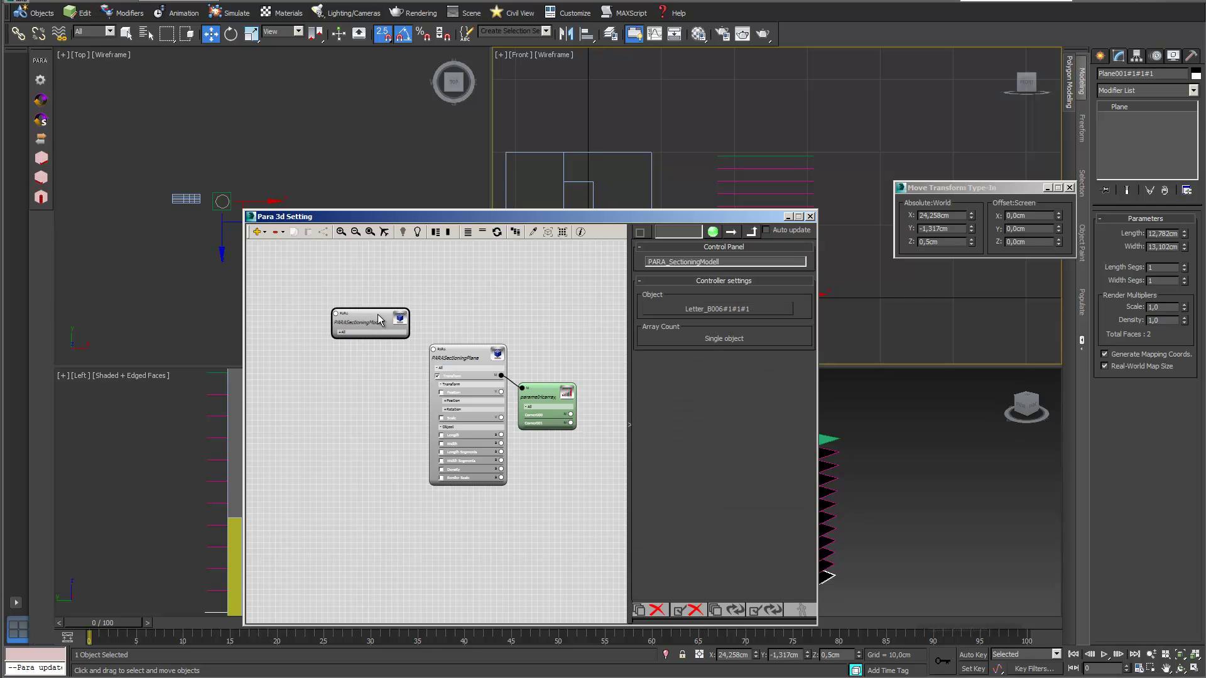
left_click(264, 234)
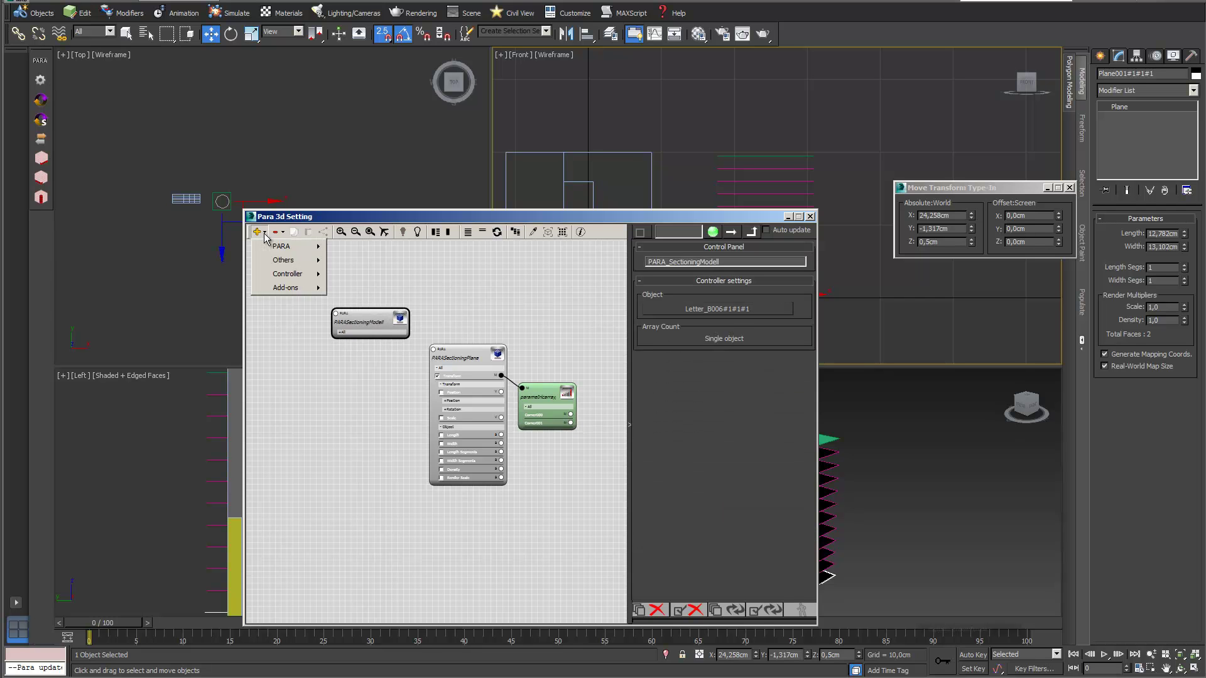
mouse_move(287, 251)
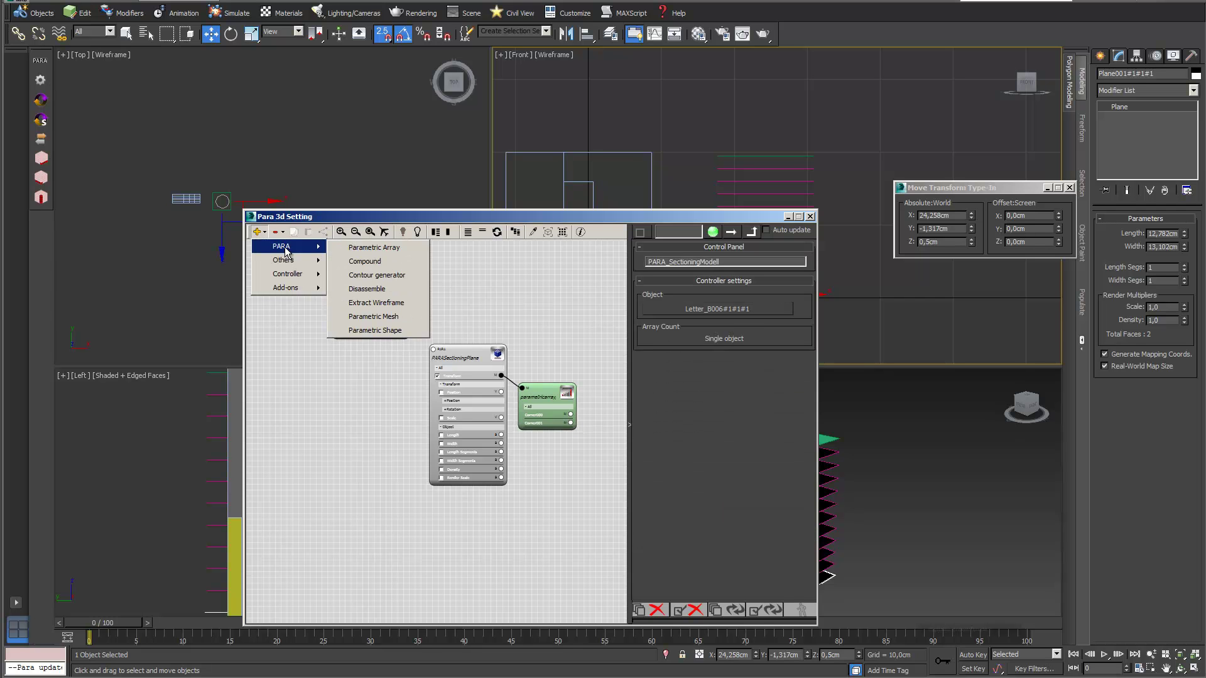
left_click(404, 277)
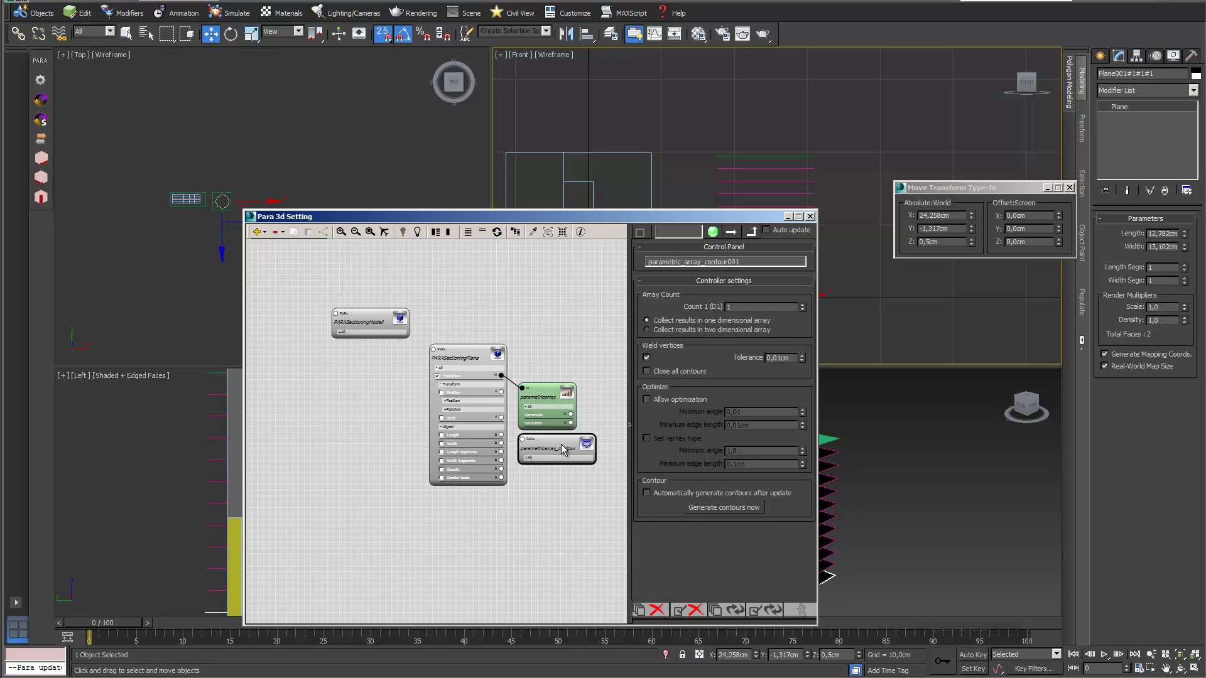
left_click_drag(558, 443, 495, 263)
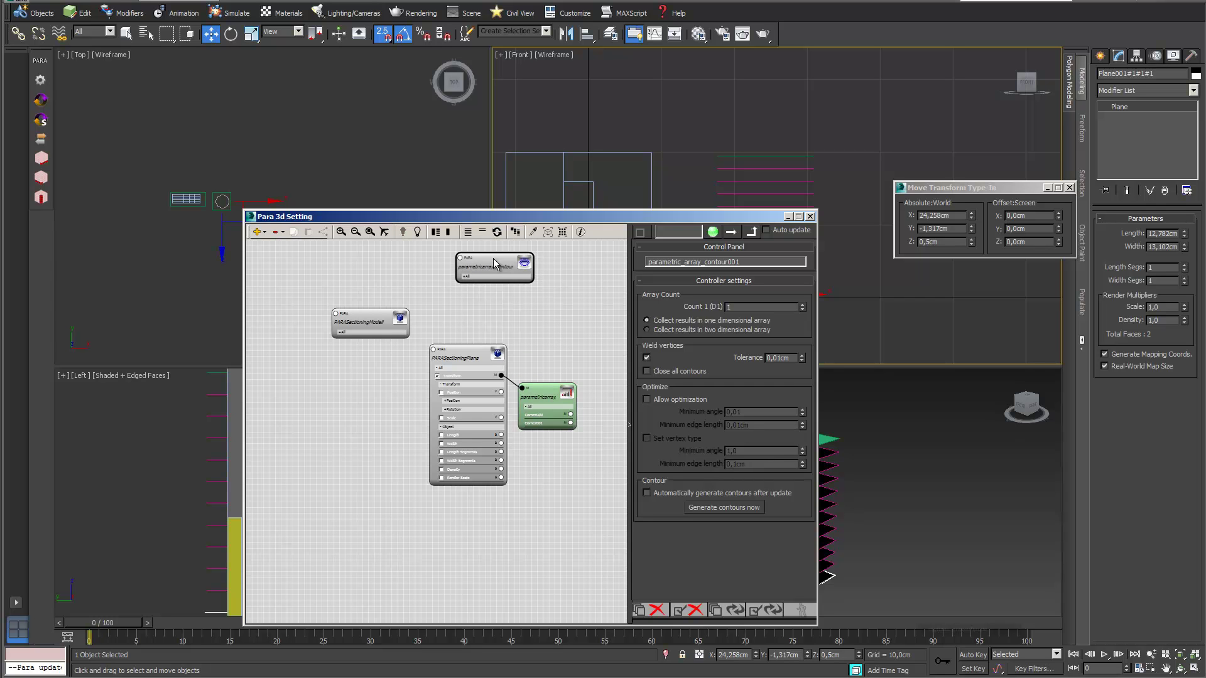
- Expand the contour and PARASectioningModell nodes and connect the contour's Para node parameter to the model node
left_click(465, 277)
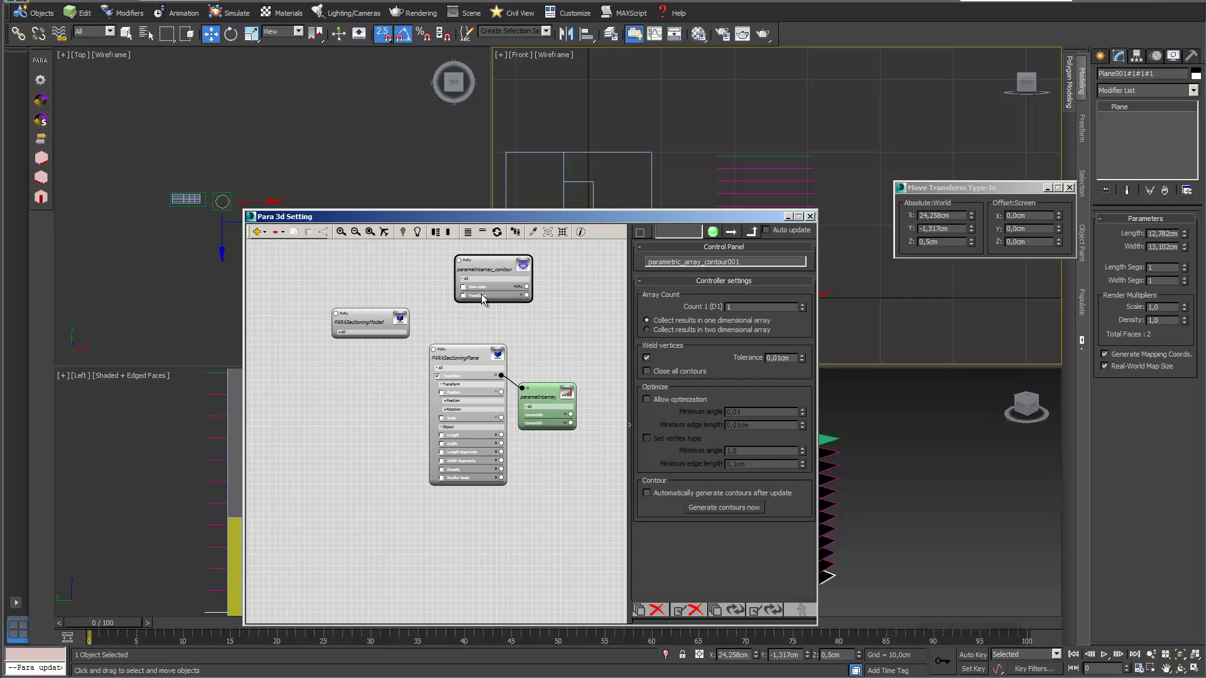
left_click(352, 336)
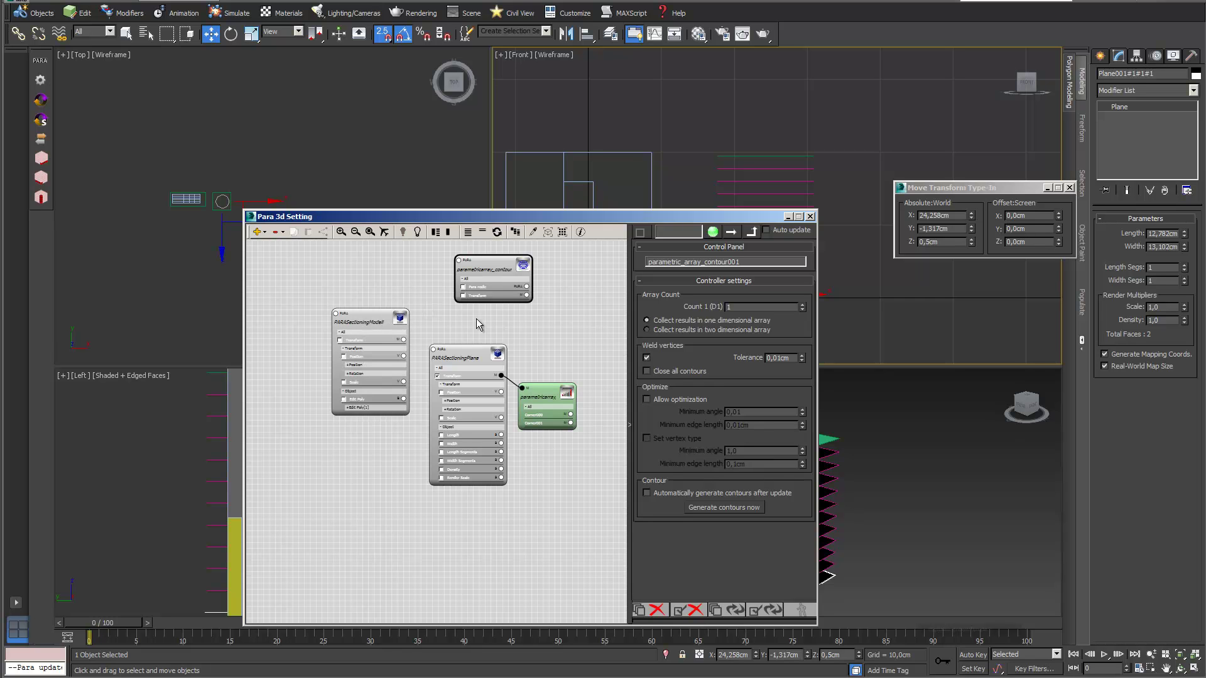
left_click_drag(526, 287, 336, 313)
scroll(337, 312, "up", 2)
scroll(337, 315, "up", 2)
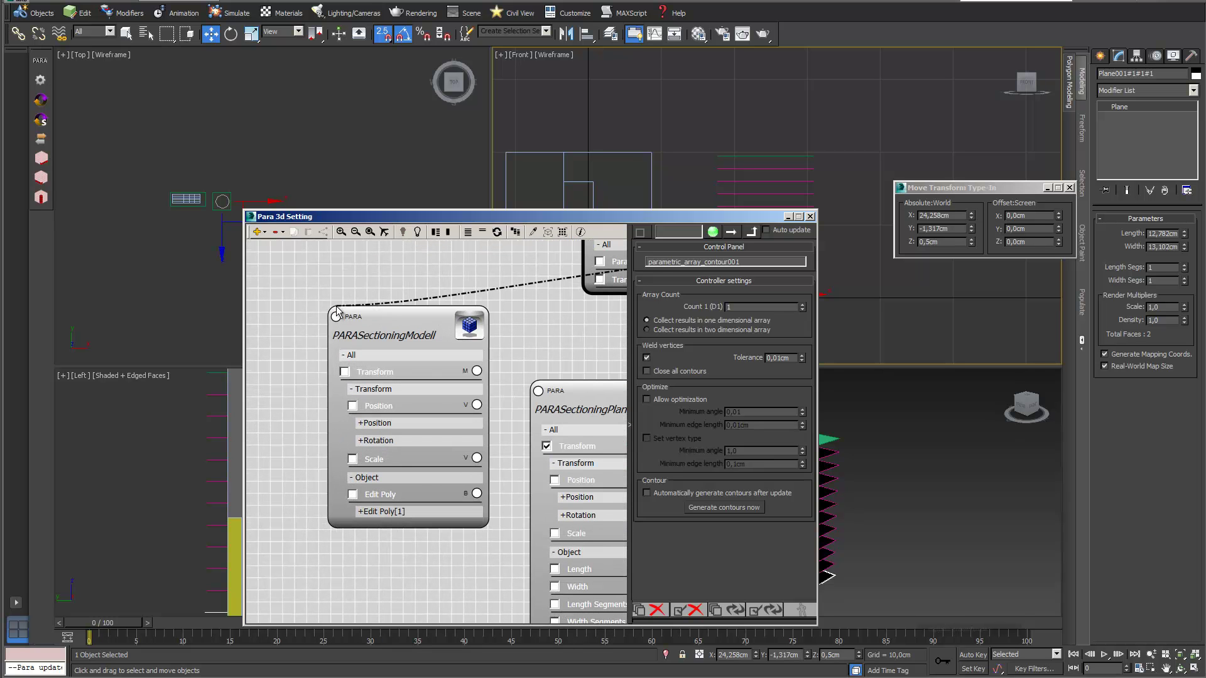
scroll(557, 334, "down", 2)
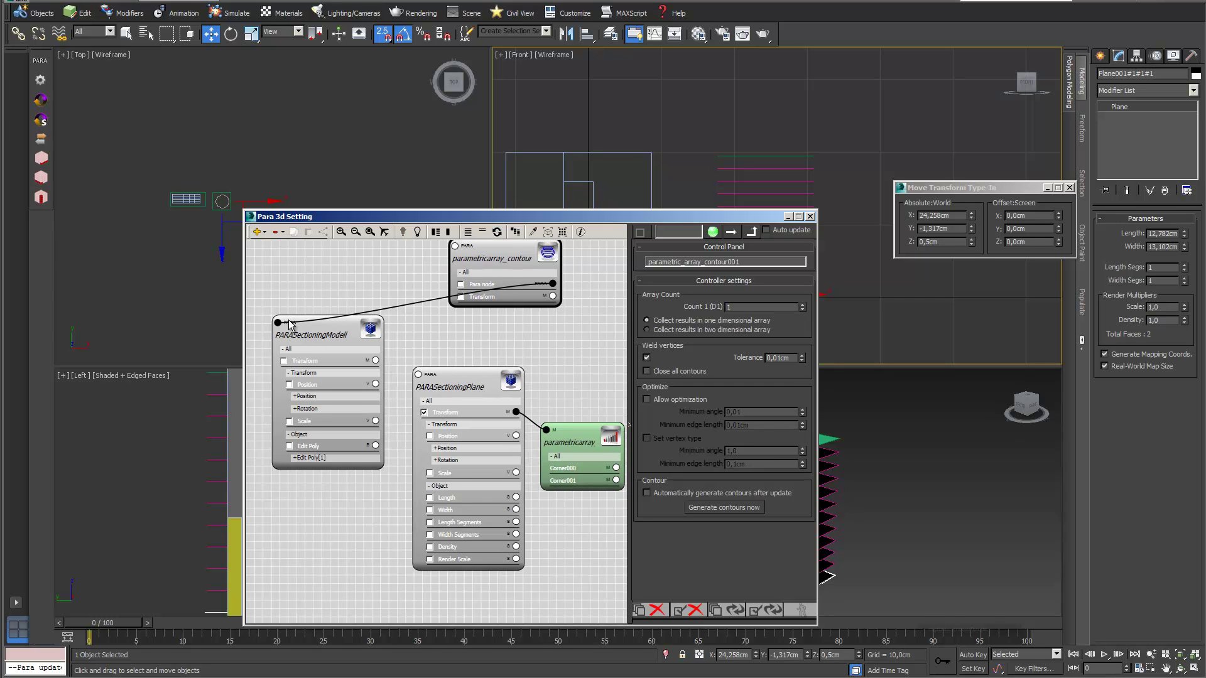
- Select the PARASectioningPlane node with its linear controller node and move both farther to the right of the contour node
middle_click_drag(588, 343, 511, 367)
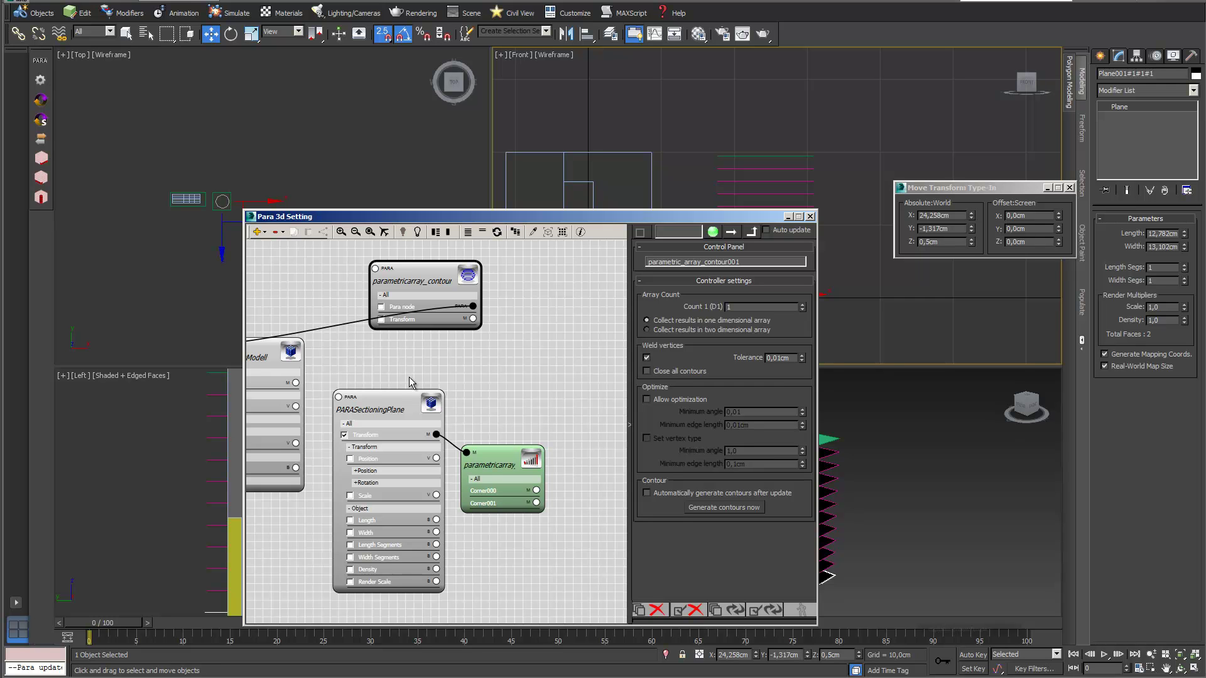
left_click_drag(549, 522, 538, 394)
middle_click_drag(529, 351, 466, 363)
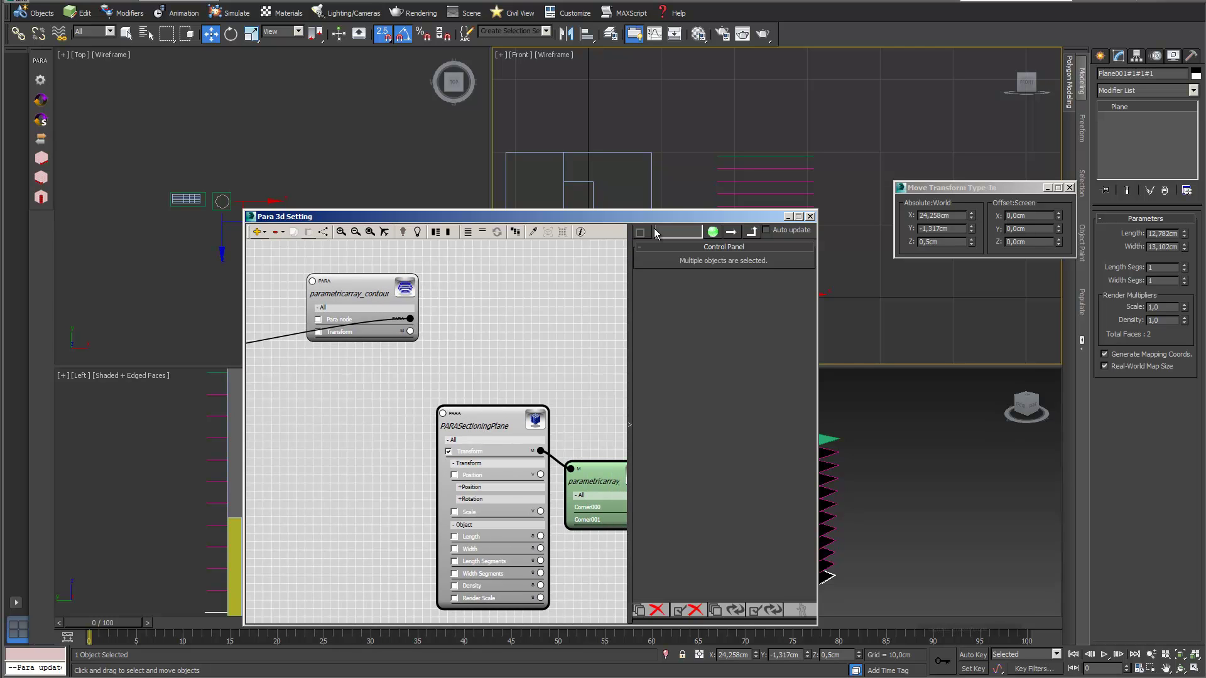
- Attach a Parametric Array Link controller to the contour node's Transform parameter
left_click_drag(666, 214, 500, 153)
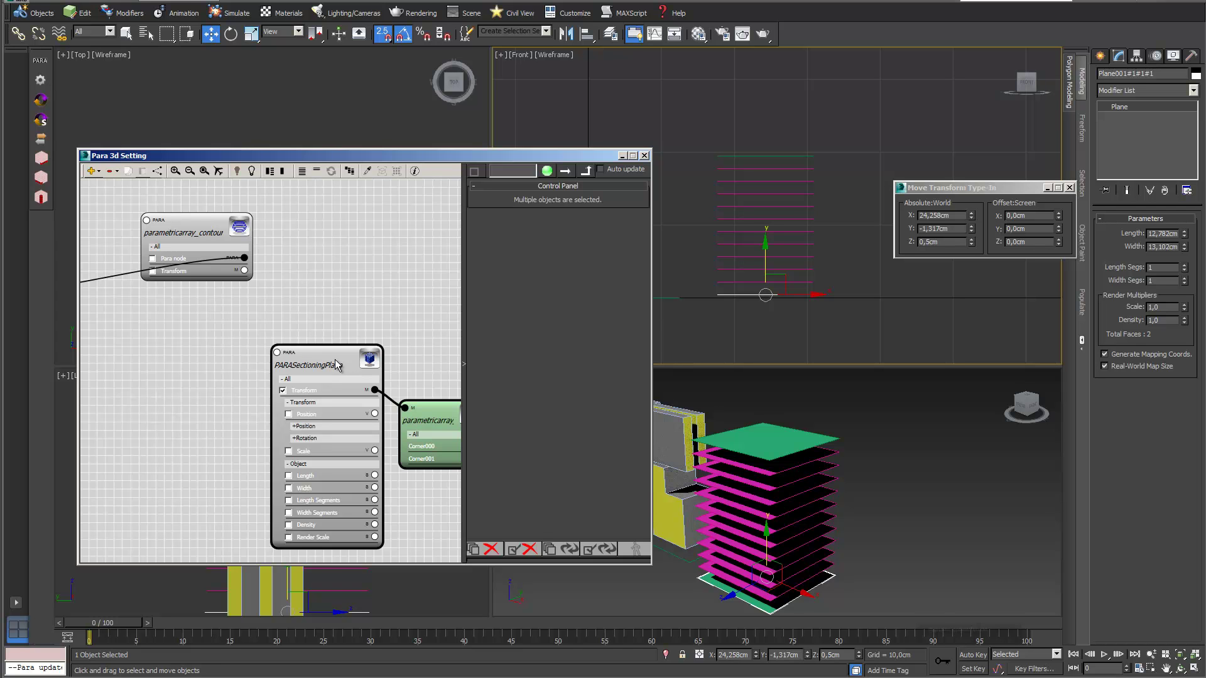
left_click_drag(244, 270, 288, 280)
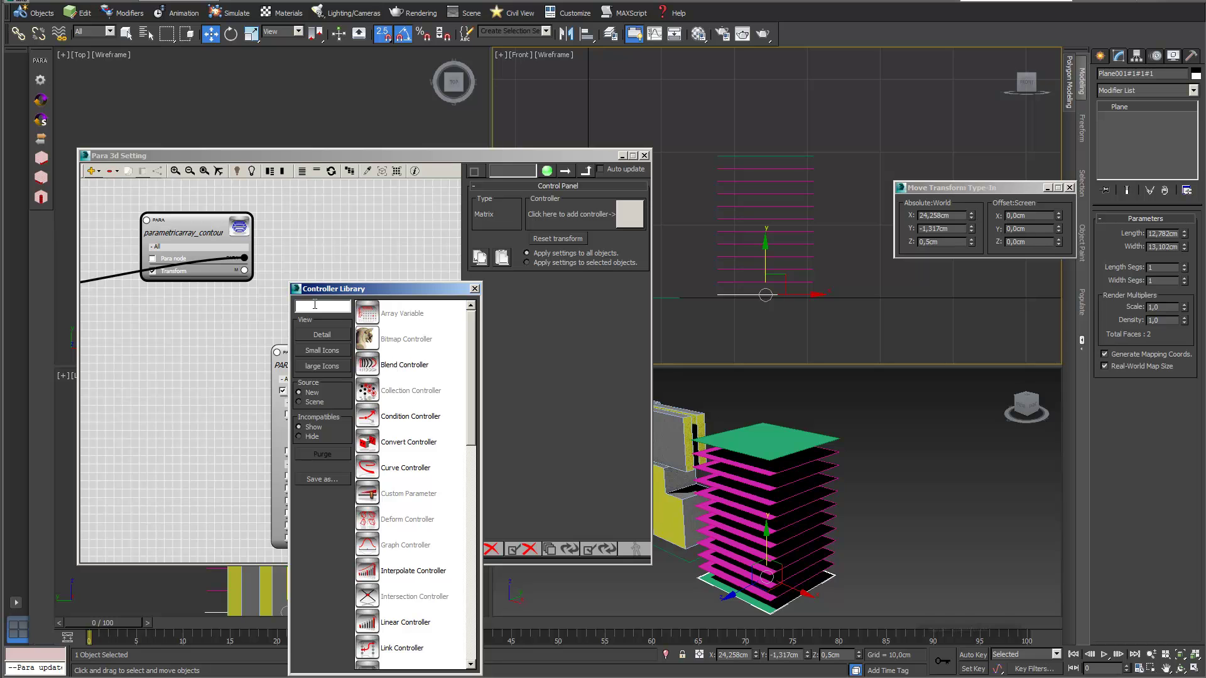
type("para")
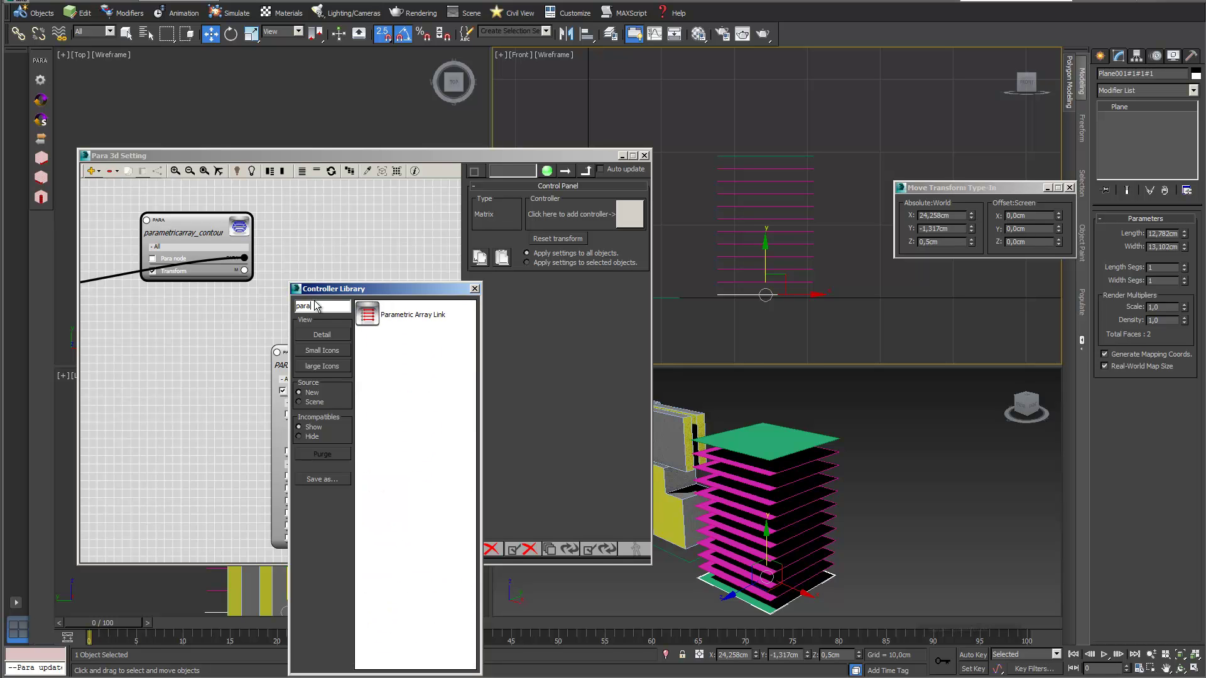
double_click(368, 316)
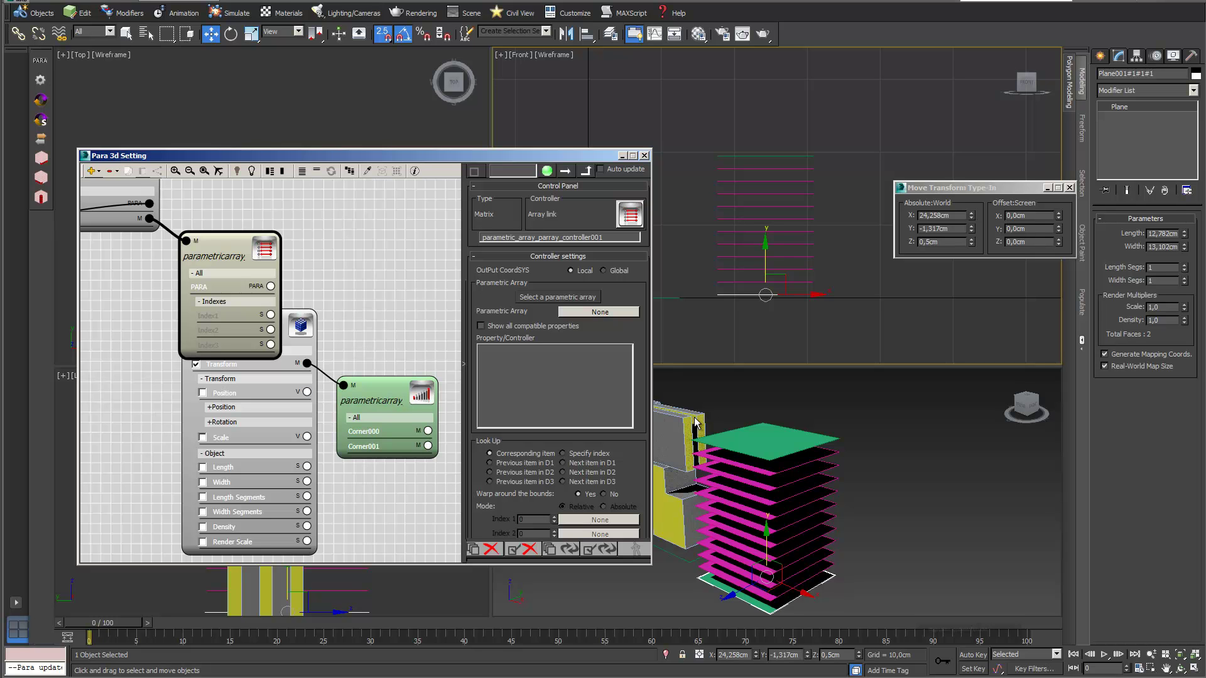
- Move the PARASectioningPlane and linear controller nodes clear of the array link node, and connect the link's PARA parameter to PARASectioningPlane
left_click_drag(450, 517, 273, 401)
left_click_drag(256, 314, 400, 380)
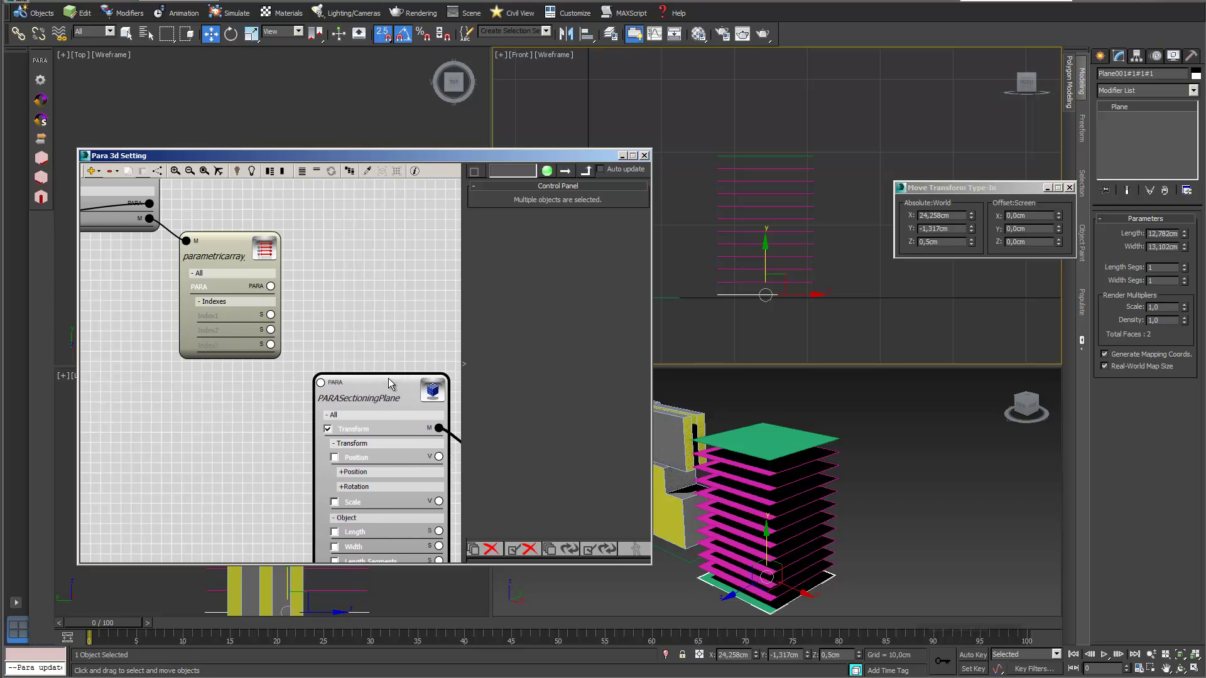
scroll(261, 250, "down", 1)
middle_click_drag(355, 300, 277, 250)
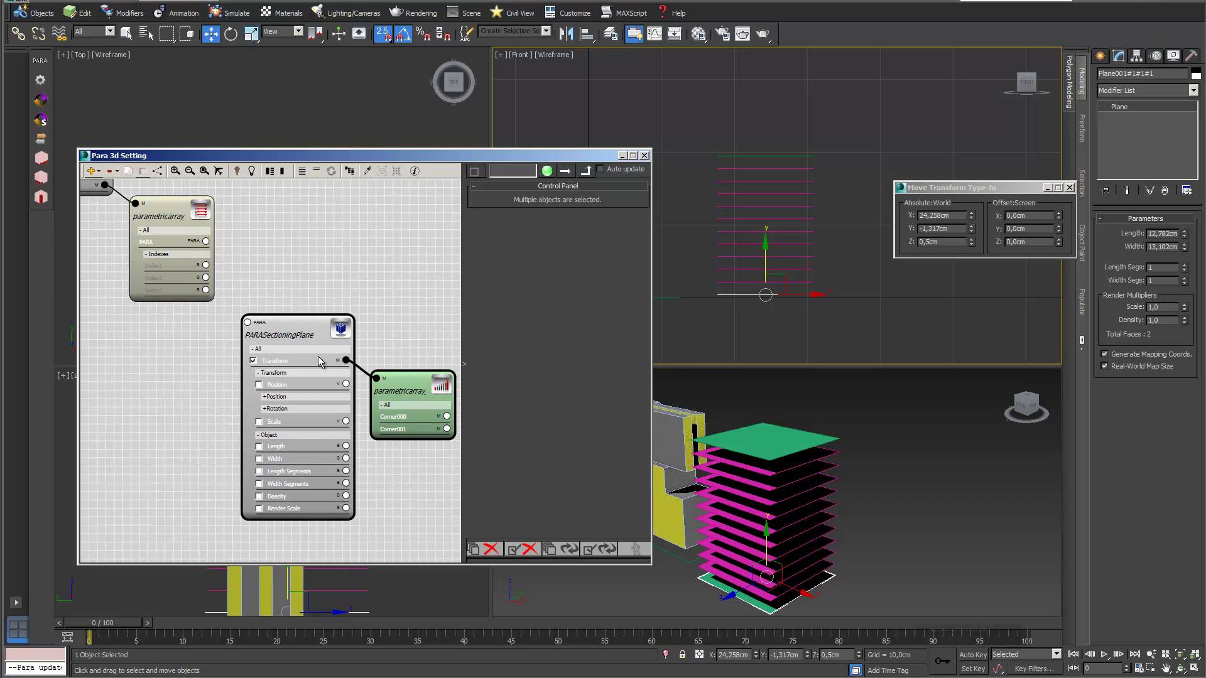
left_click_drag(205, 241, 247, 321)
scroll(316, 283, "down", 4)
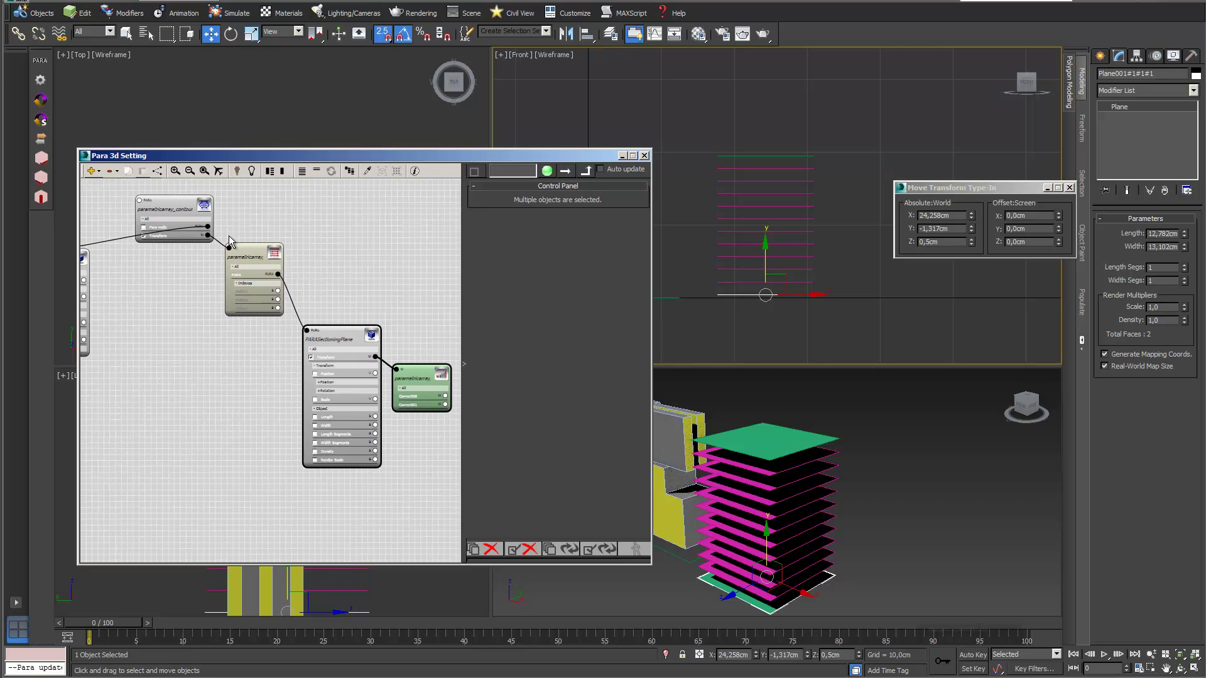
- Set the contour node's Count 1 to 12 and try to generate the contours
left_click(179, 199)
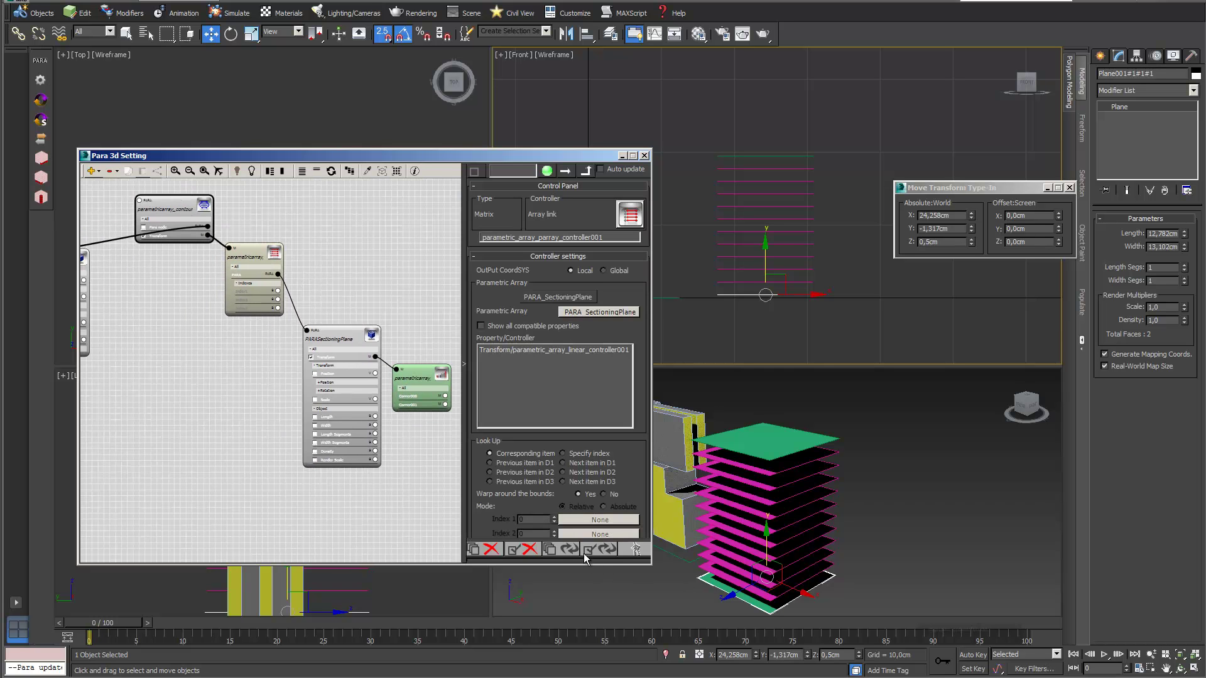
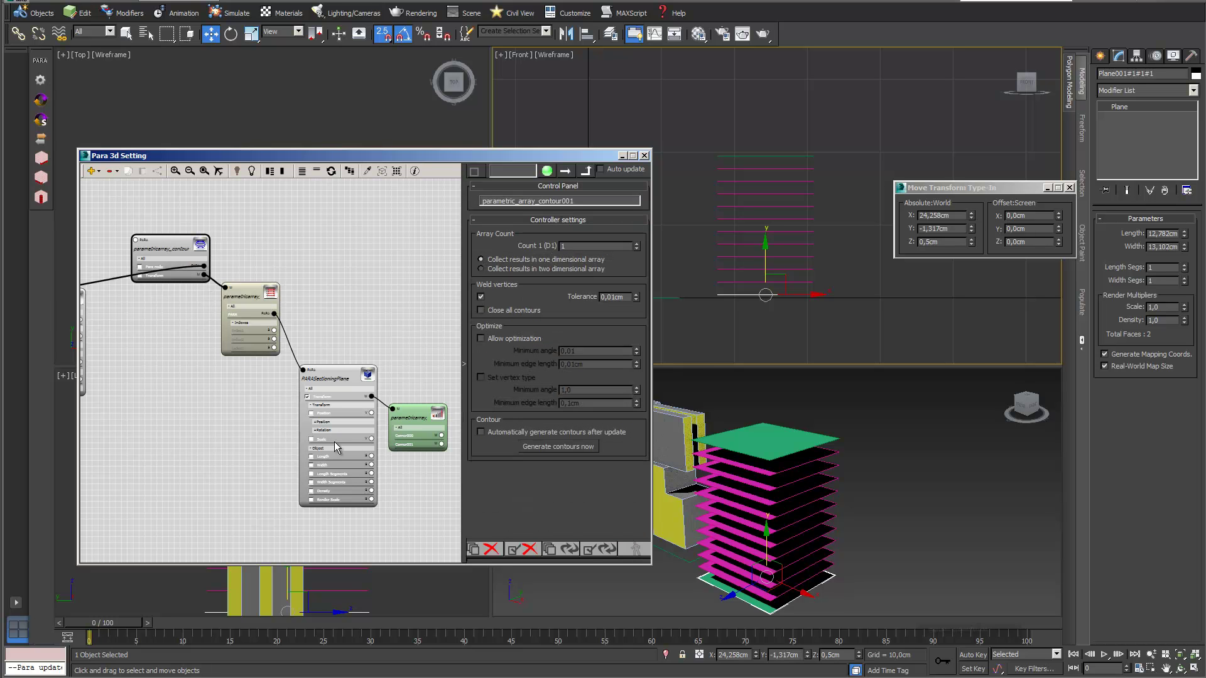
middle_click_drag(291, 238, 321, 239)
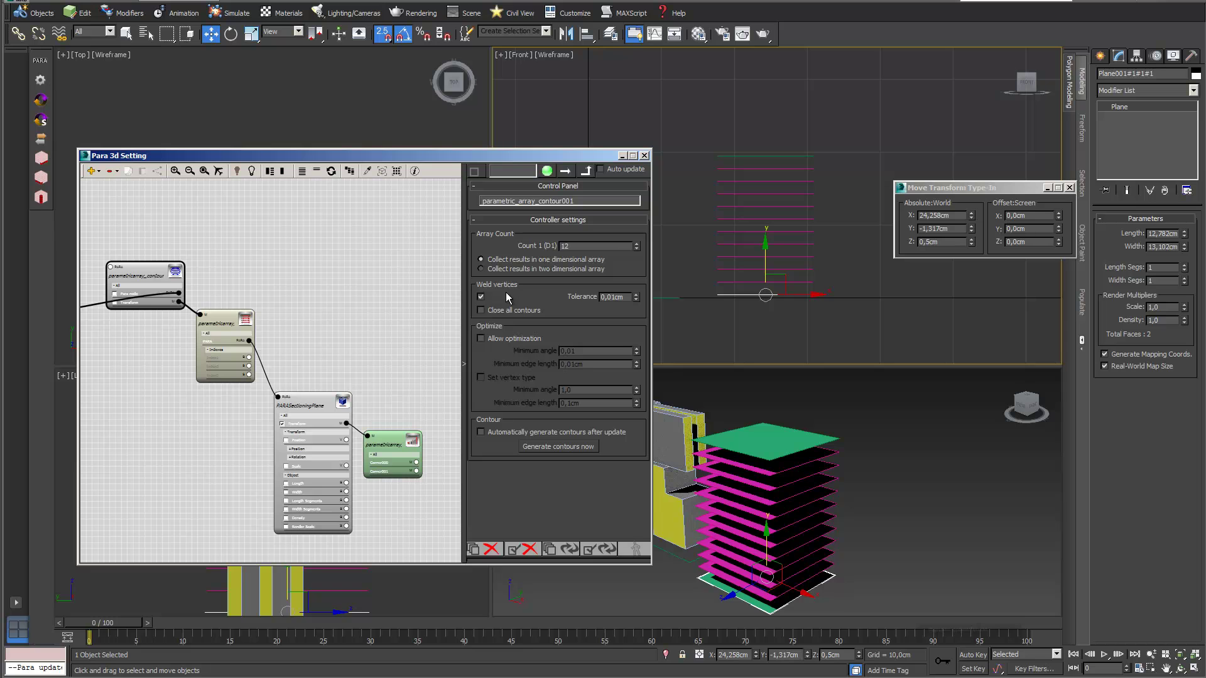
left_click(563, 446)
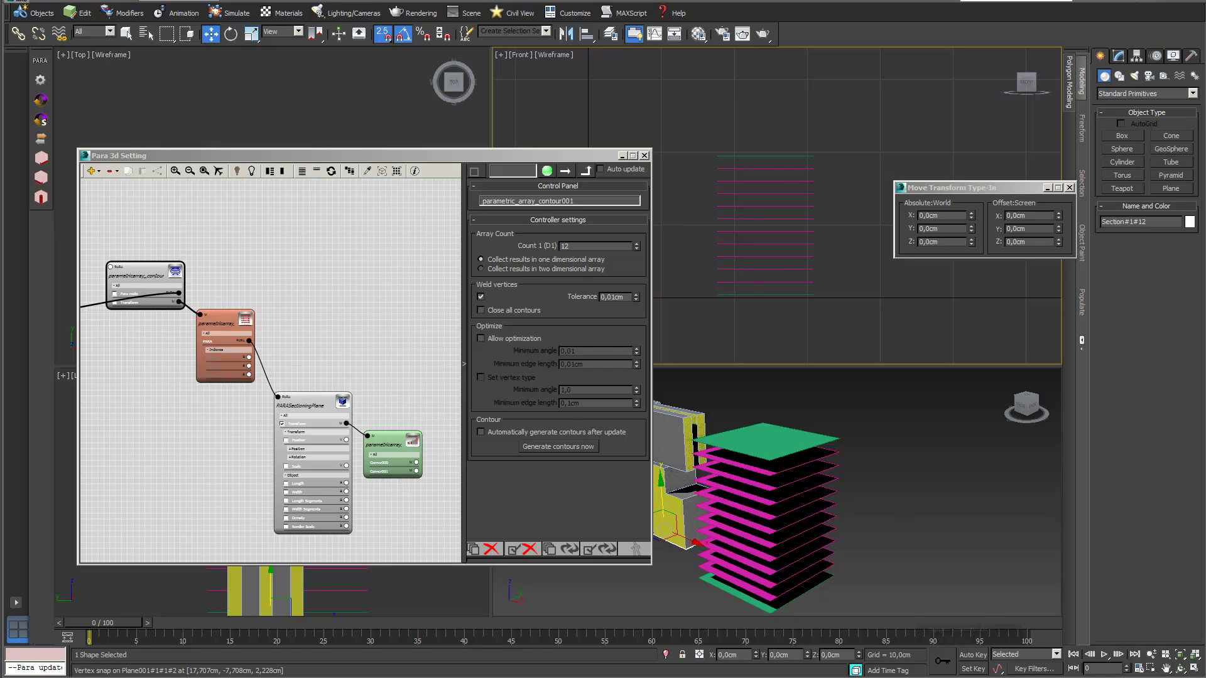
- Pick Transform/parametric_array_linear_controller001 as the array link's property and update the link controller
left_click_drag(314, 155, 409, 139)
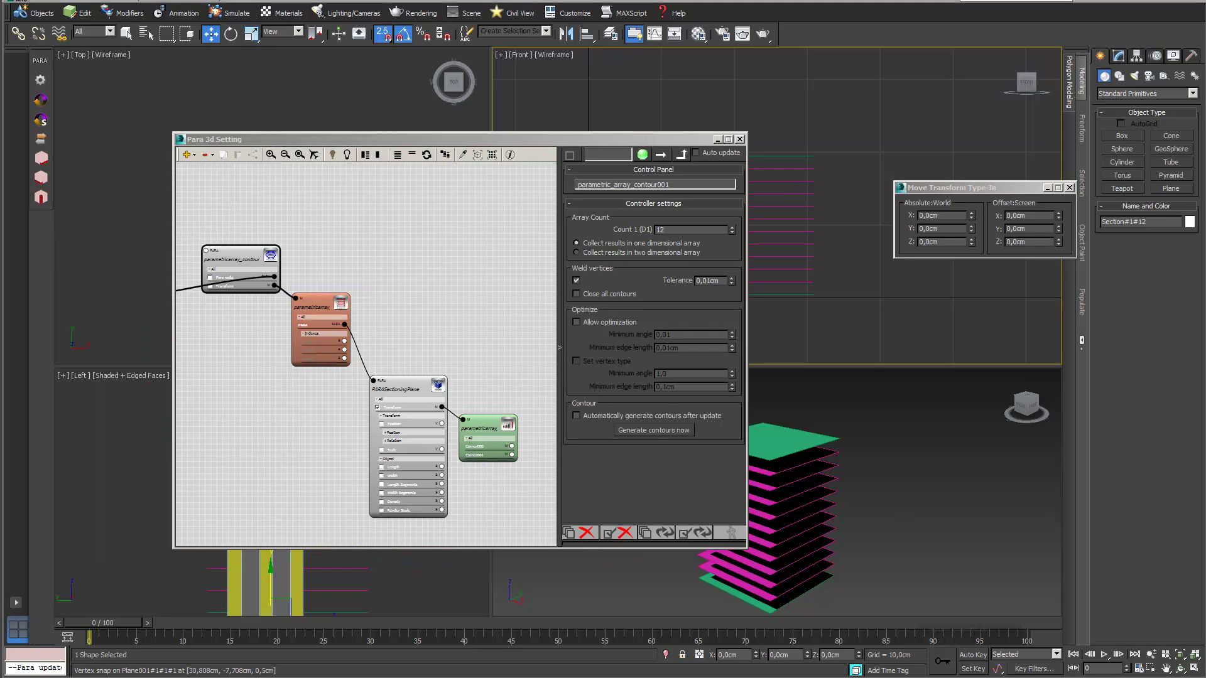
left_click(318, 302)
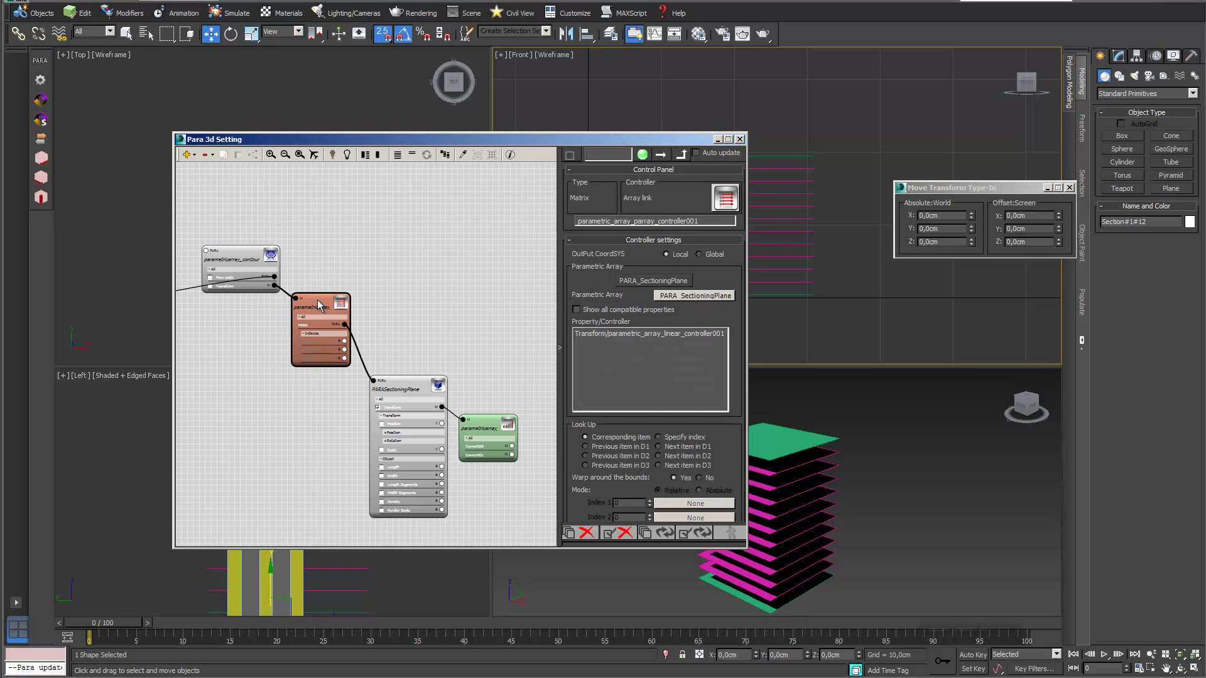
left_click(611, 337)
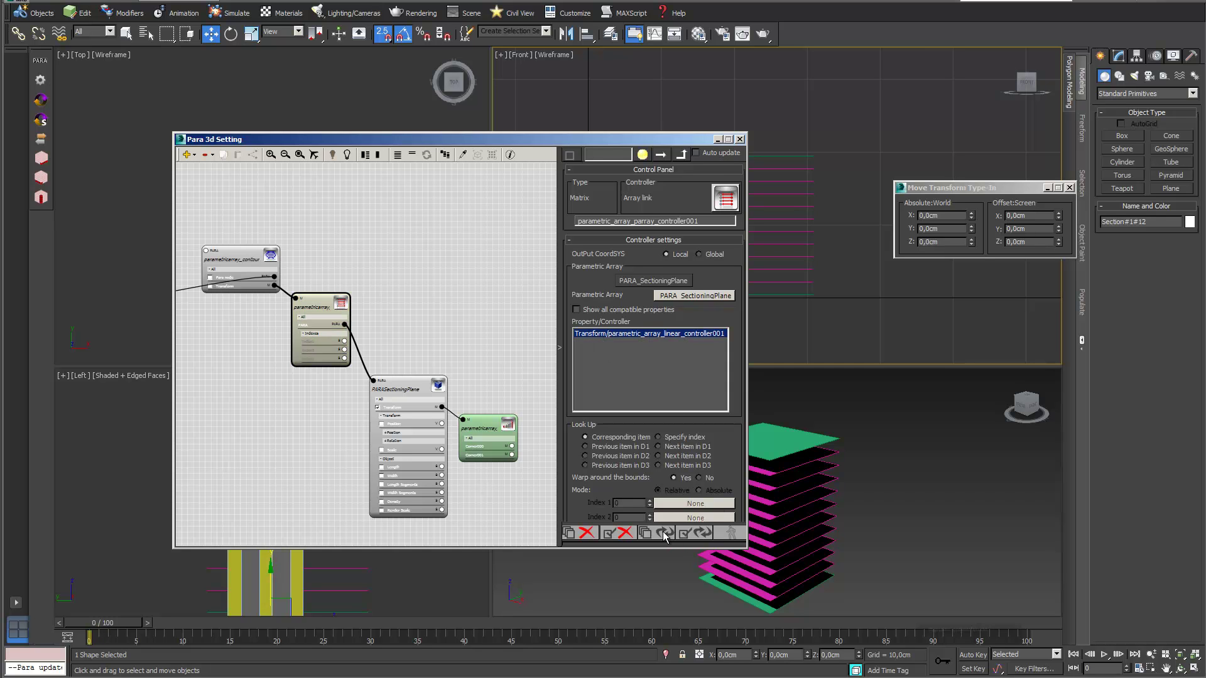
left_click(696, 533)
- Generate the building model's section contours from the contour node
left_click(243, 251)
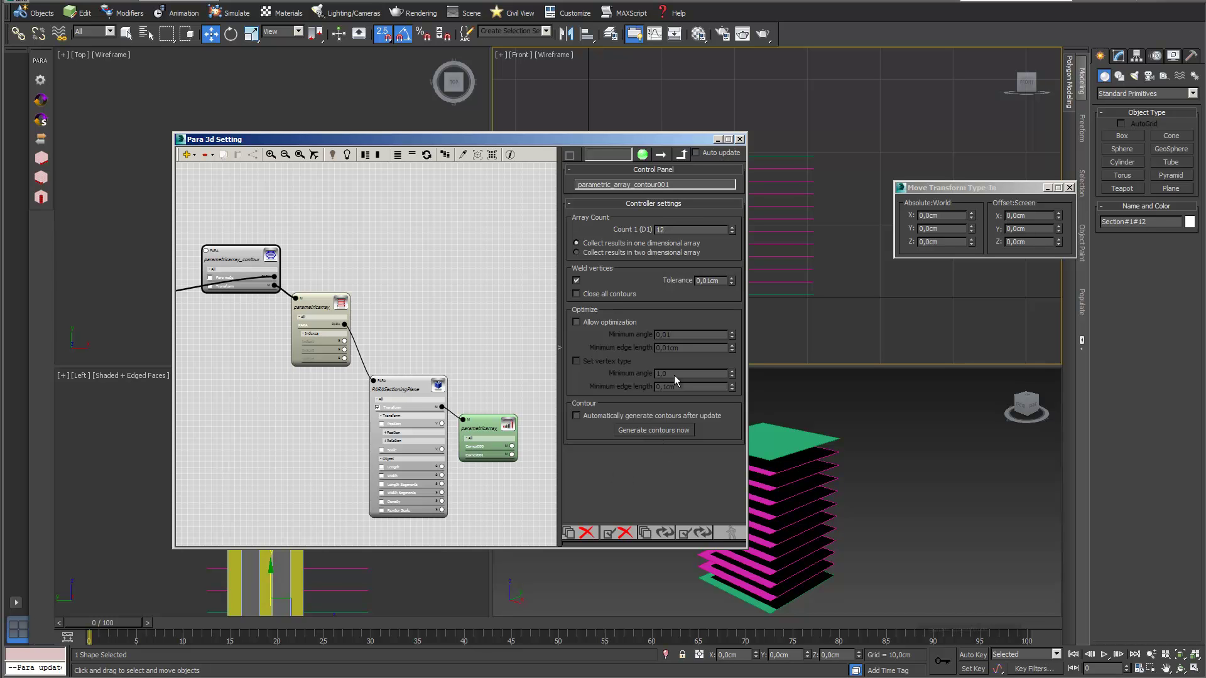
left_click_drag(670, 136, 398, 85)
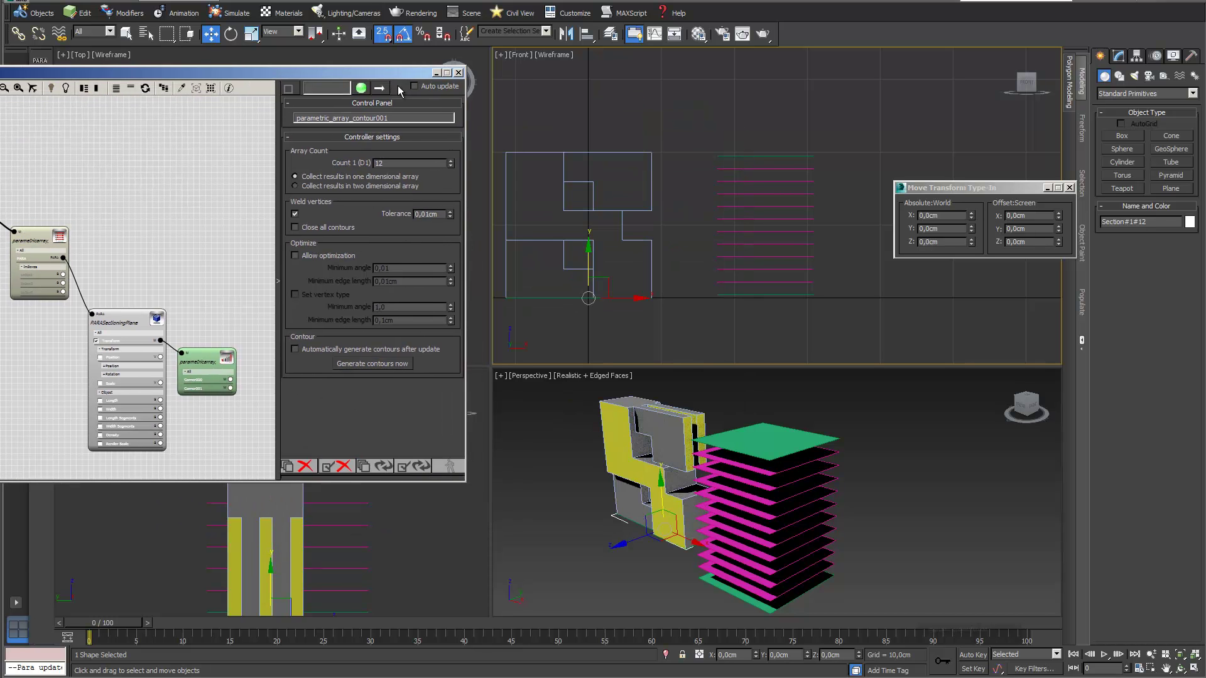
left_click(394, 364)
middle_click_drag(831, 534, 973, 556)
scroll(139, 207, "down", 1)
middle_click_drag(139, 207, 171, 179)
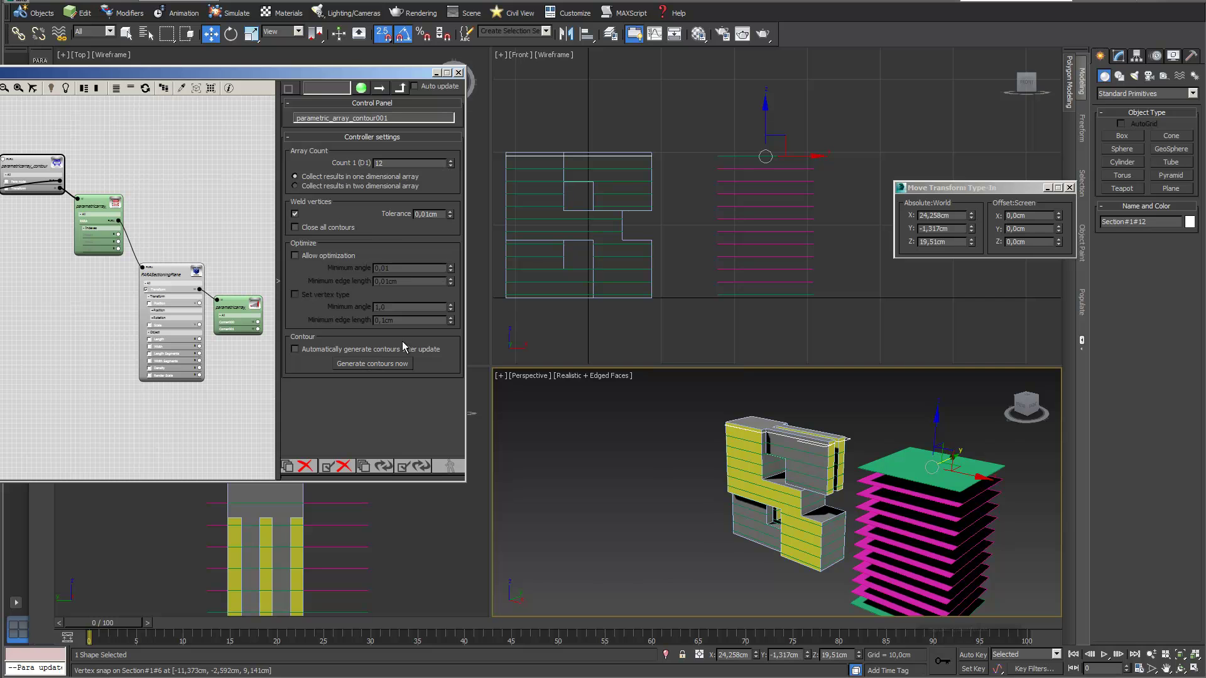
- Move all generated contour shapes away from the building model to inspect them, and undo the move
left_click_drag(258, 72, 400, 86)
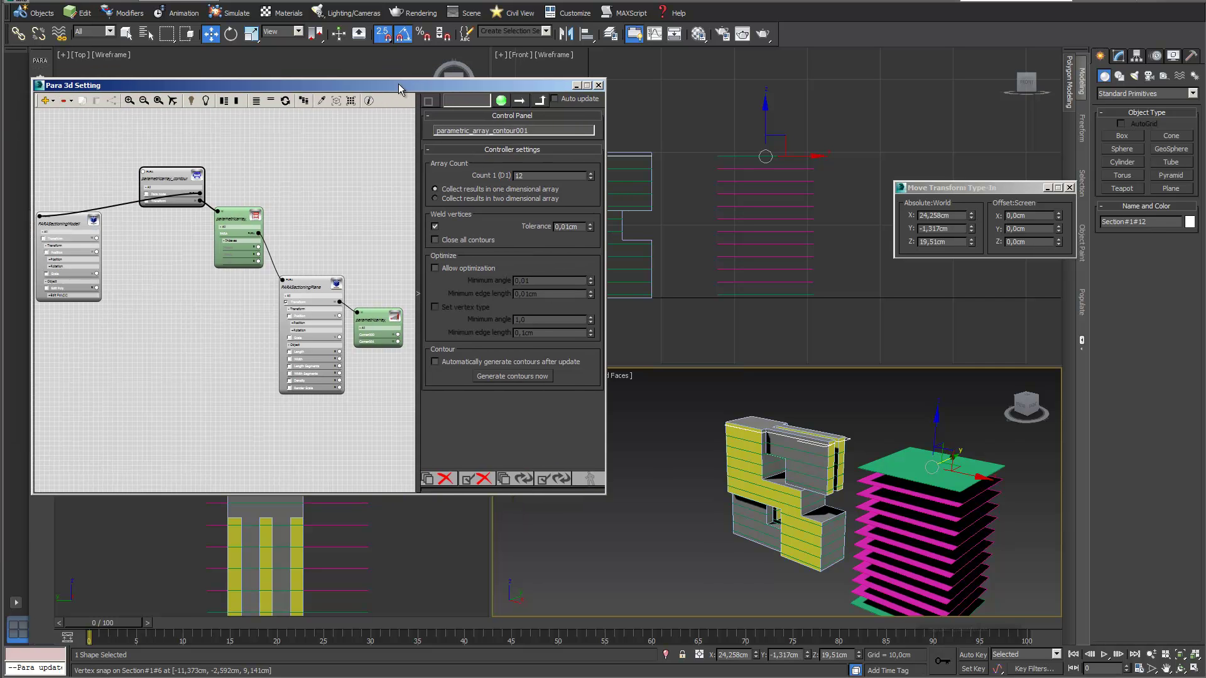
left_click(349, 102)
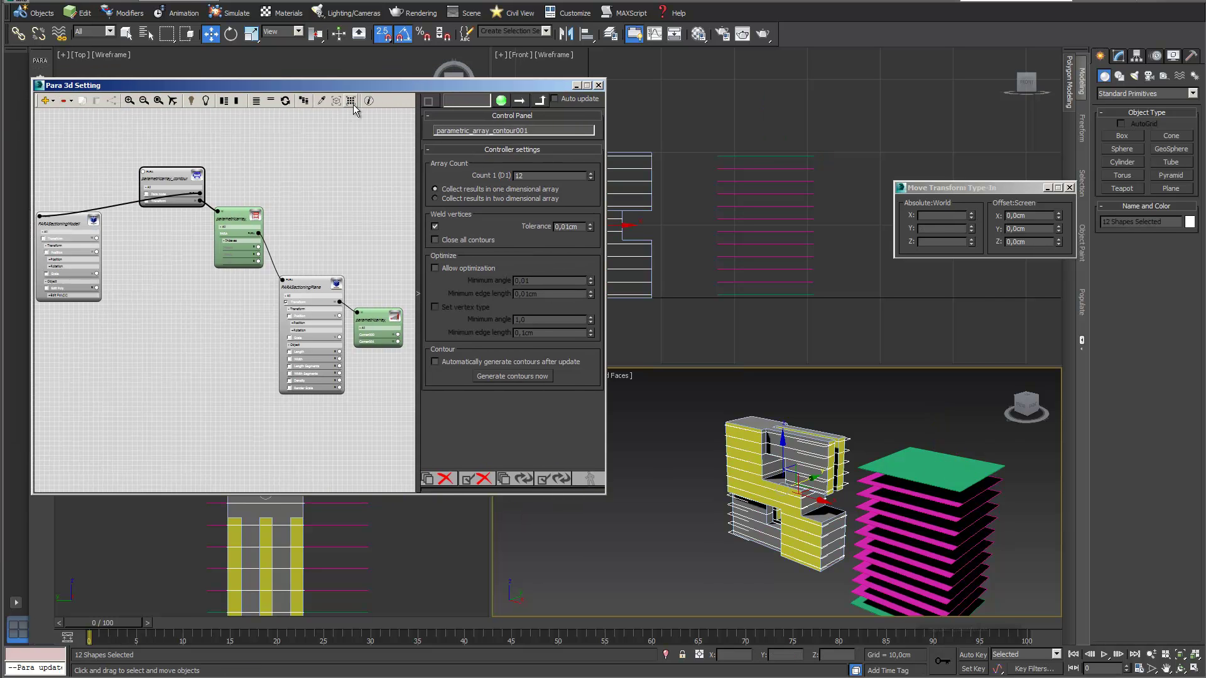
left_click_drag(812, 496, 589, 410)
scroll(589, 410, "up", 5)
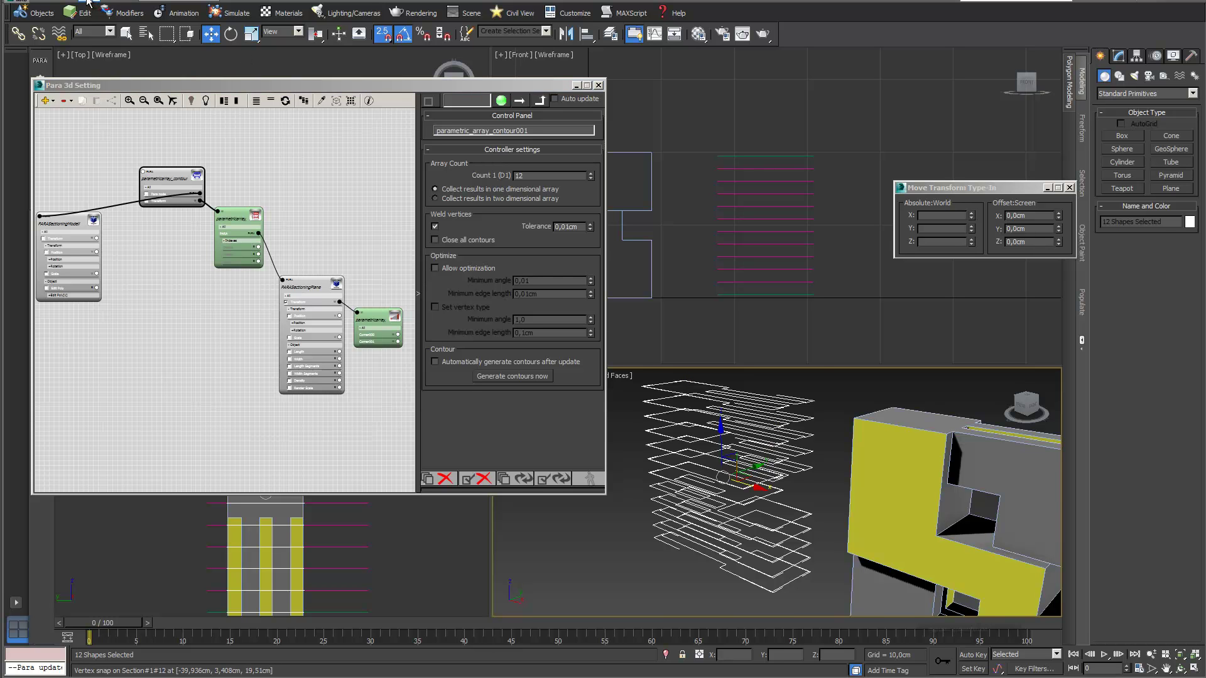
key("ctrl+z")
scroll(824, 451, "down", 3)
middle_click_drag(824, 450, 679, 433)
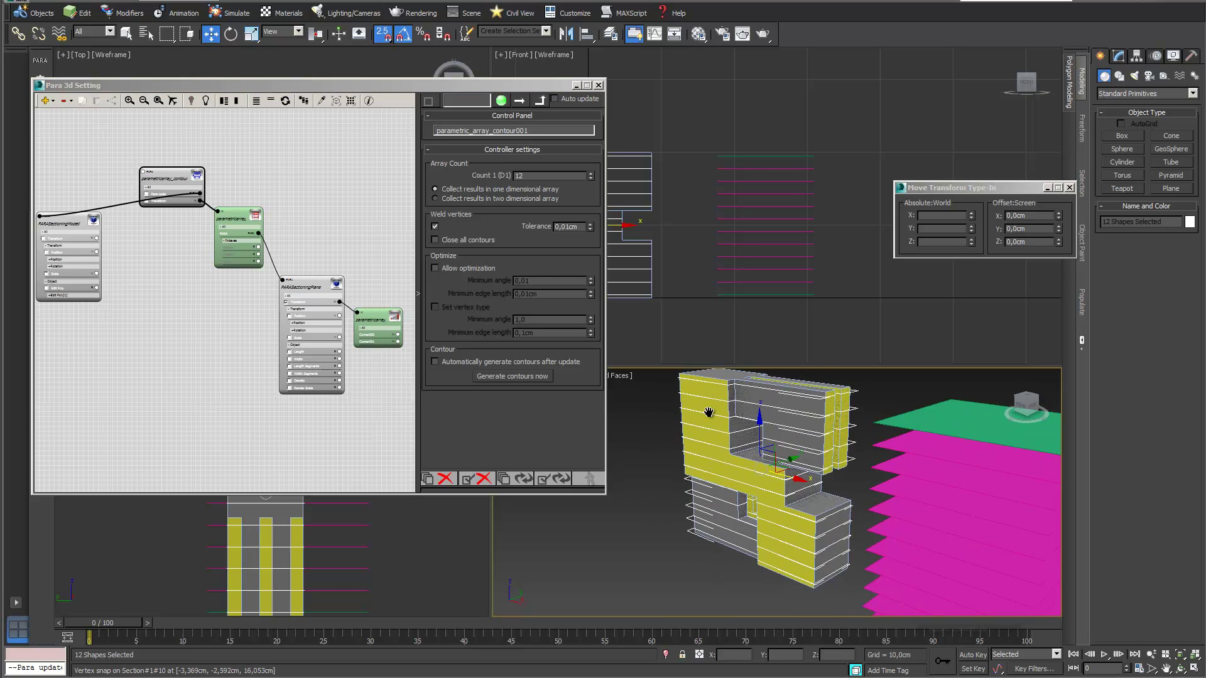
scroll(679, 433, "down", 2)
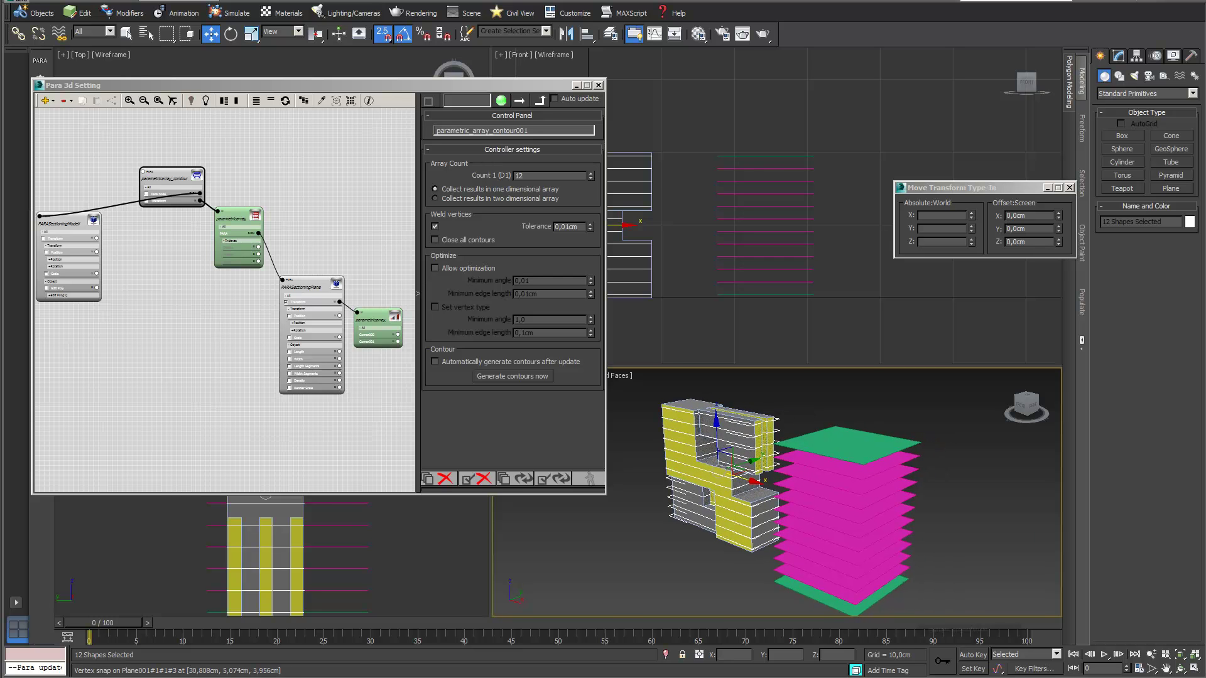
- Review the array counts of the contour and PARASectioningPlane nodes, and add an Array size add-on node above them
left_click(187, 181)
mouse_move(323, 191)
middle_mouse_down()
mouse_move(312, 220)
mouse_move(310, 207)
middle_mouse_up()
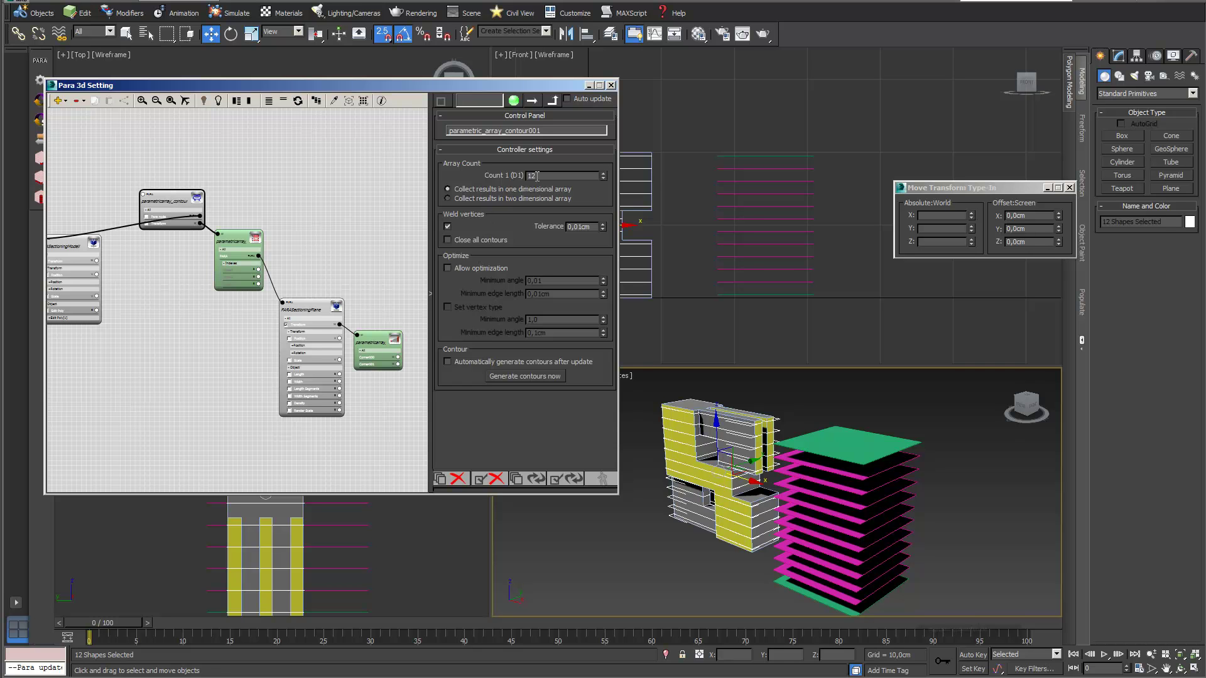
left_click(377, 341)
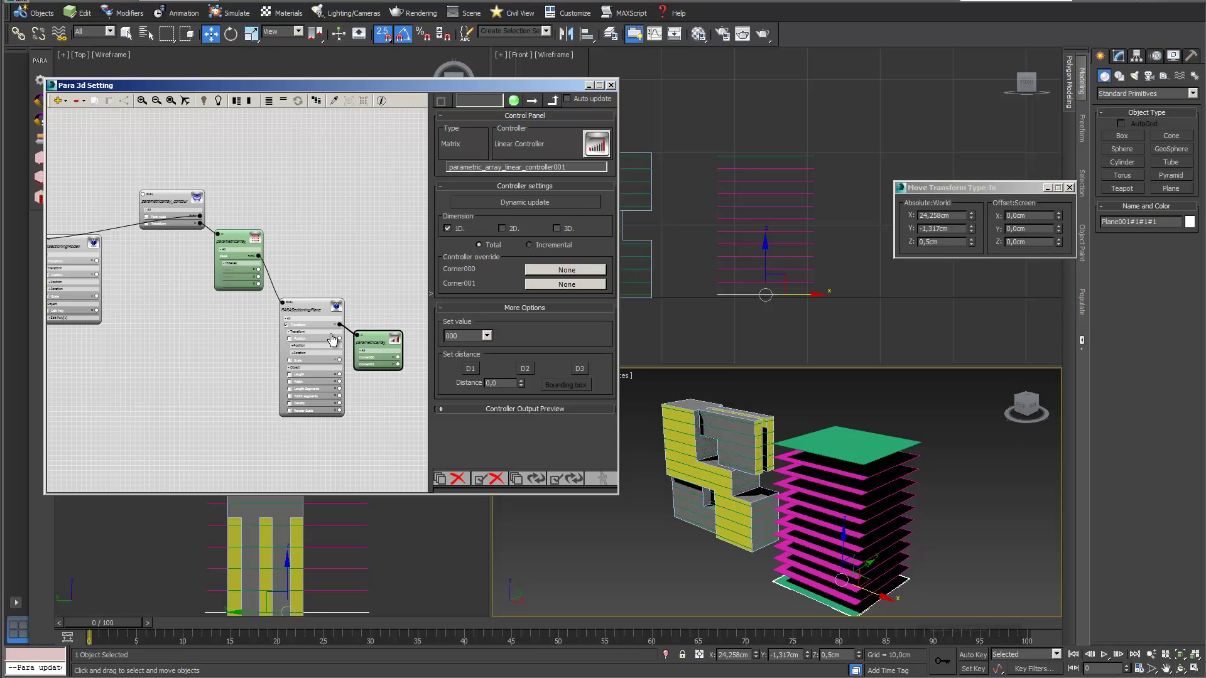
left_click(311, 307)
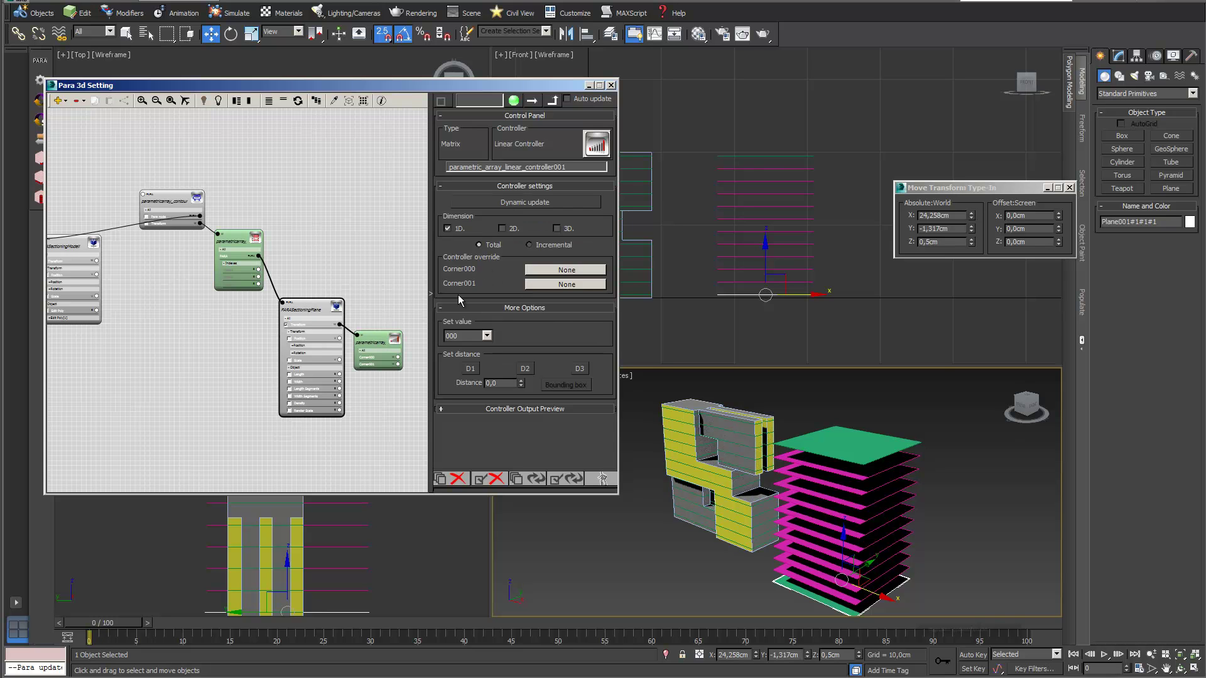
left_click(308, 308)
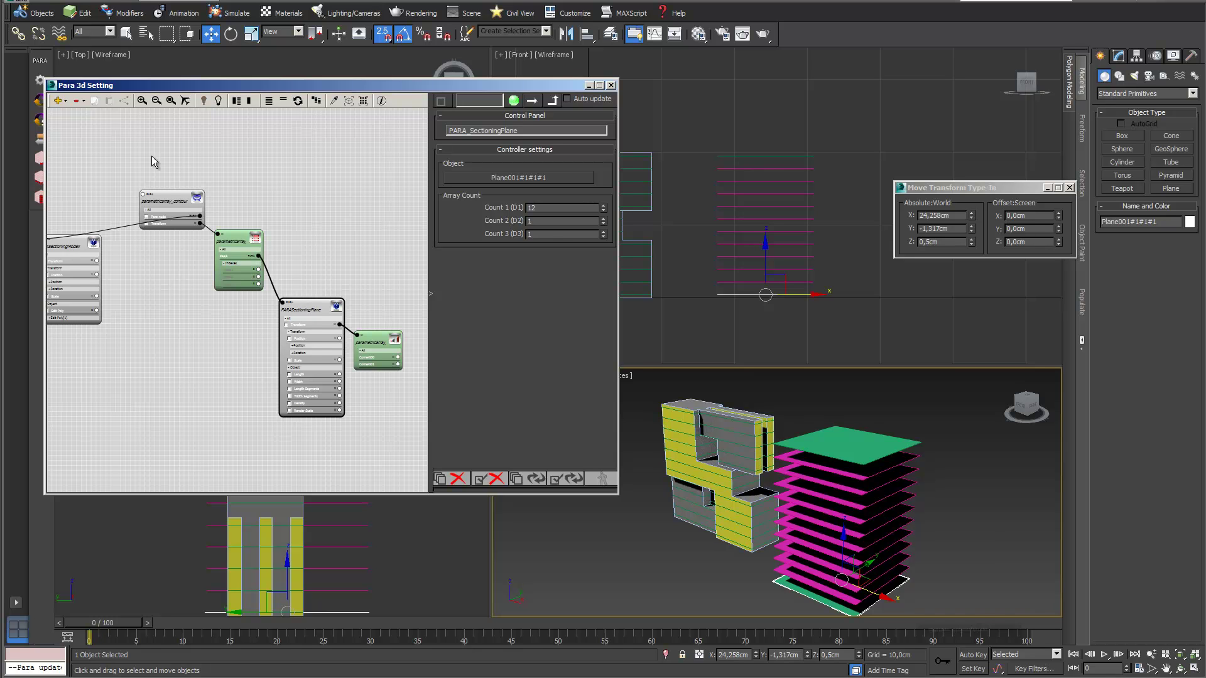
left_click(63, 102)
mouse_move(88, 163)
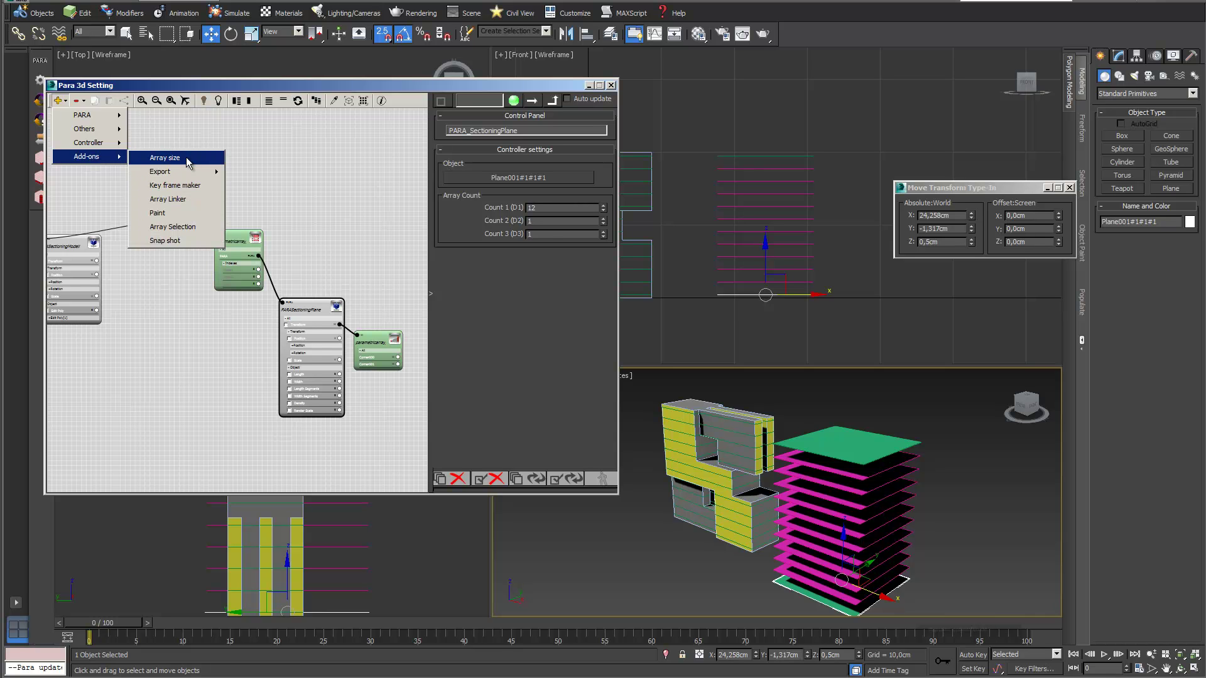
left_click(165, 158)
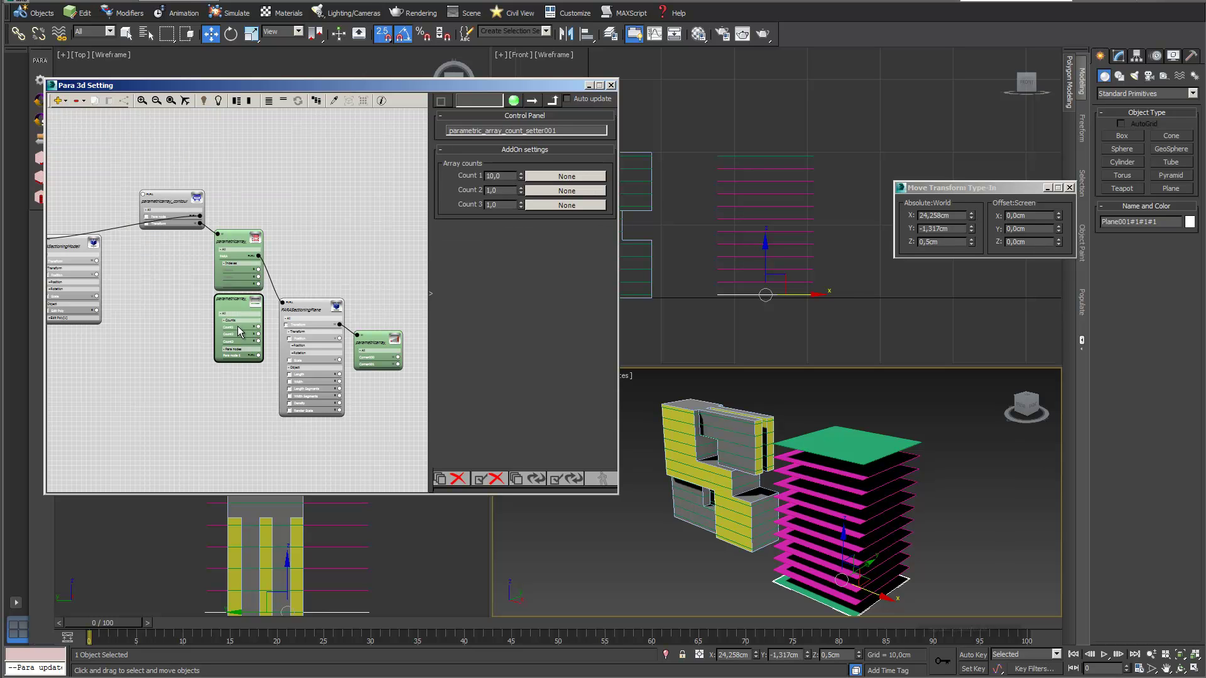
left_click_drag(249, 286, 285, 159)
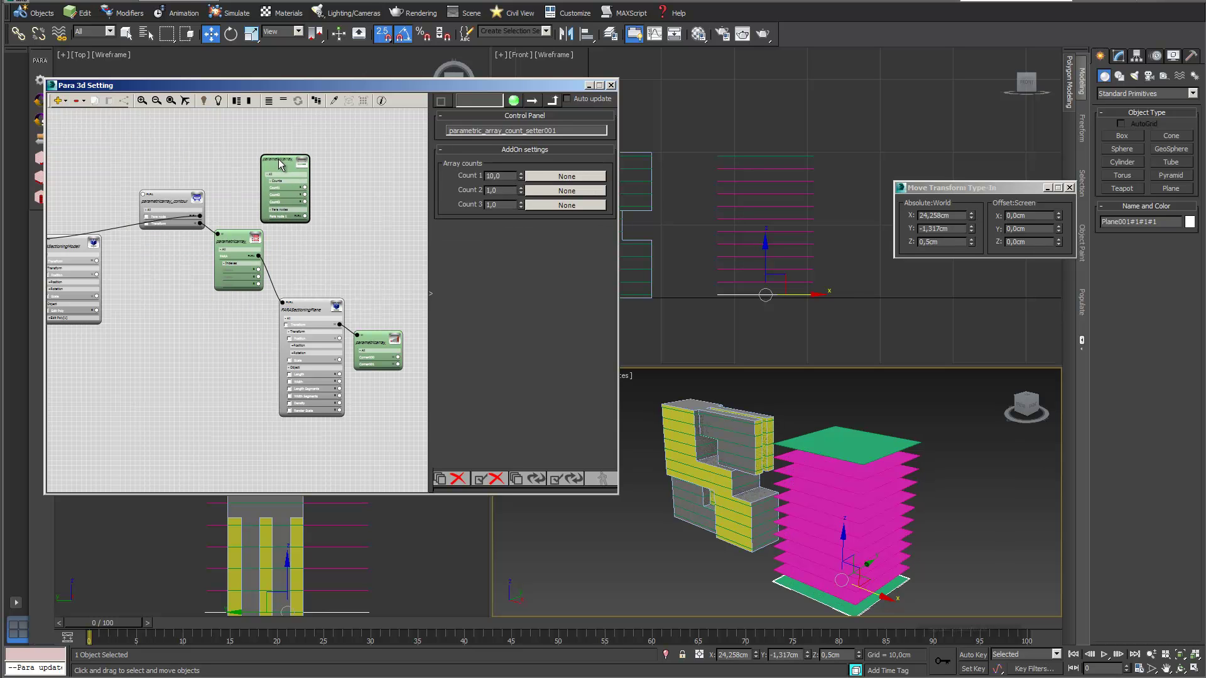
- Connect the Array size node's Para node 1 to PARASectioningPlane and its Para node 2 to the contour node
scroll(329, 228, "up", 1)
middle_click_drag(330, 227, 323, 188)
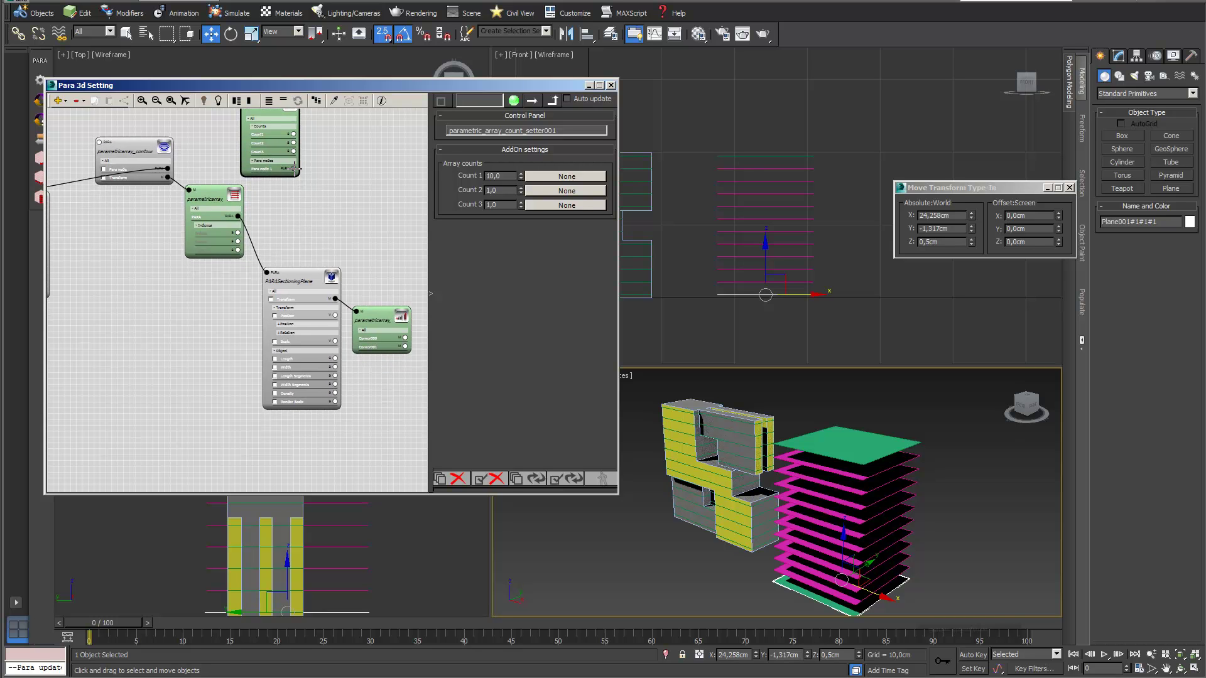
left_click_drag(309, 216, 266, 272)
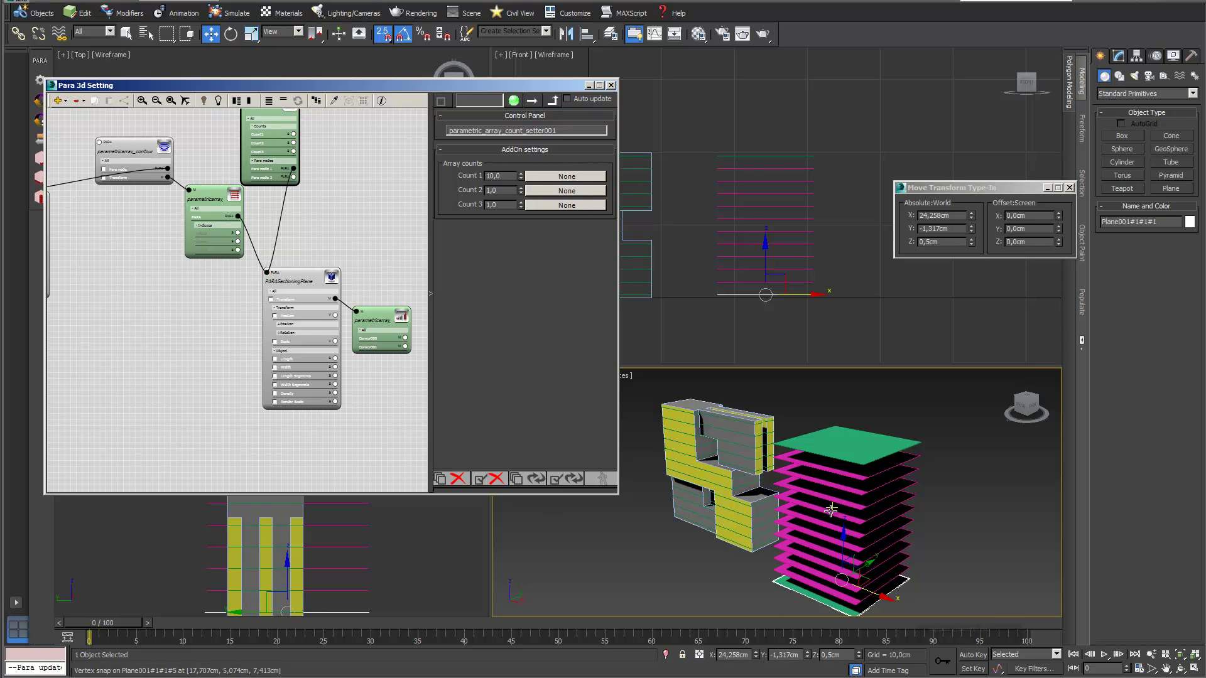
middle_click_drag(323, 186, 368, 237)
scroll(370, 240, "up", 1)
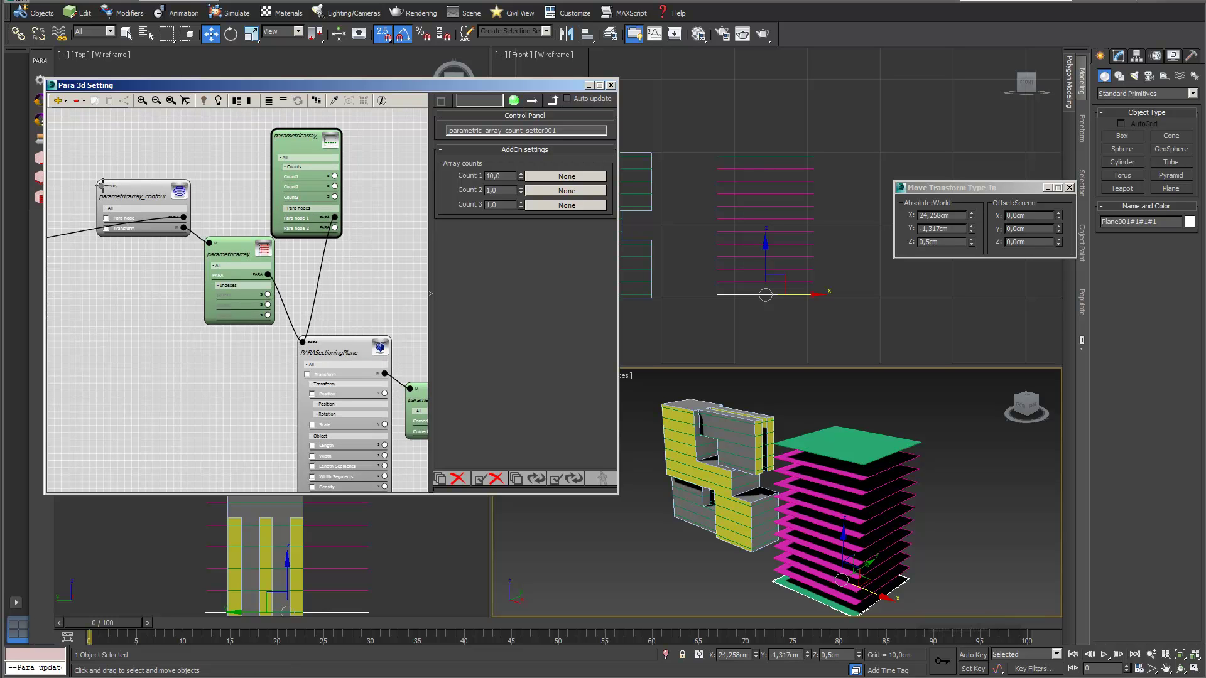
left_click_drag(101, 185, 124, 168)
left_click_drag(202, 168, 335, 228)
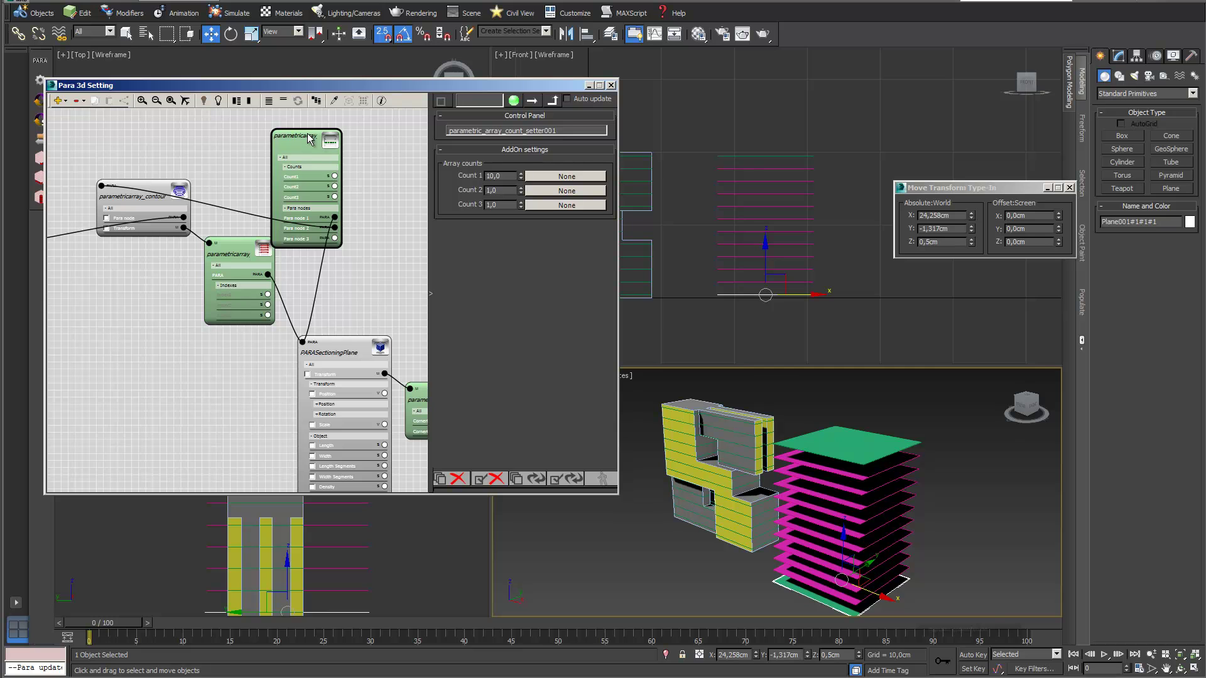
- Update the Array size node to apply its Count 1 of 10, and check the PARASectioningPlane node's count
left_click(528, 478)
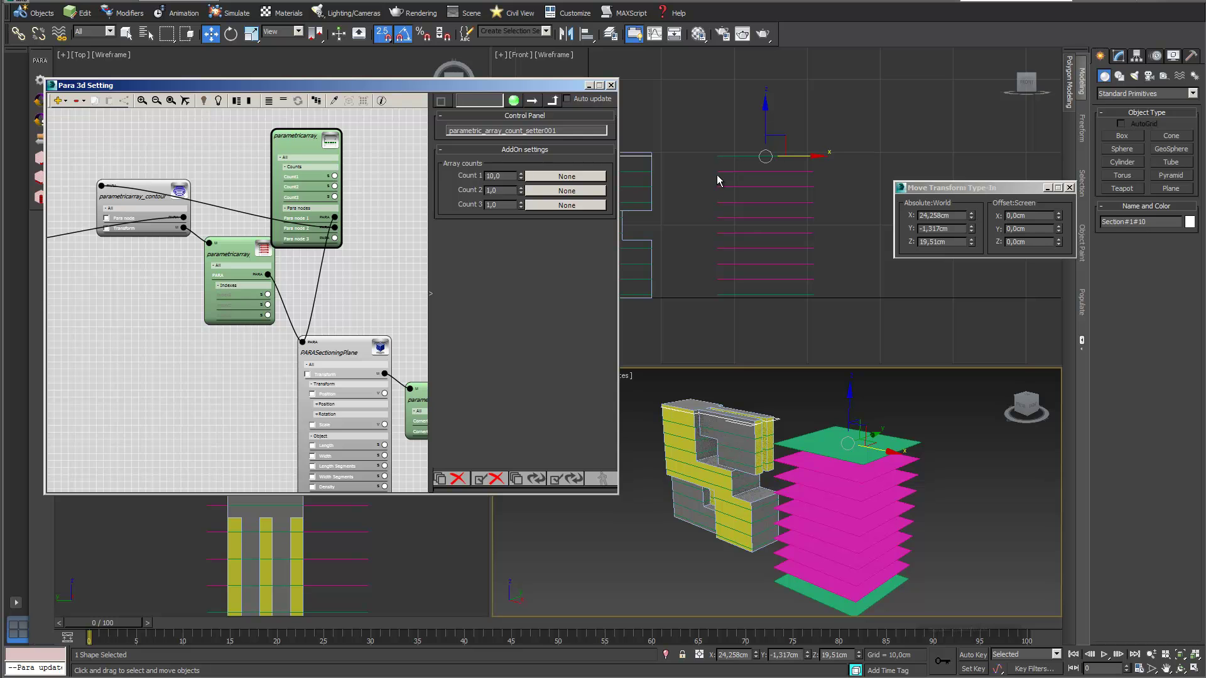
left_click(352, 343)
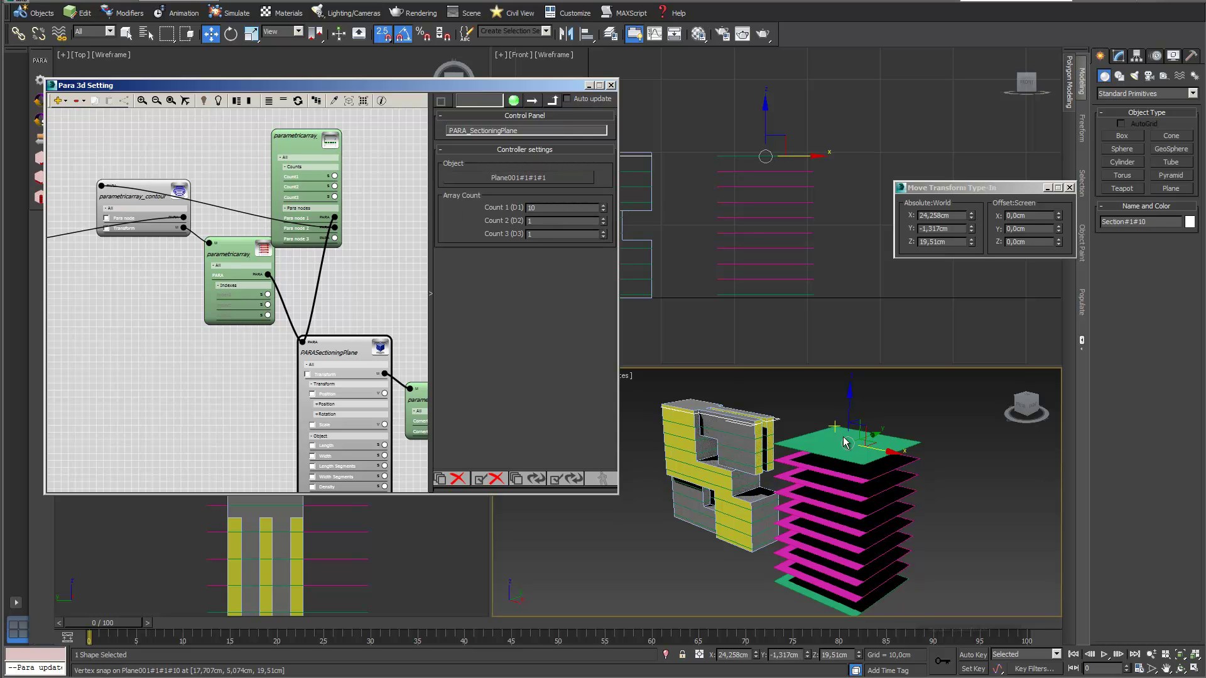
- Check the contour node's array count, then set the Array size node's Count 1 to 20 and update it
left_click(148, 186)
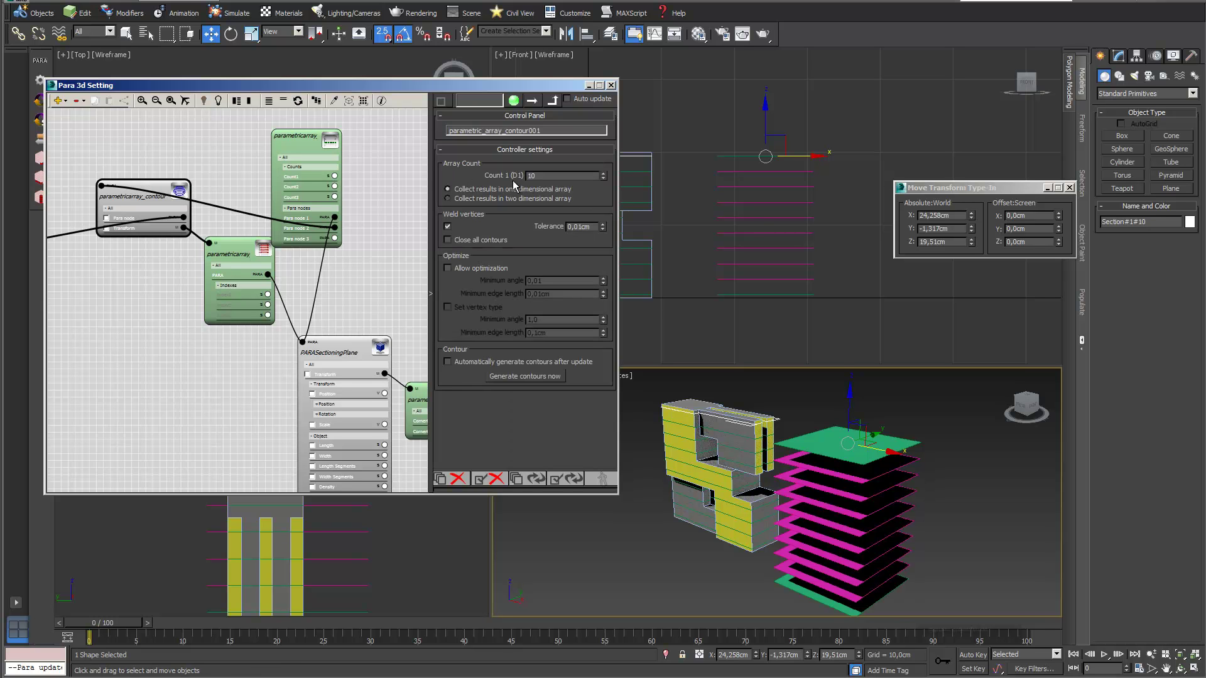
middle_click_drag(809, 474, 825, 462)
left_click(301, 140)
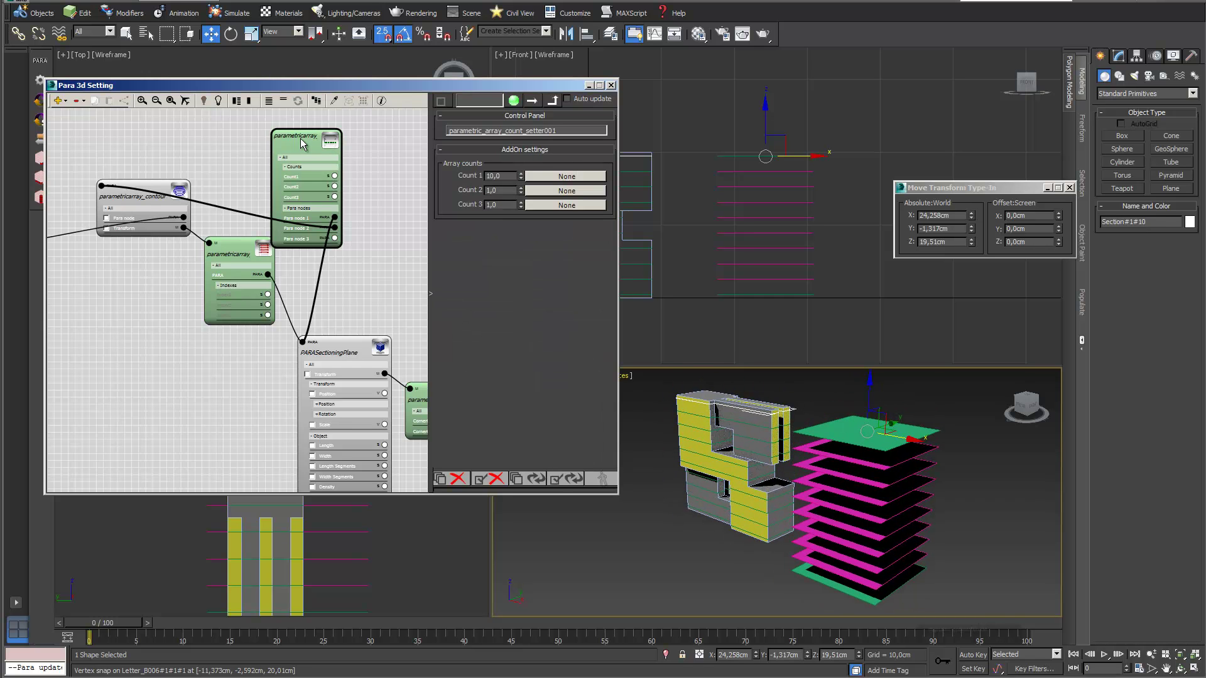
left_click_drag(491, 176, 478, 177)
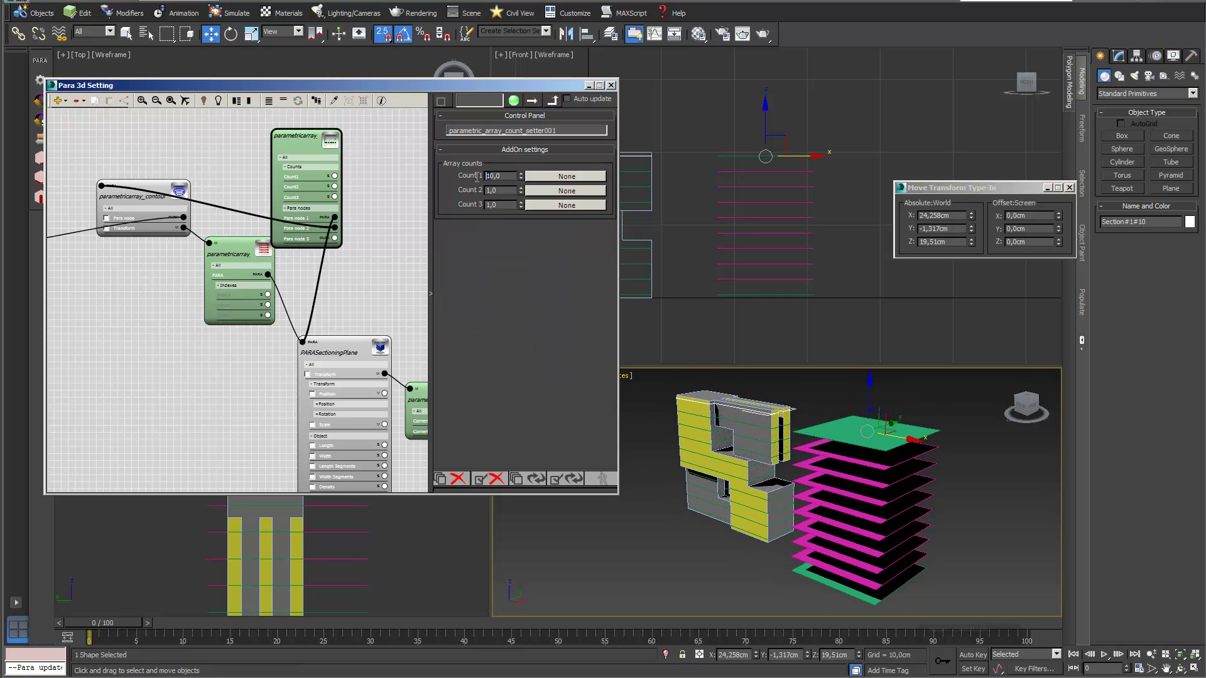
type("2")
left_click(540, 480)
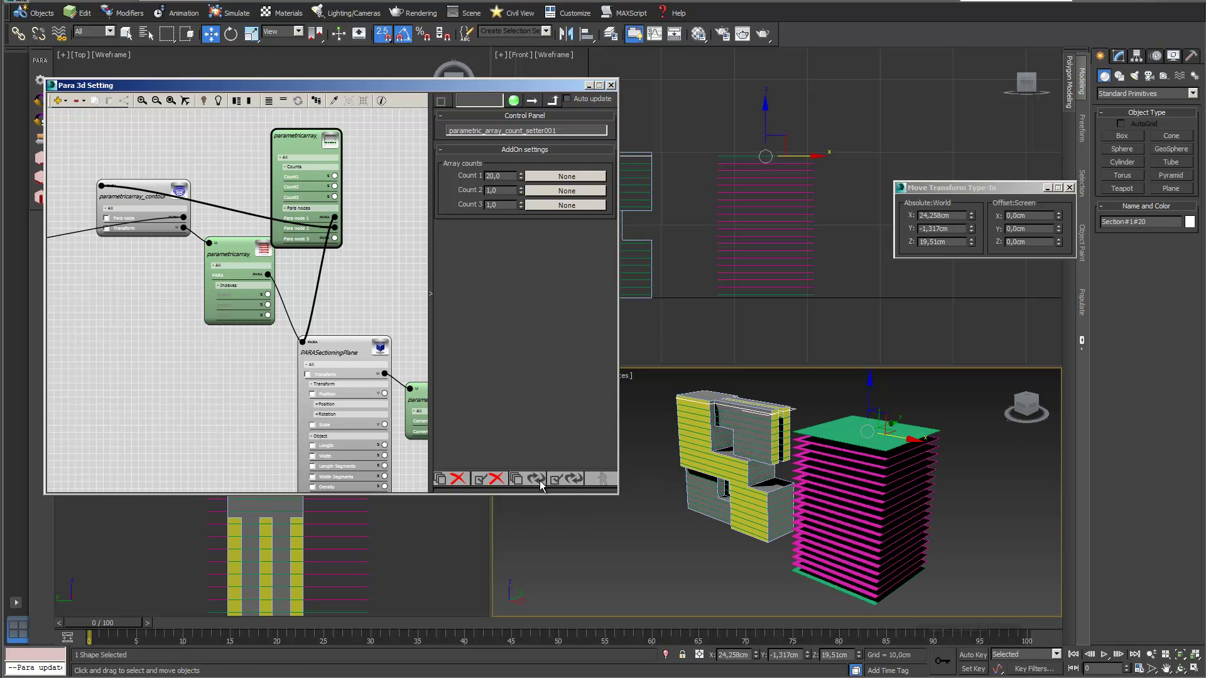
mouse_move(865, 493)
middle_mouse_down()
mouse_move(831, 481)
mouse_move(872, 481)
mouse_move(878, 496)
middle_mouse_up()
scroll(857, 483, "up", 2)
scroll(857, 483, "down", 2)
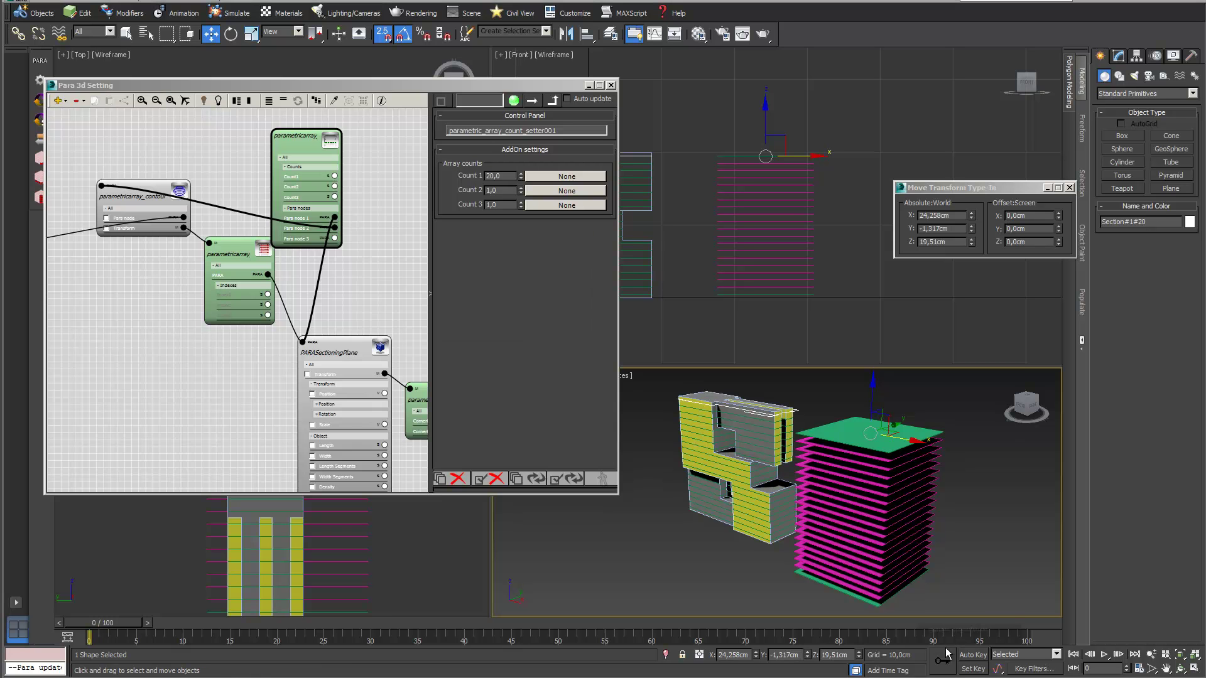
- Rotate the topmost section plane freehand to about 40° X, 8° Y and -21° Z, and update PARASectioningPlane
middle_click_drag(407, 293, 261, 197)
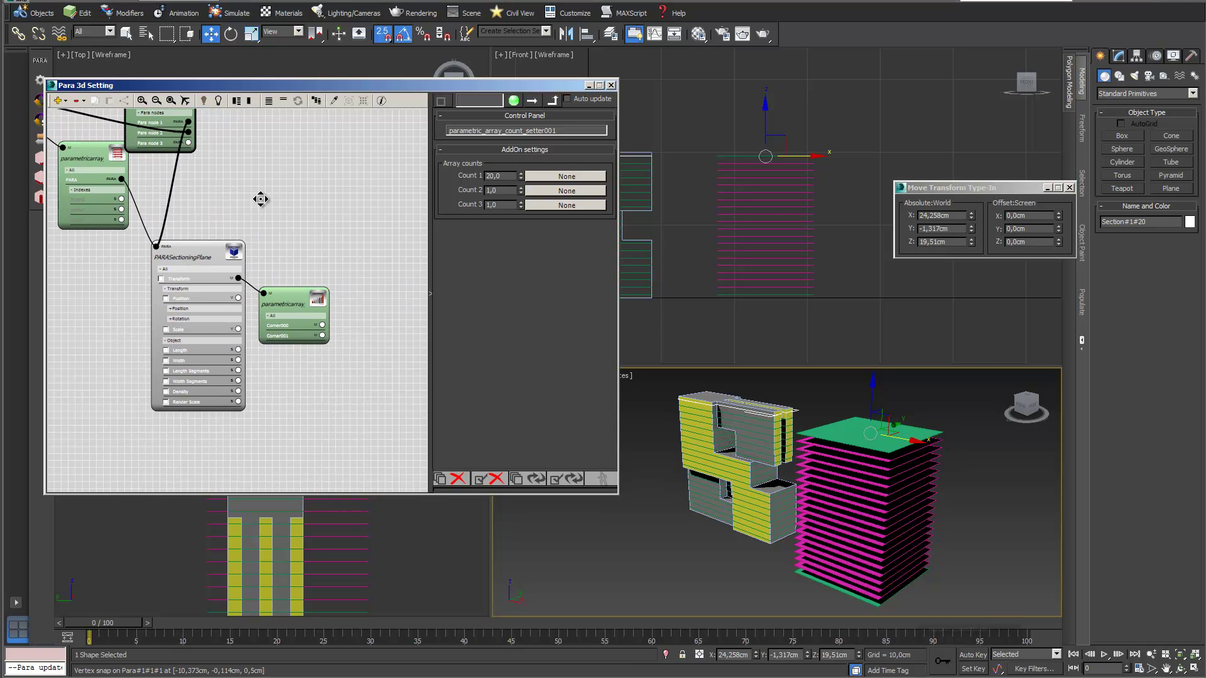
left_click_drag(505, 86, 493, 239)
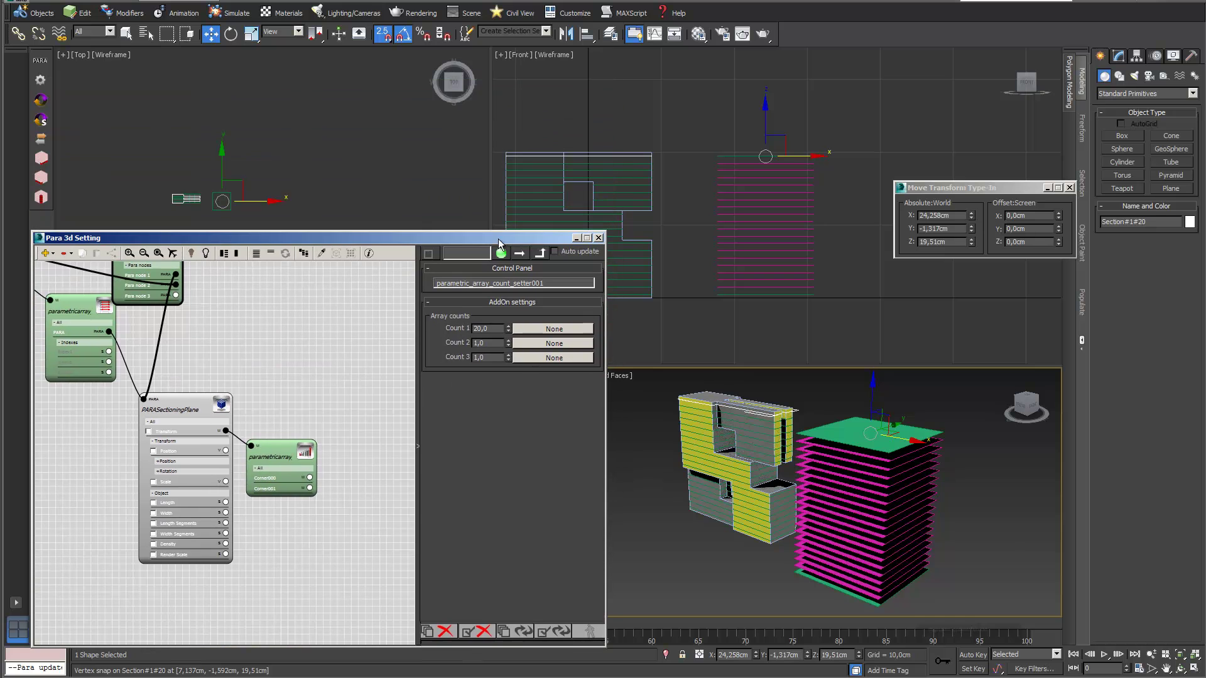
left_click(748, 157)
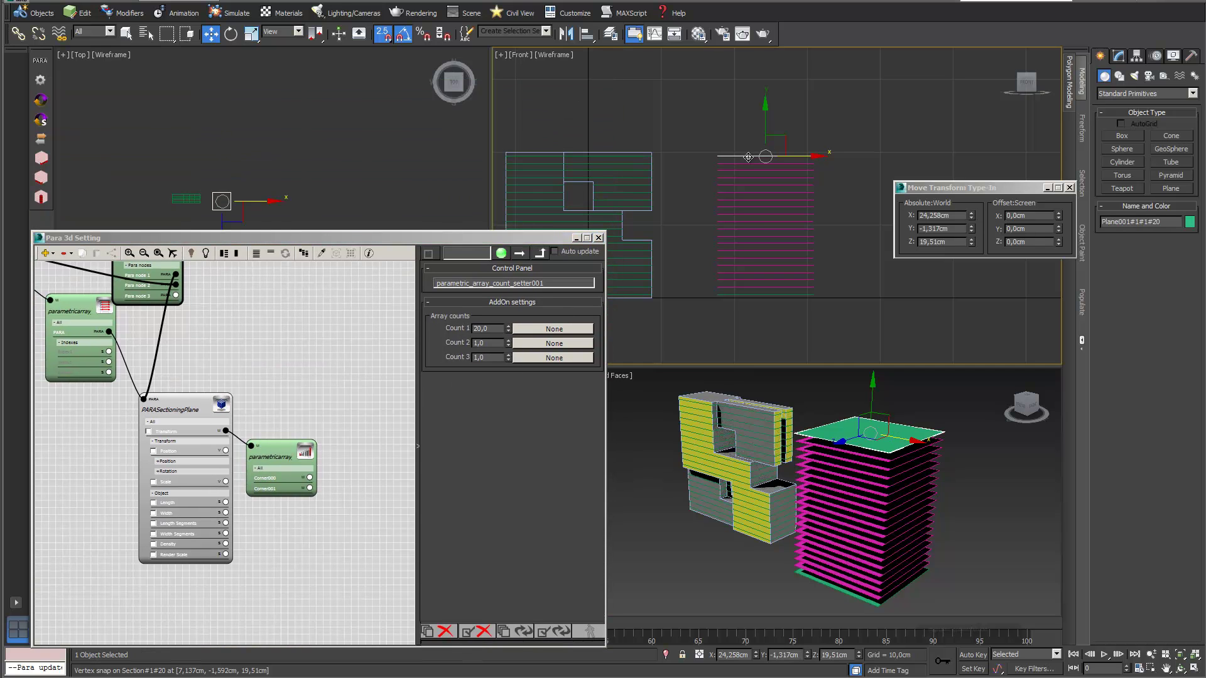
left_click(230, 34)
left_click_drag(748, 141, 716, 233)
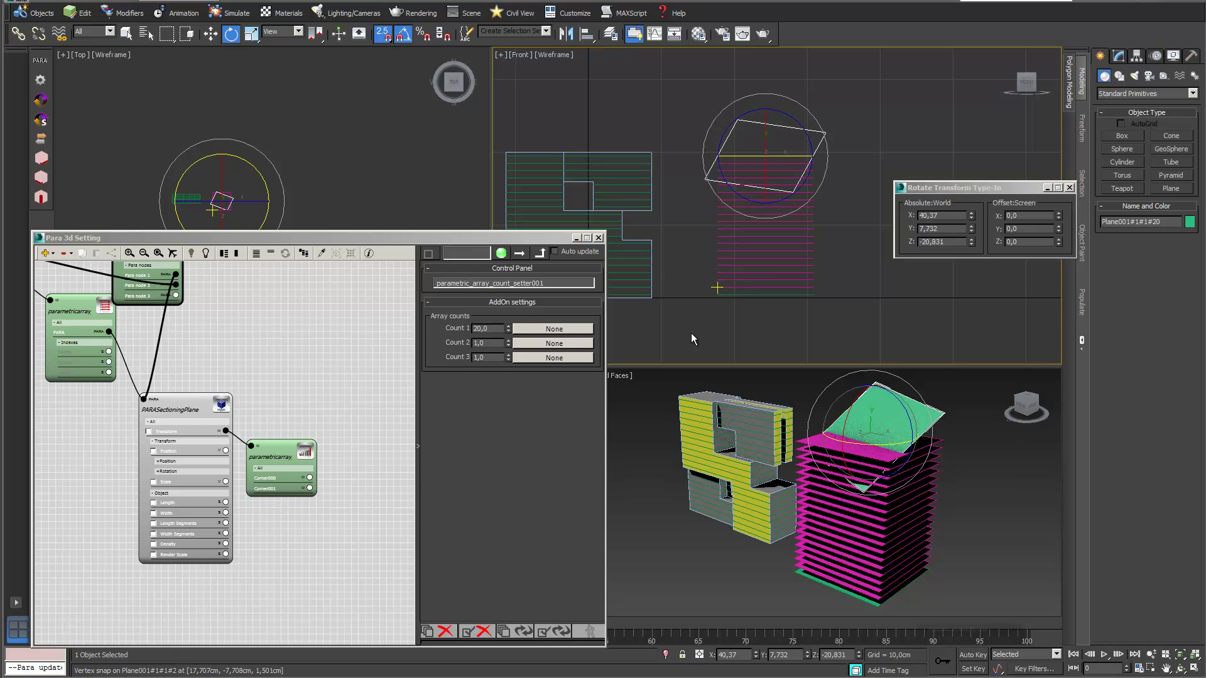
left_click(188, 405)
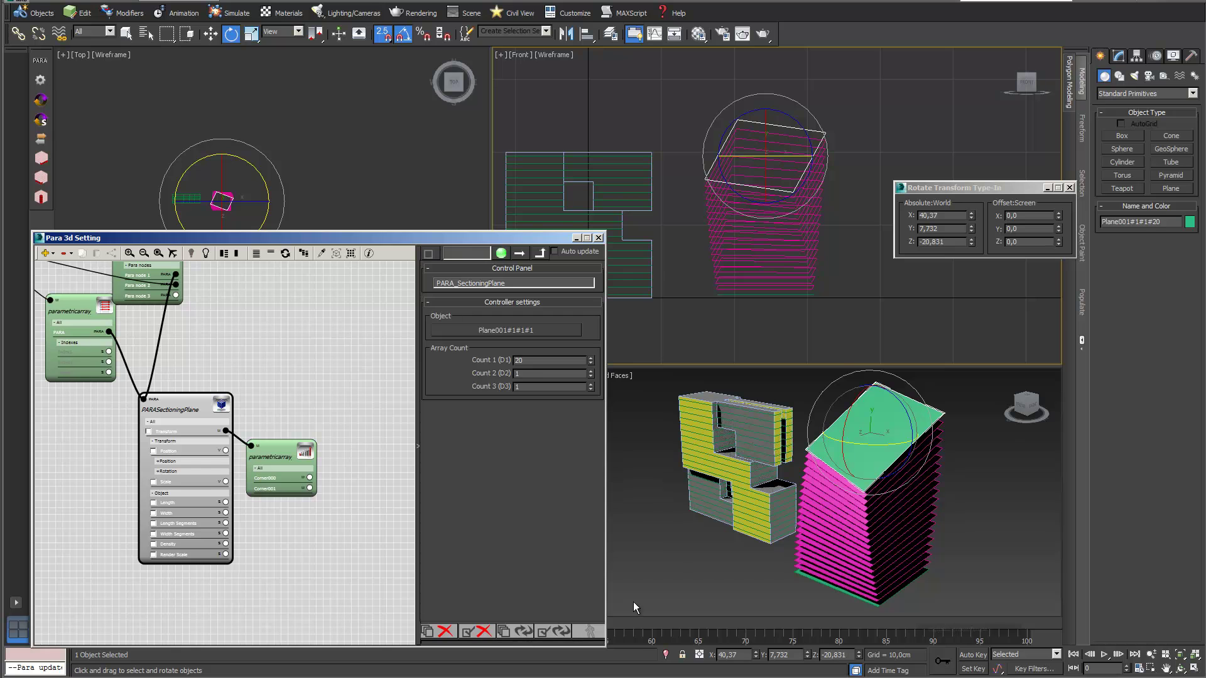
- Regenerate the contours from the parametric array contour node and inspect the tilted slices on the building model
left_click_drag(535, 238, 655, 236)
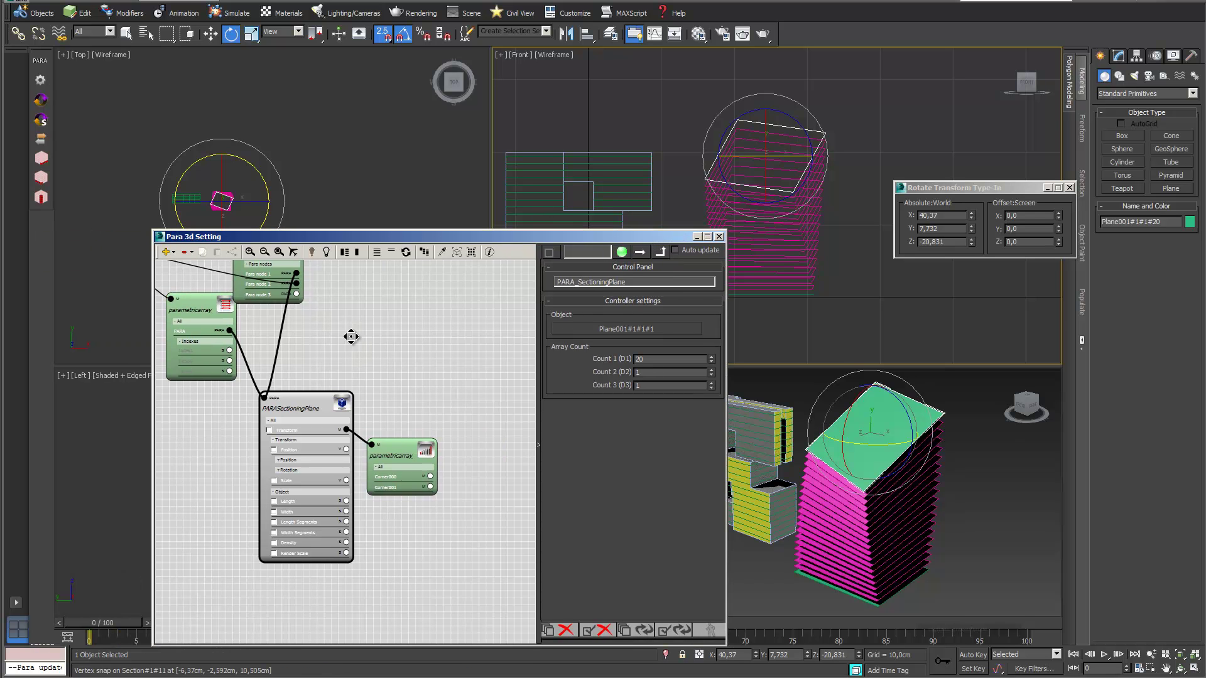
scroll(350, 337, "down", 1)
middle_click_drag(350, 336, 492, 377)
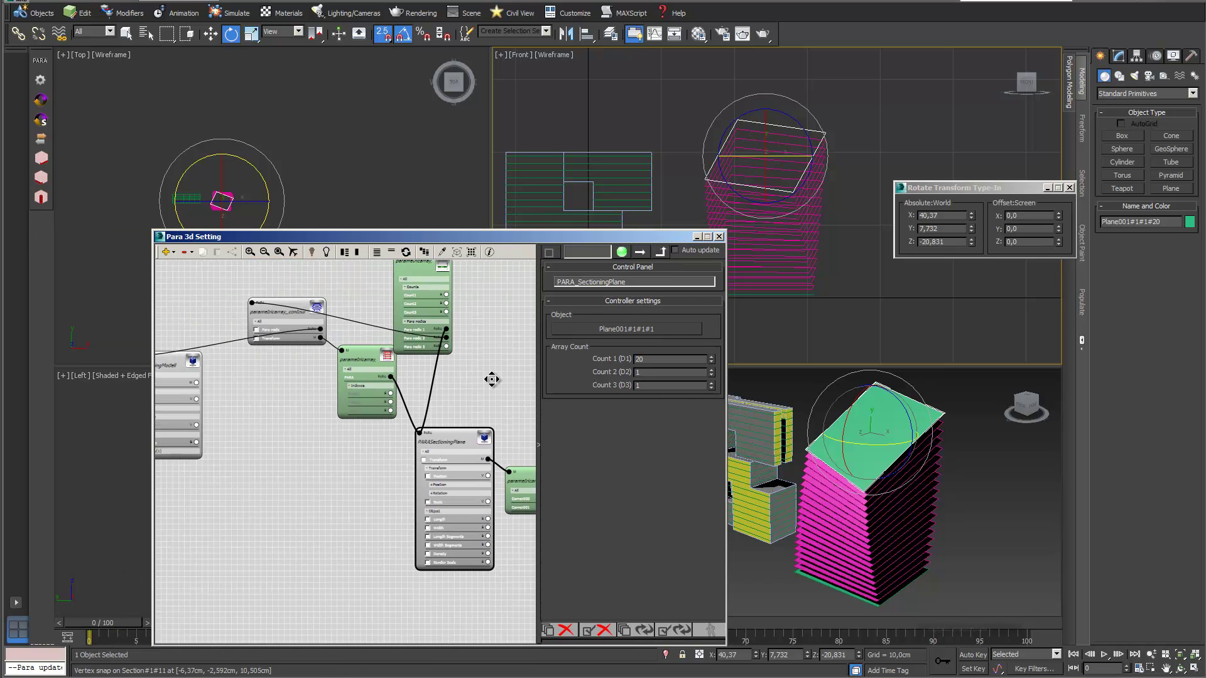
left_click(279, 308)
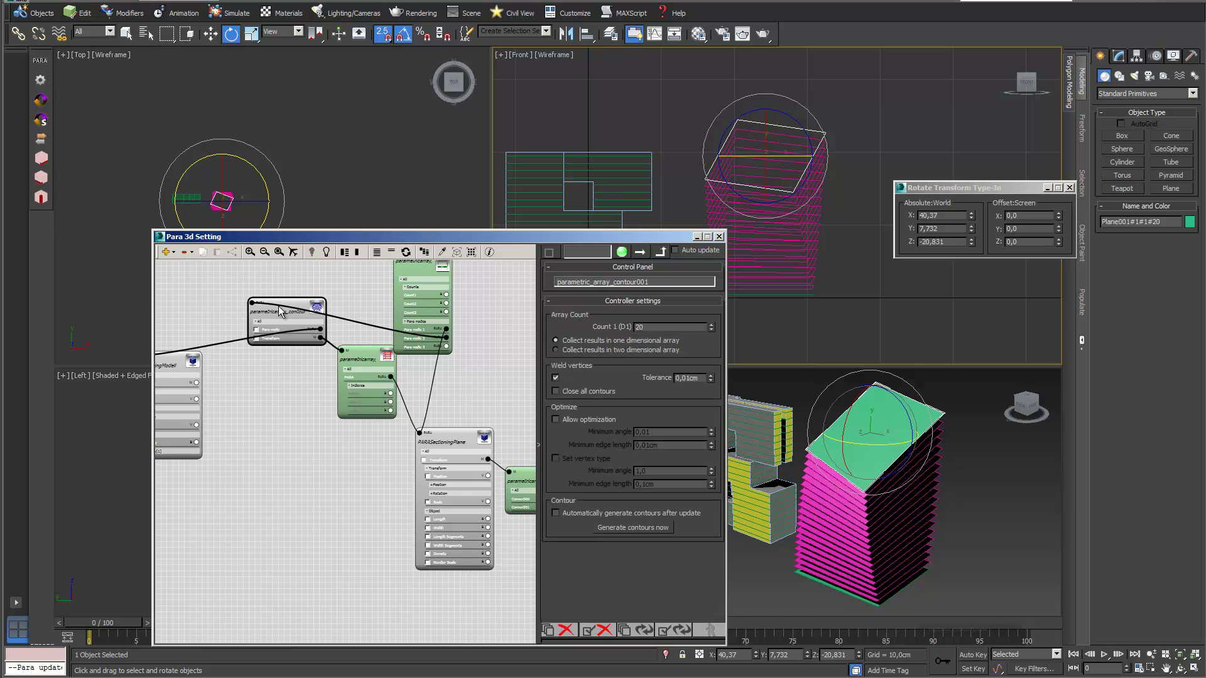
left_click(648, 527)
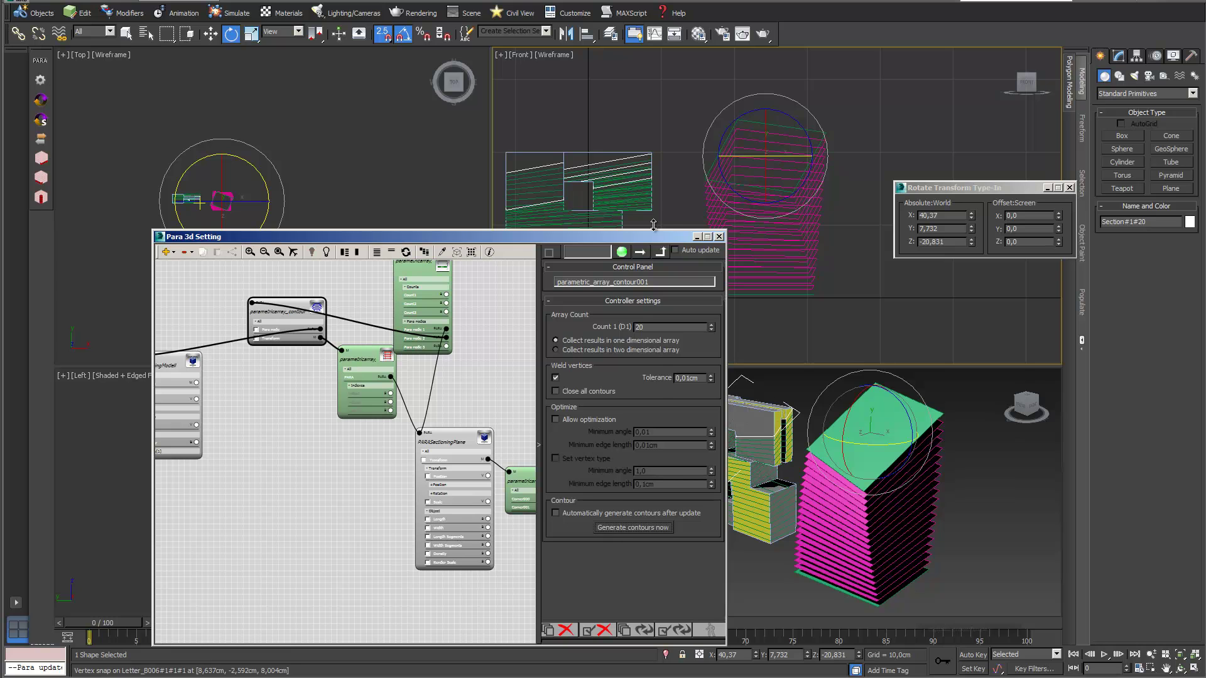
left_click_drag(673, 237, 531, 281)
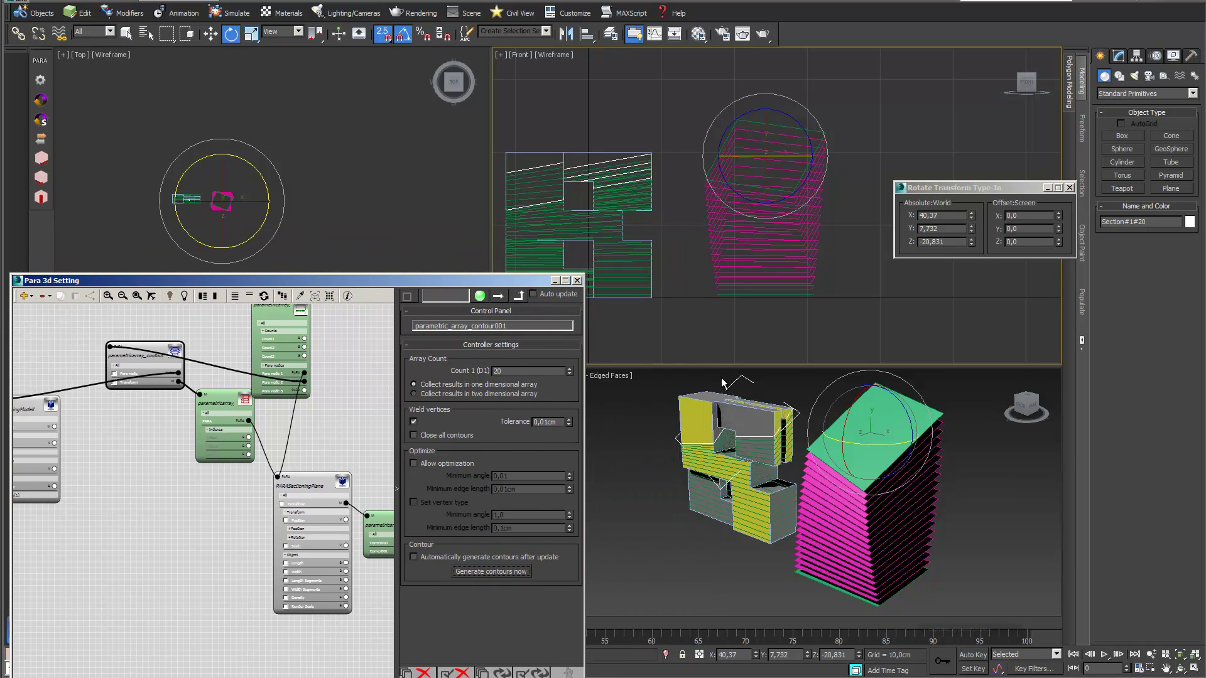
left_click(1181, 669)
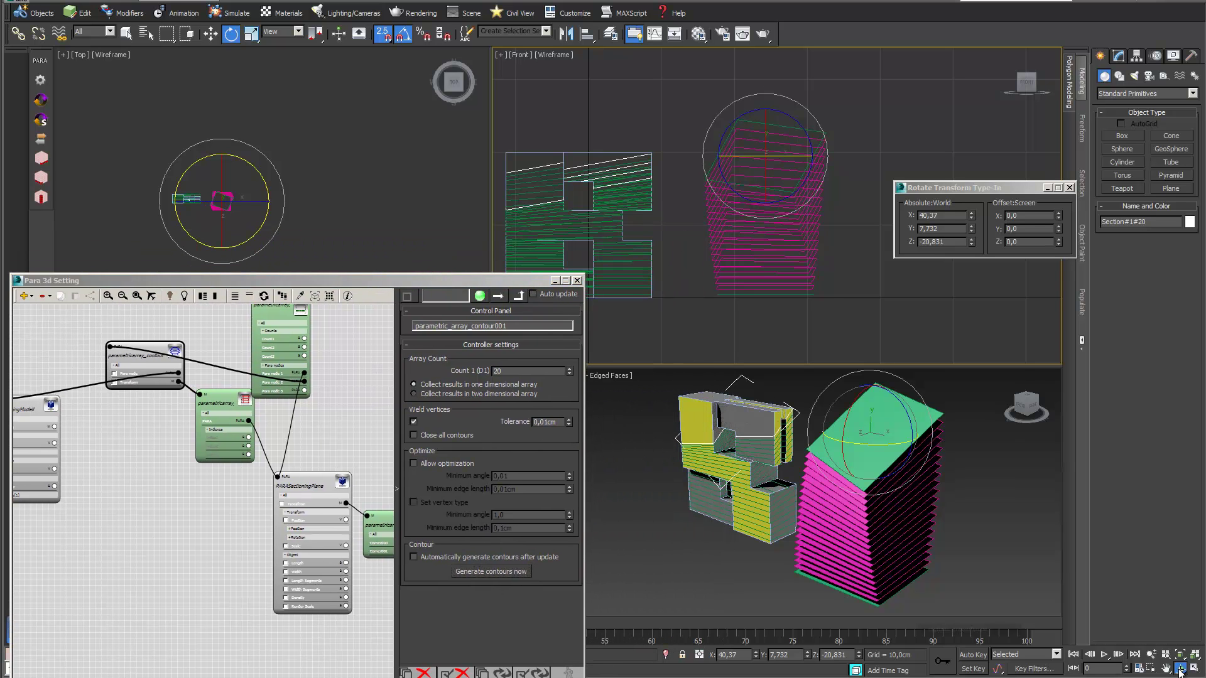
mouse_move(738, 481)
left_mouse_down()
mouse_move(850, 488)
mouse_move(744, 470)
left_mouse_up()
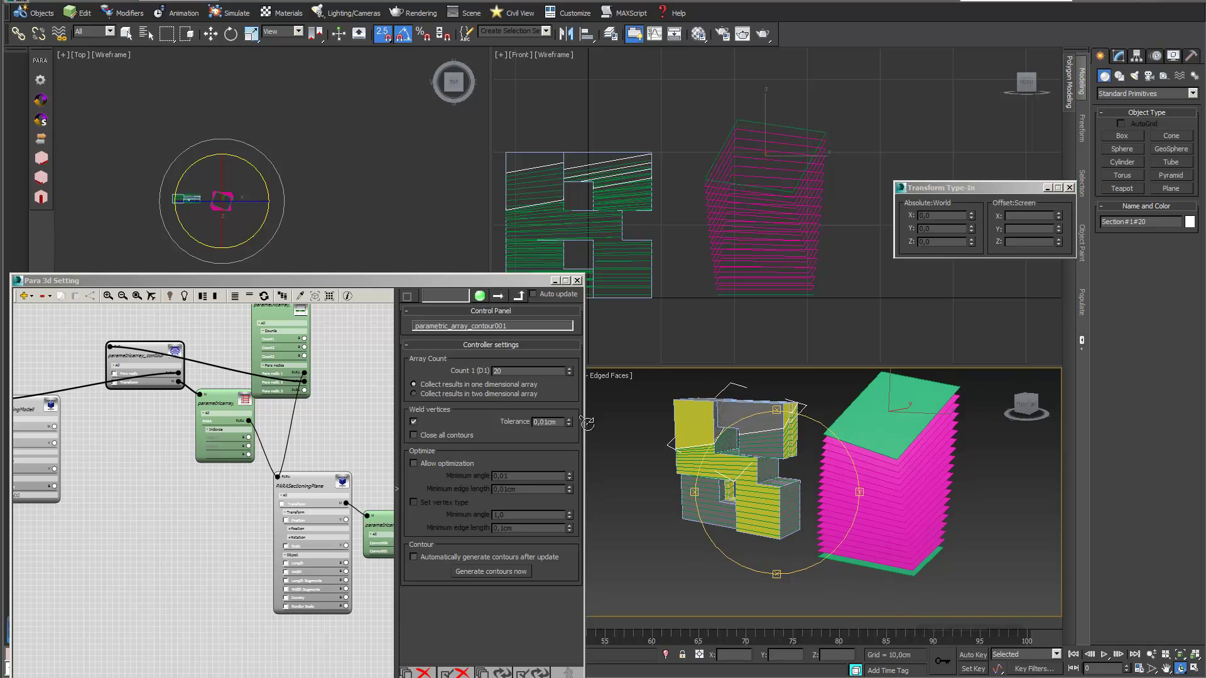
- Move all 20 section planes along X in the Top view onto the building model and regenerate the contours
left_click_drag(358, 285, 423, 352)
right_click(282, 102)
key("z")
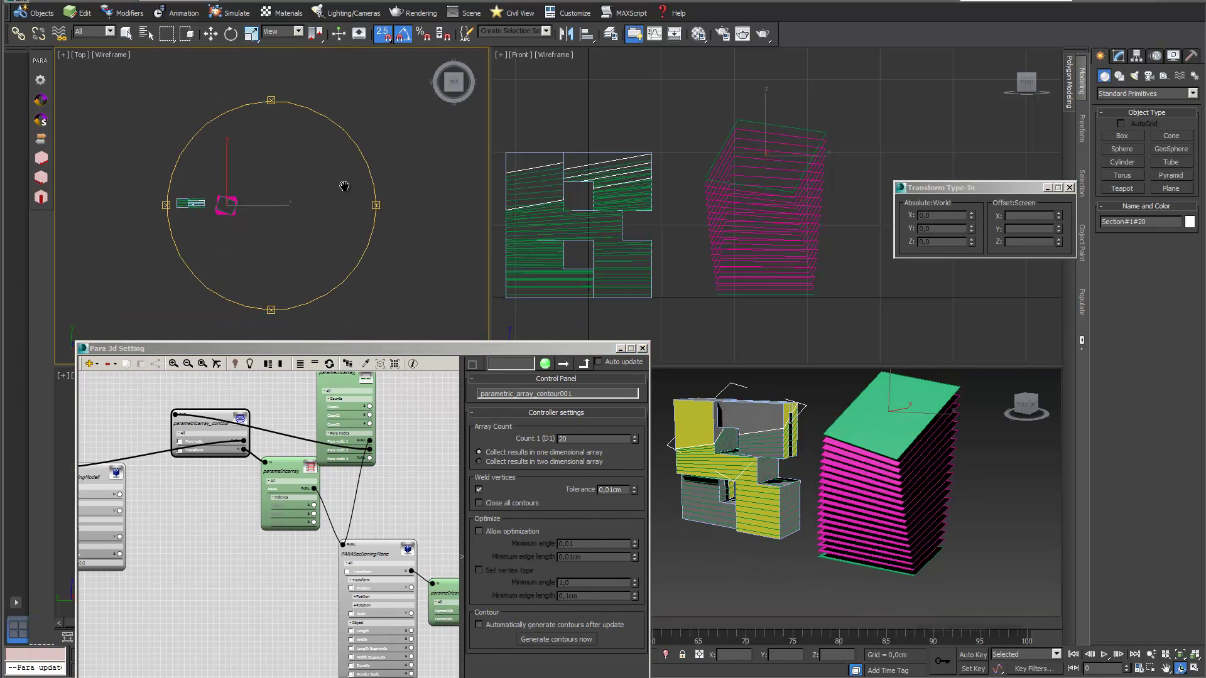
left_click(271, 99)
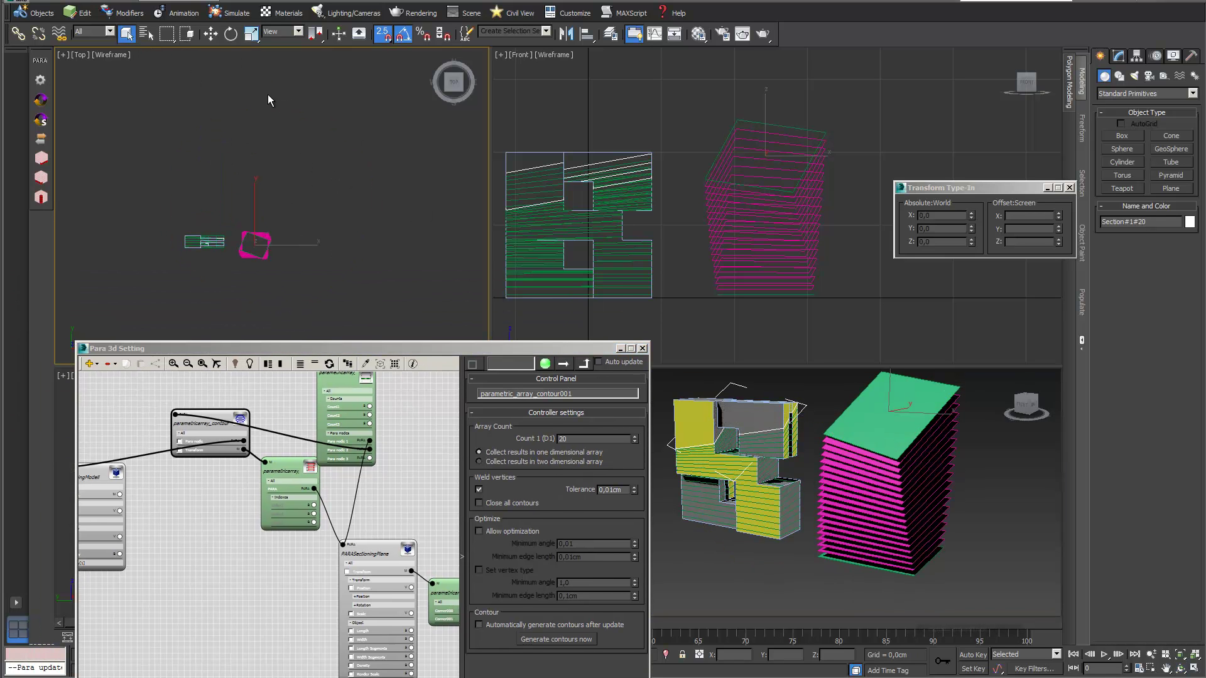
left_click_drag(327, 182, 290, 276)
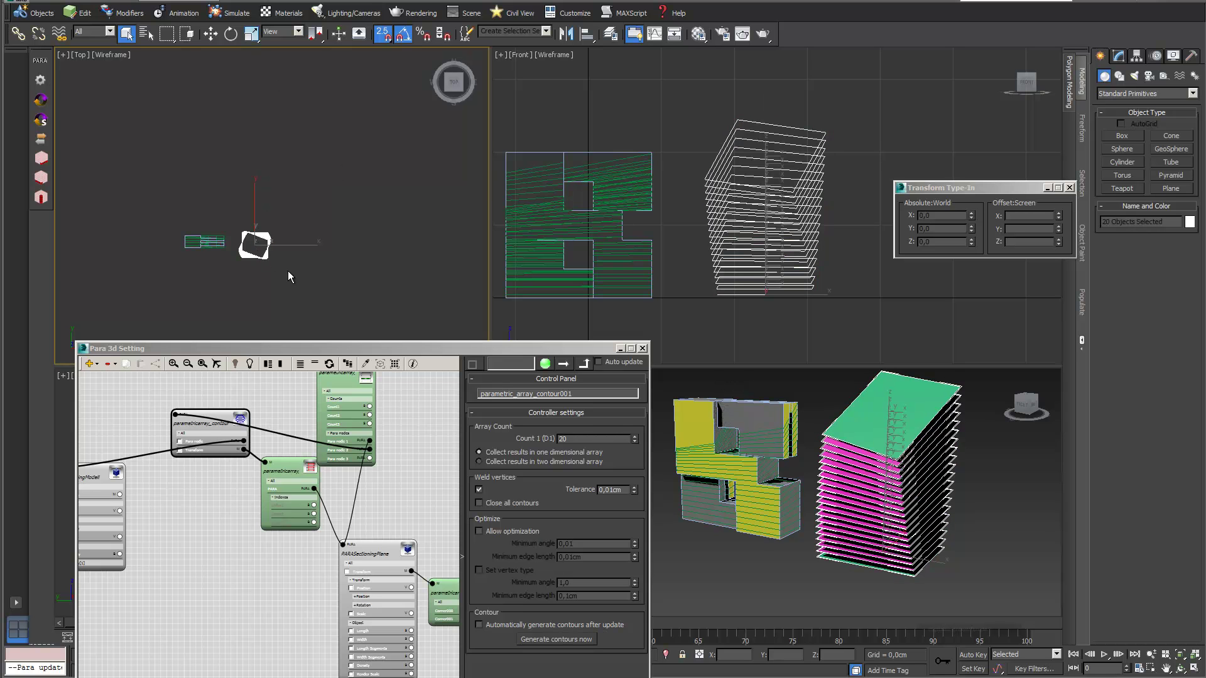
left_click(211, 33)
left_click_drag(265, 234, 213, 245)
left_click(496, 645)
left_click(546, 642)
right_click(835, 560)
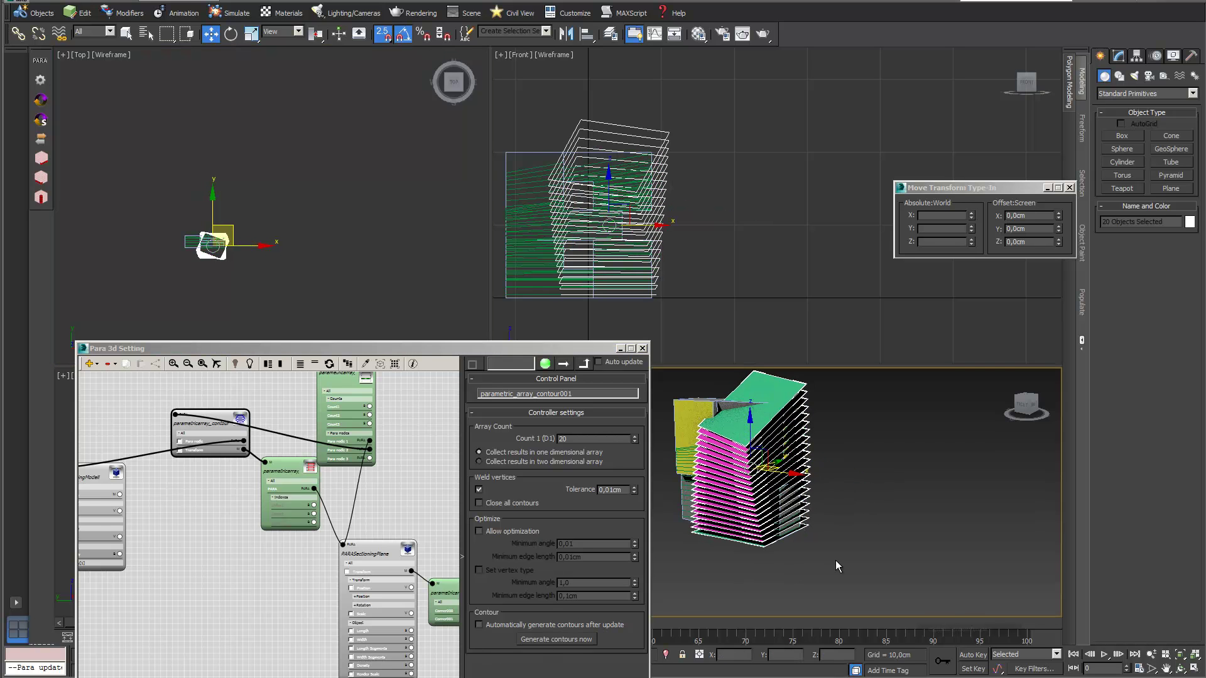
left_click(563, 639)
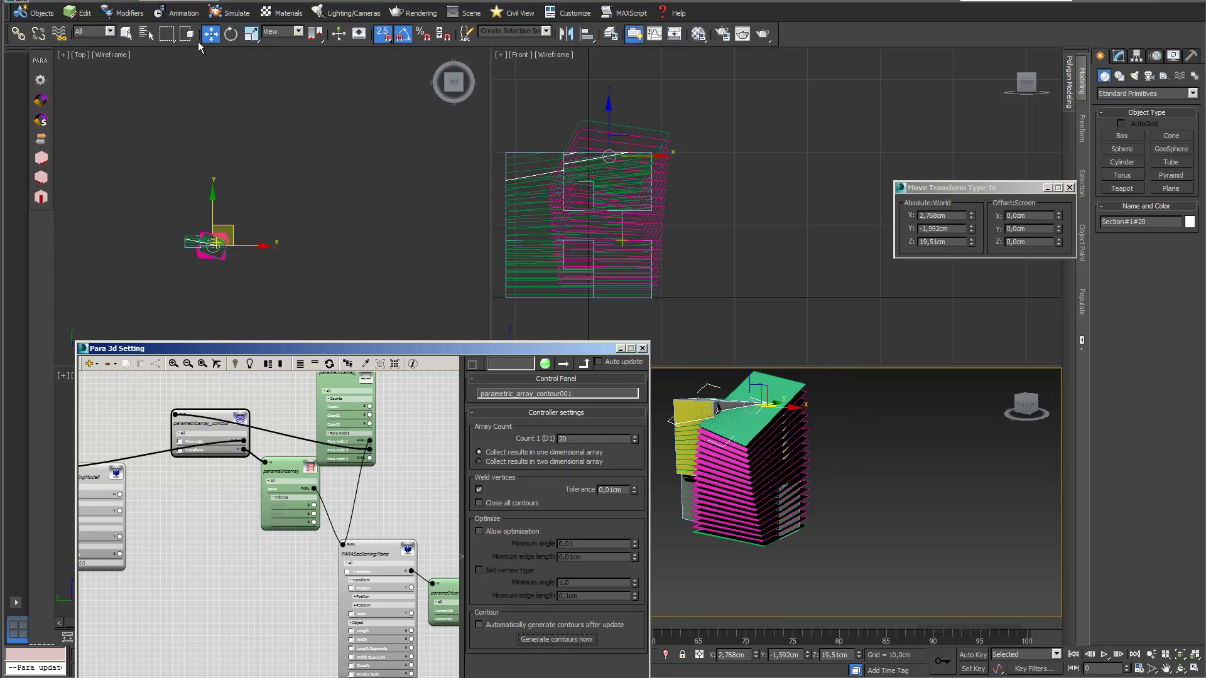
- Turn off snapping and try moving the top contour about 35 cm along X away from the building, undoing the move
left_click(383, 33)
left_click_drag(237, 249, 313, 249)
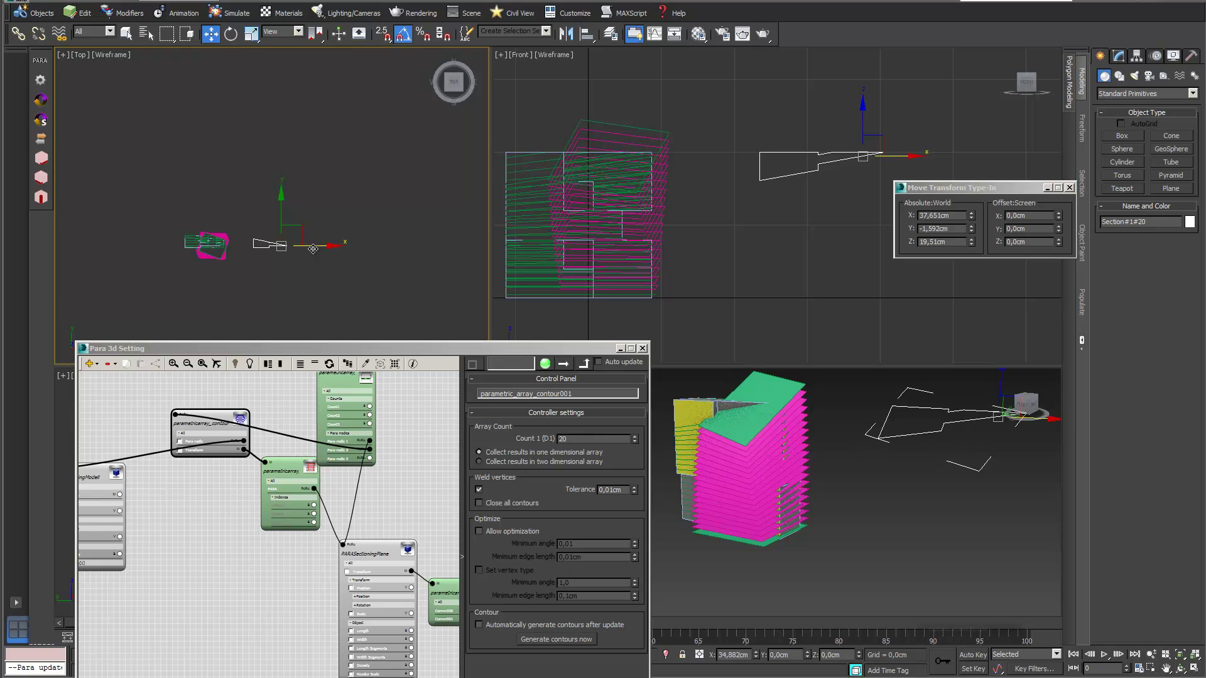
key("ctrl+z")
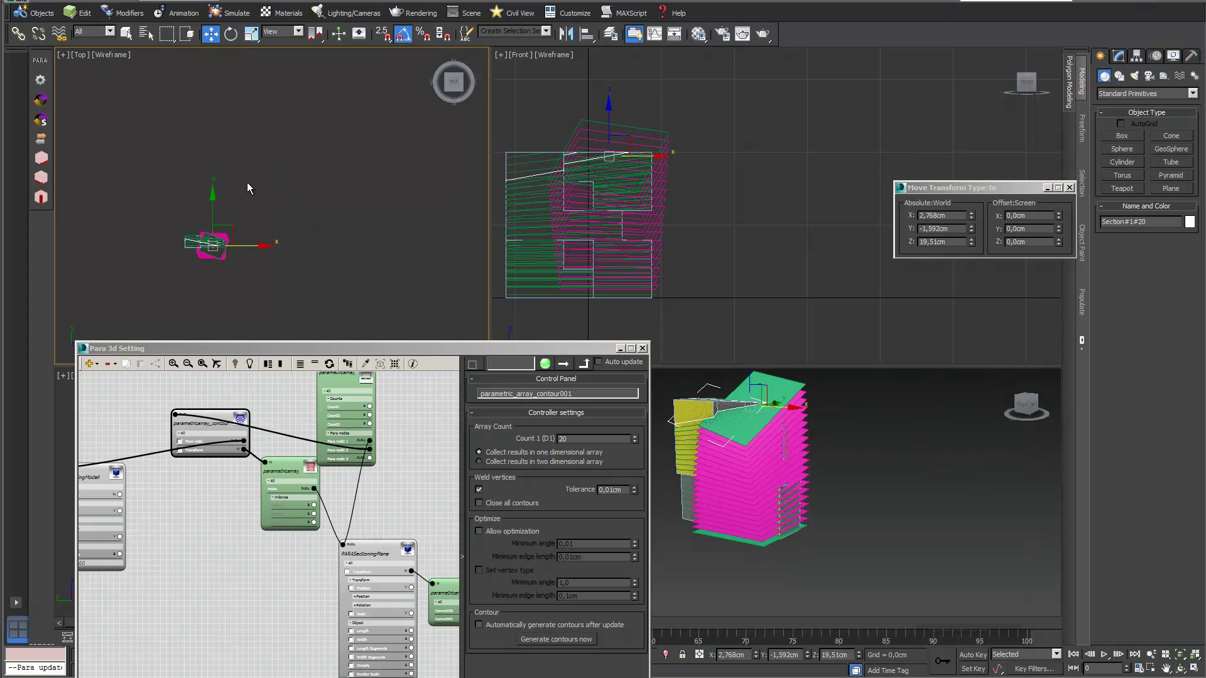
- Select all 20 section planes in the Top view and move them along X clear of the building model
scroll(279, 182, "up", 3)
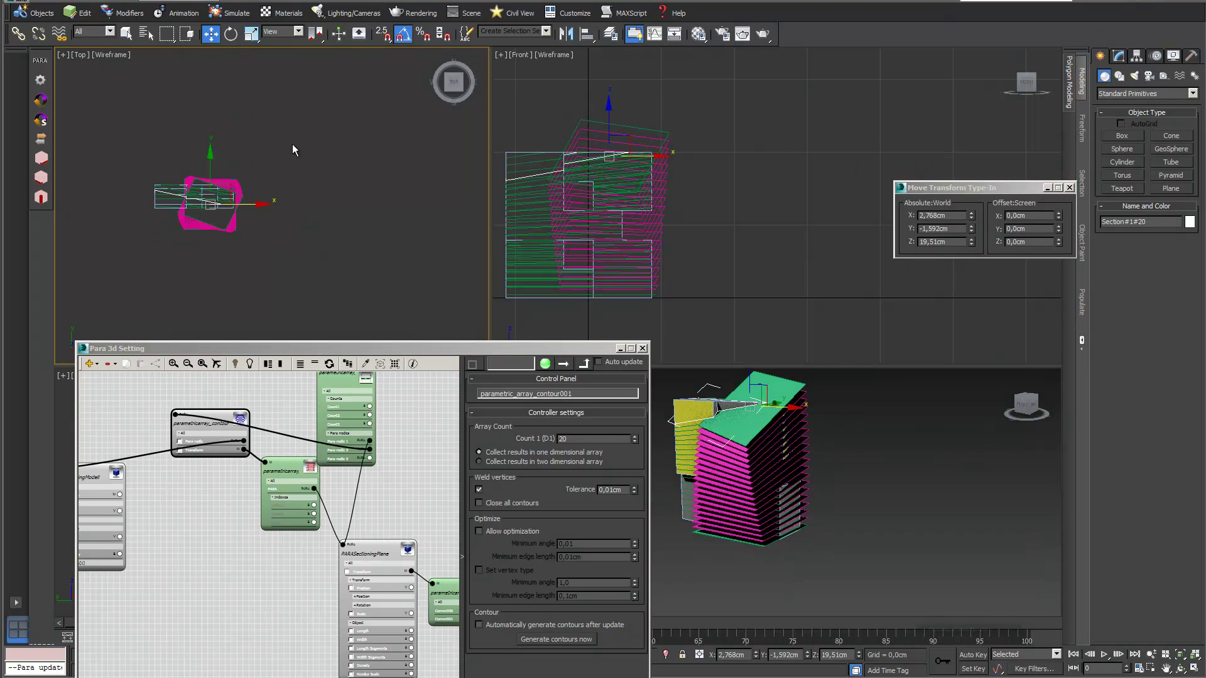
left_click_drag(277, 143, 340, 211)
key("ctrl+z")
middle_click_drag(328, 164, 331, 66)
scroll(331, 67, "up", 2)
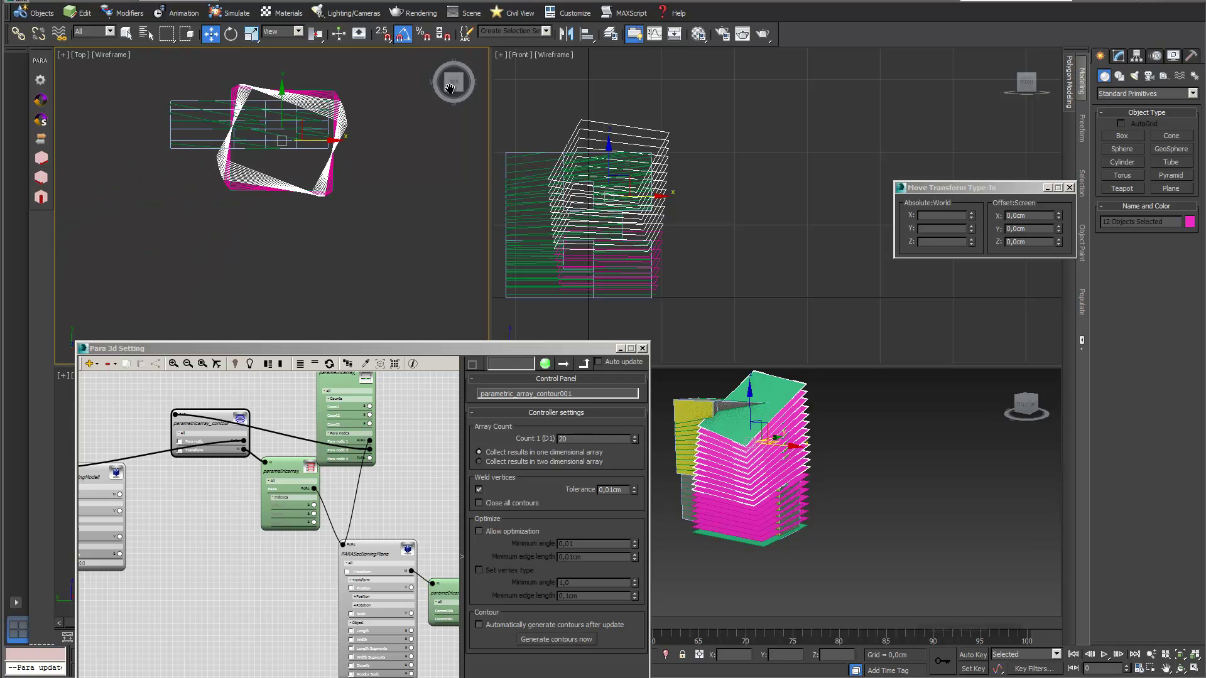
left_click_drag(314, 192, 207, 163)
left_click_drag(316, 141, 434, 141)
scroll(766, 494, "up", 4)
middle_click_drag(766, 494, 778, 518)
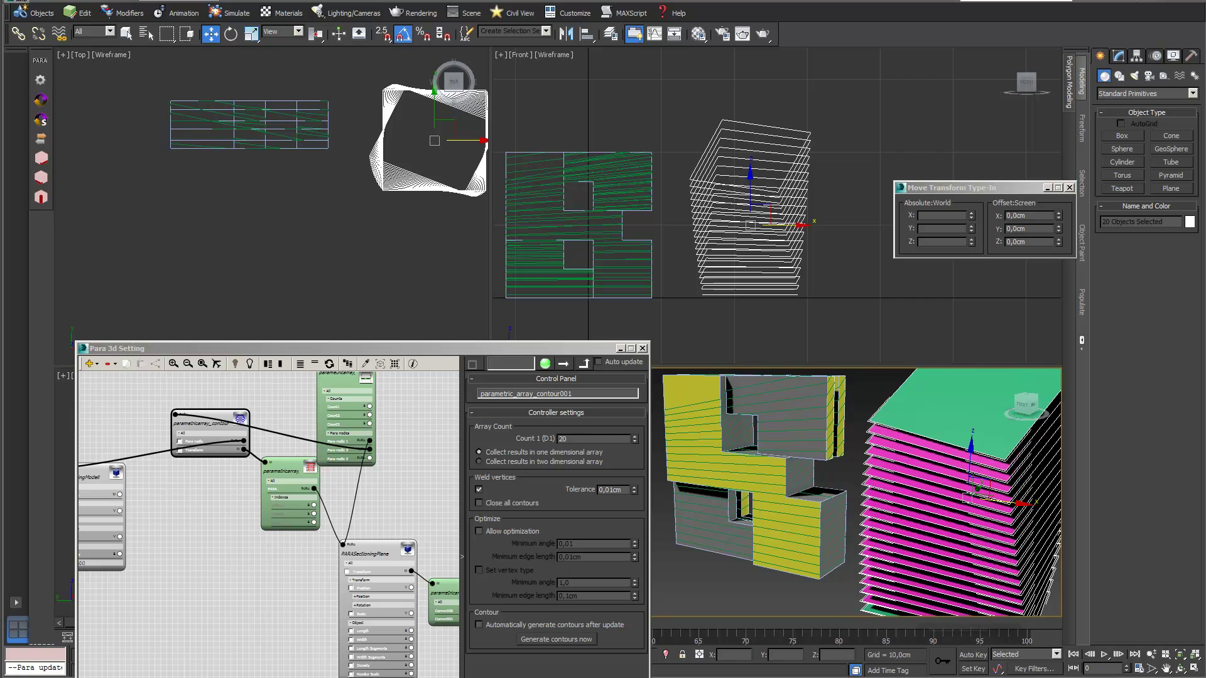
- Expand the Rotation channels of the PARASectioningPlane node and enable X, Y and Z Rotation
middle_click_drag(440, 628, 307, 557)
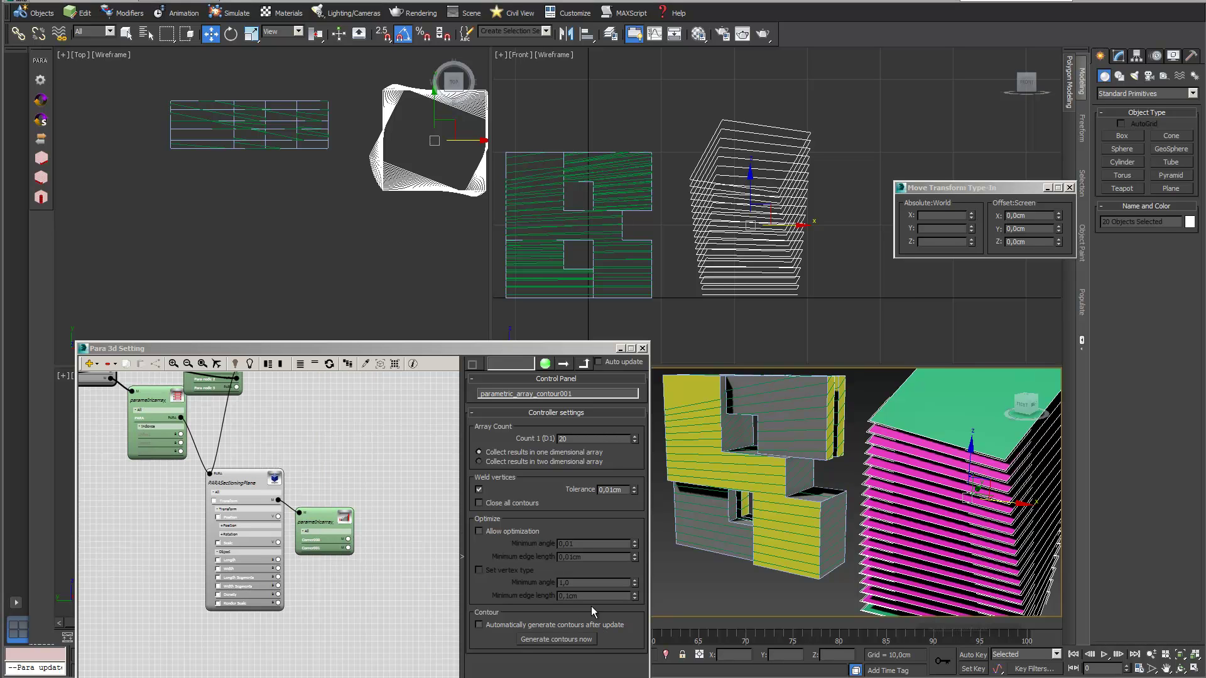
scroll(372, 483, "up", 2)
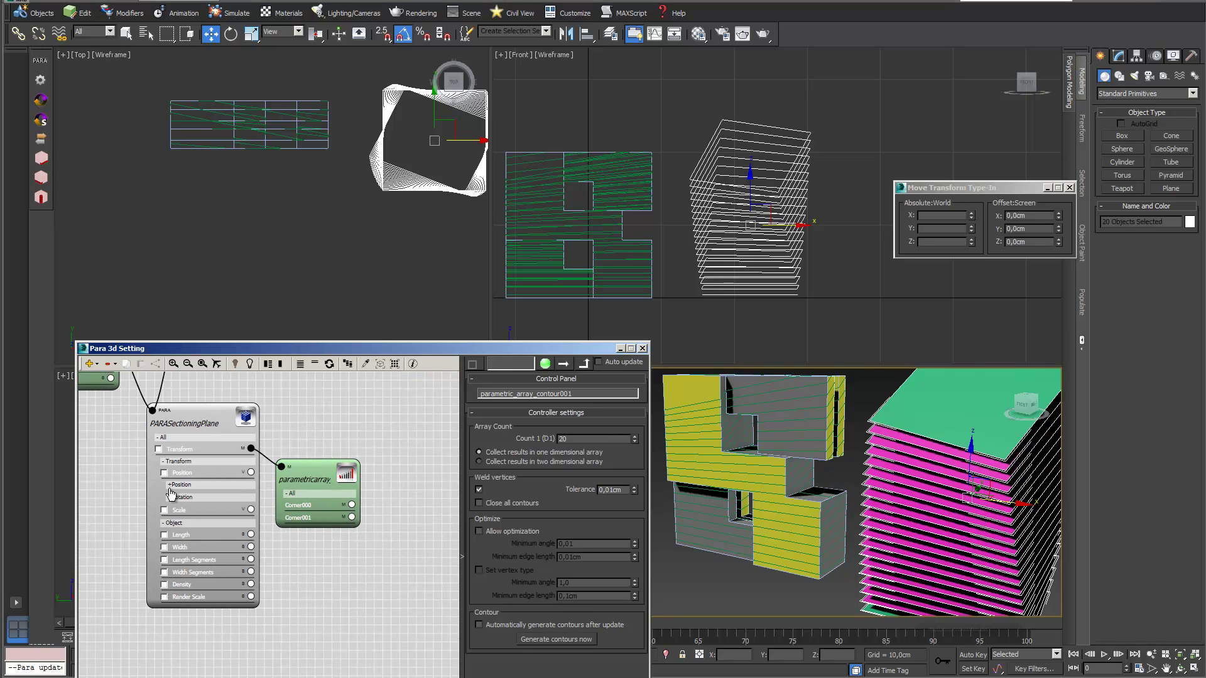
left_click(180, 499)
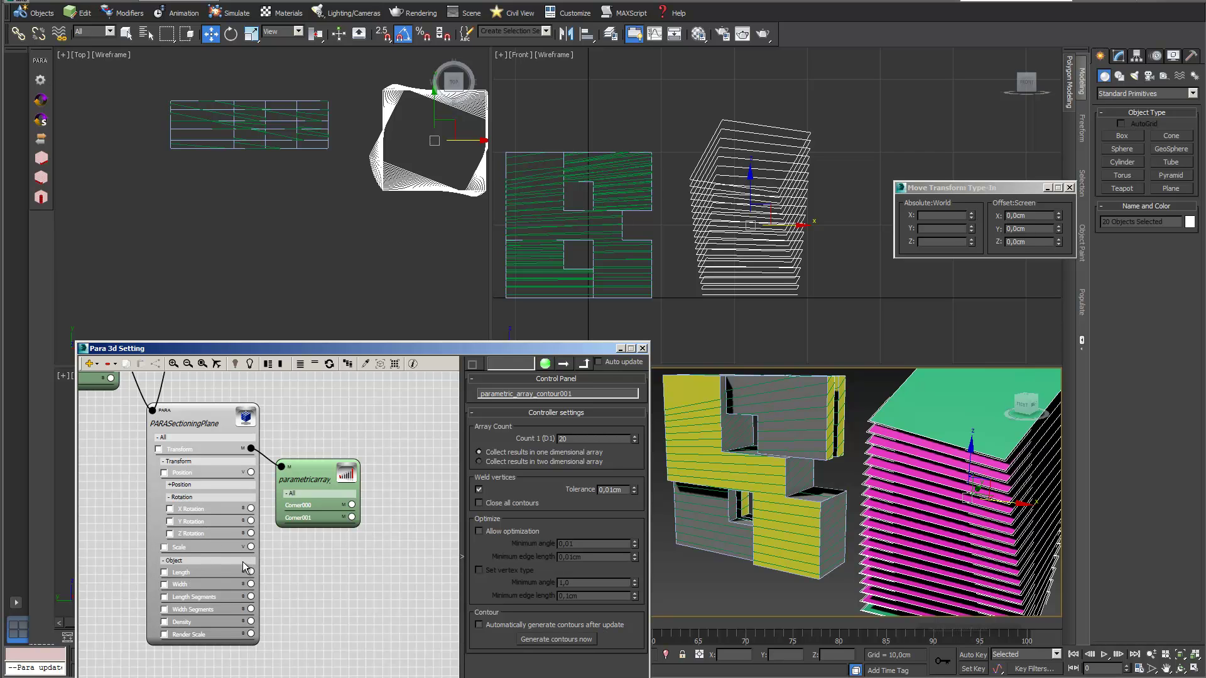
left_click(171, 514)
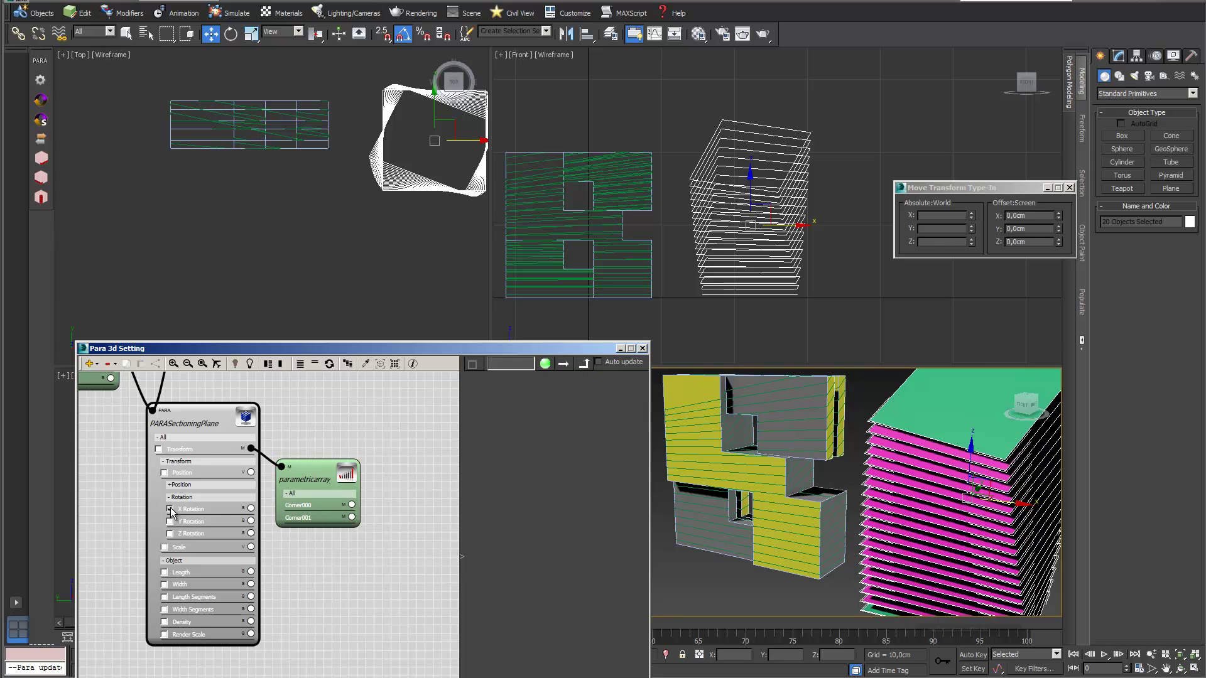
right_click(198, 498)
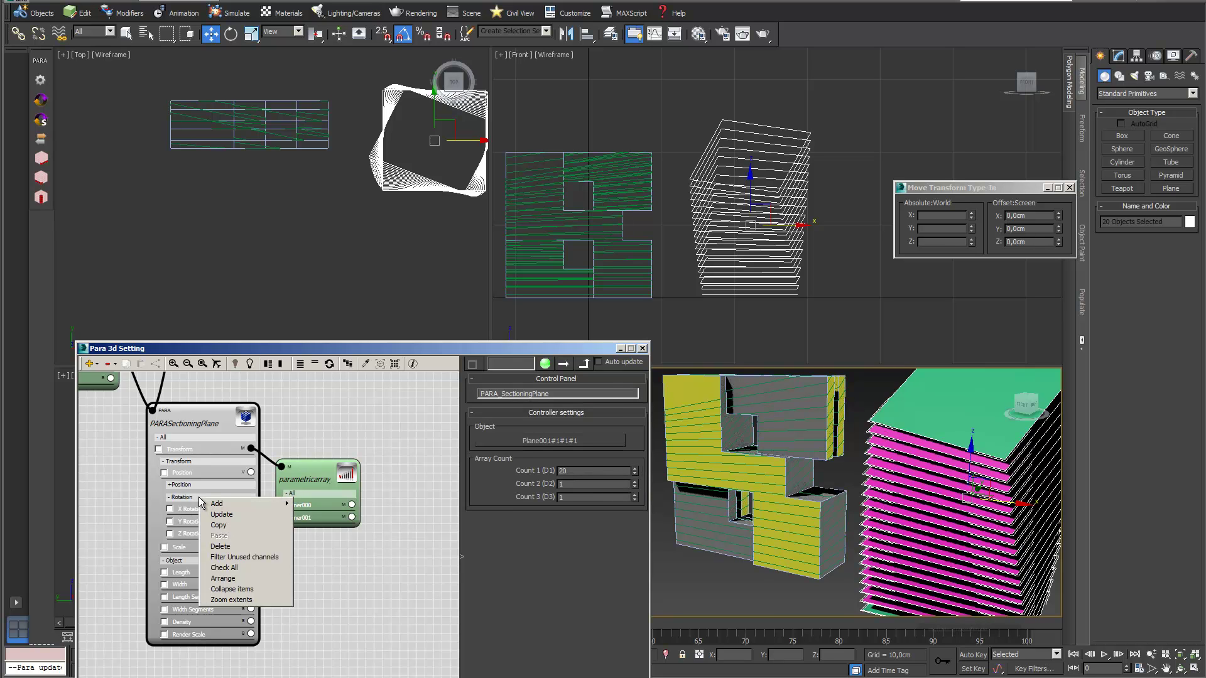
left_click(243, 569)
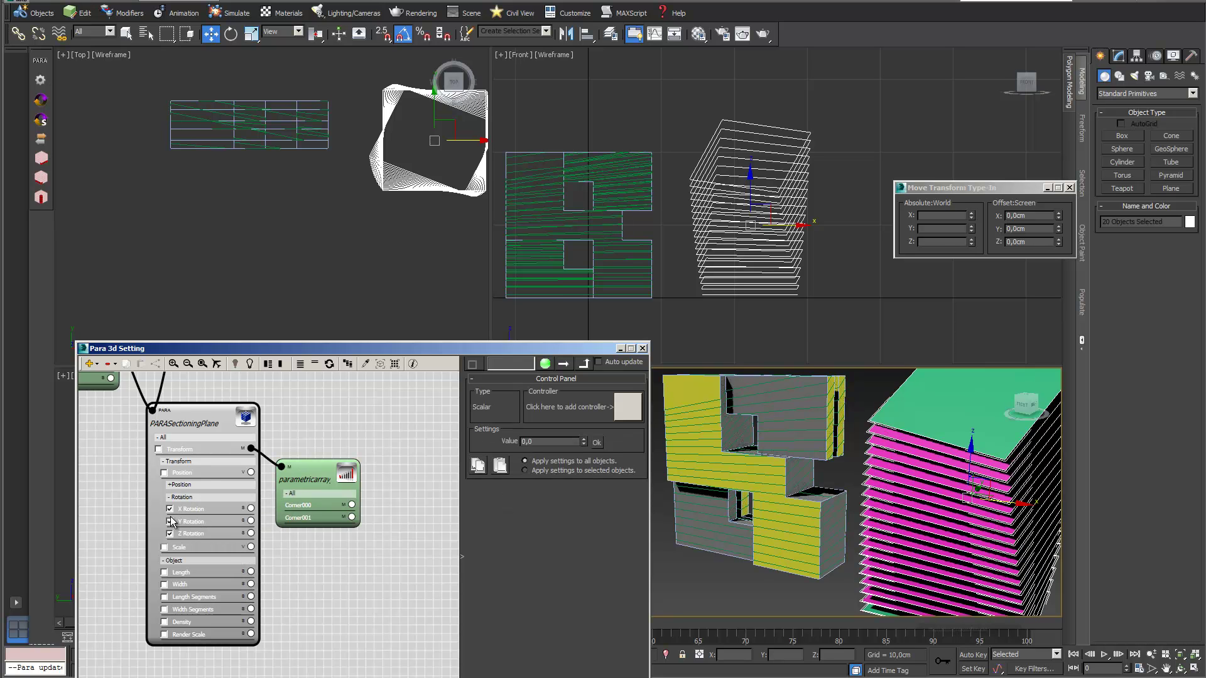
- Connect the X, Y and Z Rotation channels of the PARASectioningPlane node to a new Random Controller, applied with the Copy method
left_click_drag(250, 509, 319, 567)
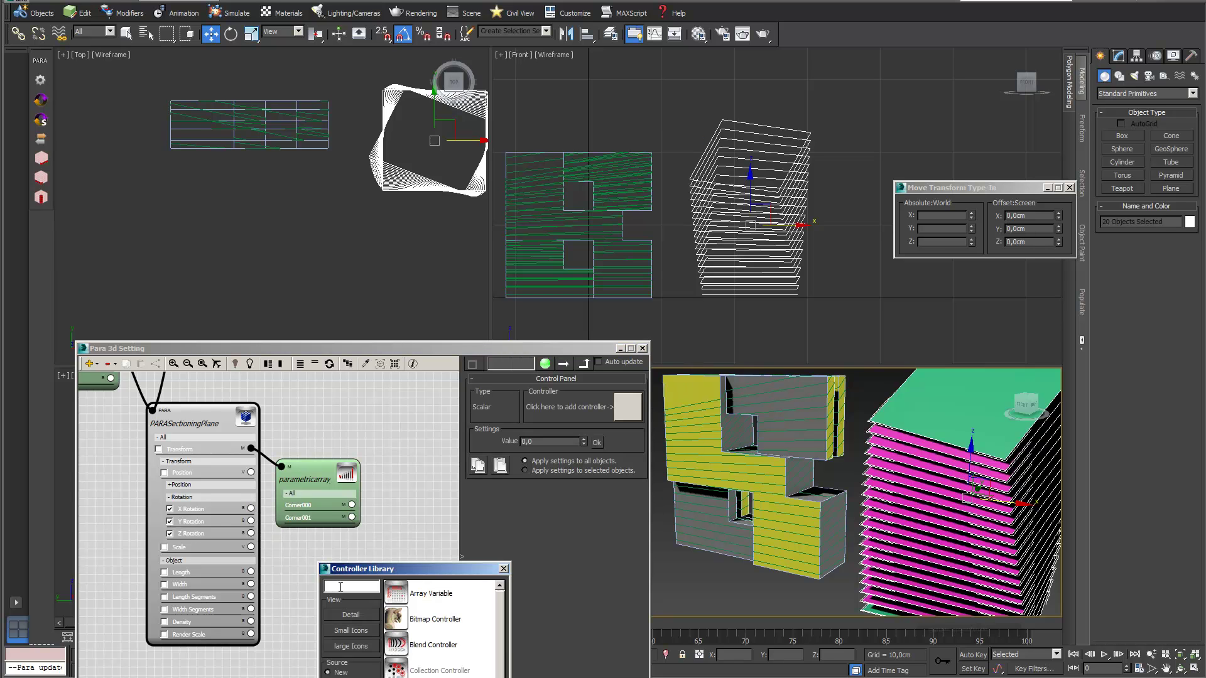
type("radn")
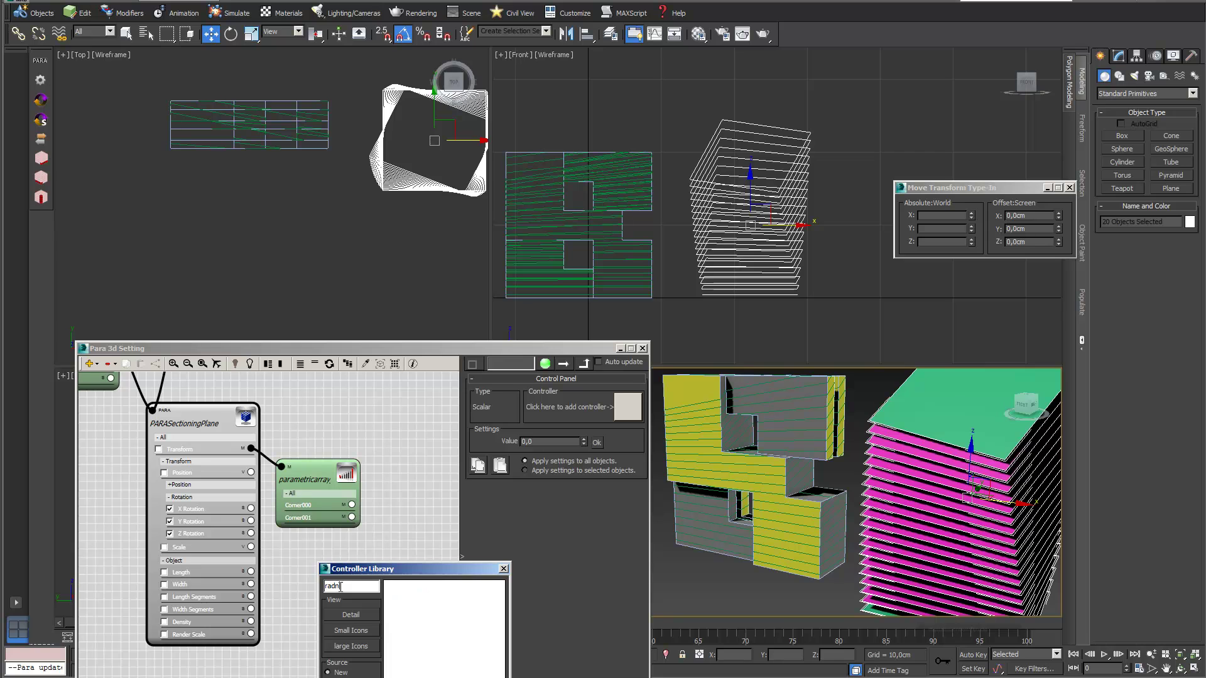
key("BackSpace")
key("BackSpace")
key("BackSpace")
type("and")
double_click(414, 594)
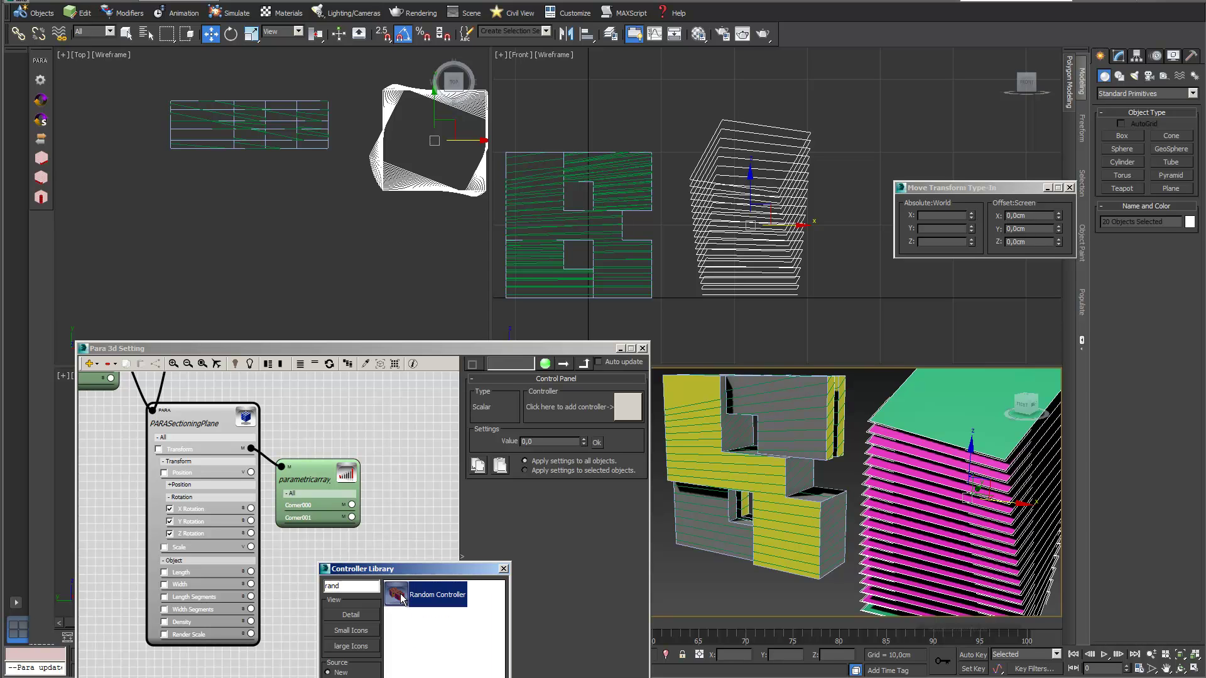
left_click_drag(625, 312, 361, 365)
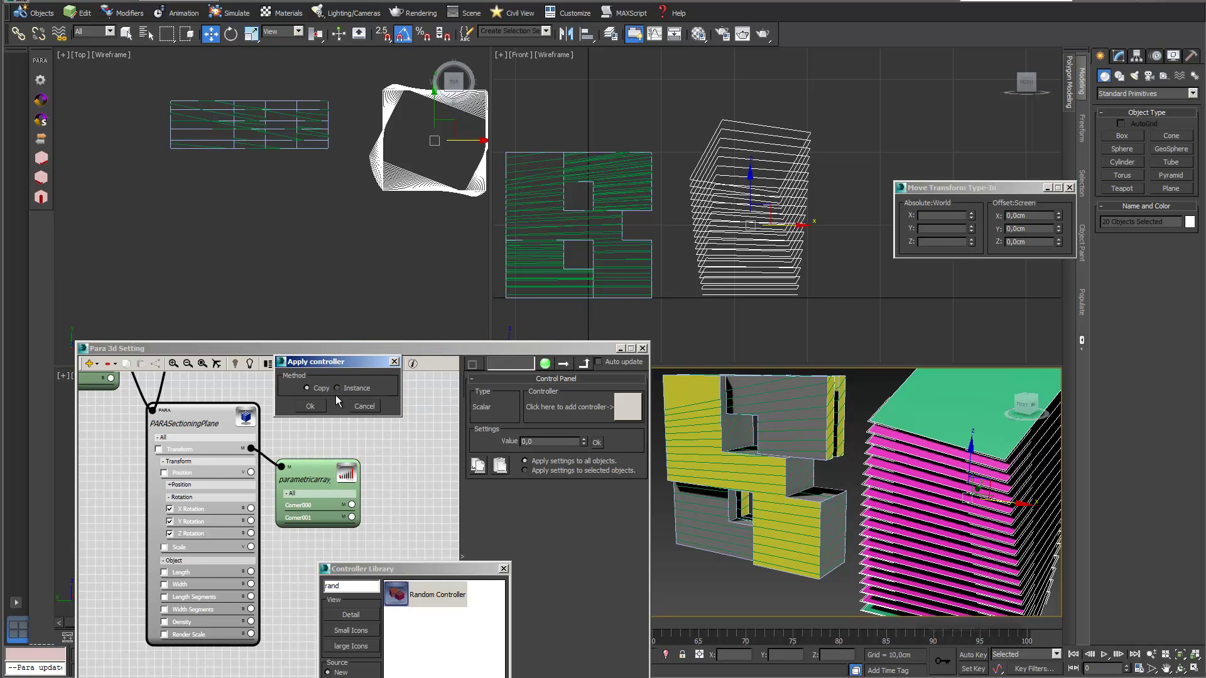
left_click(302, 410)
scroll(326, 433, "up", 5)
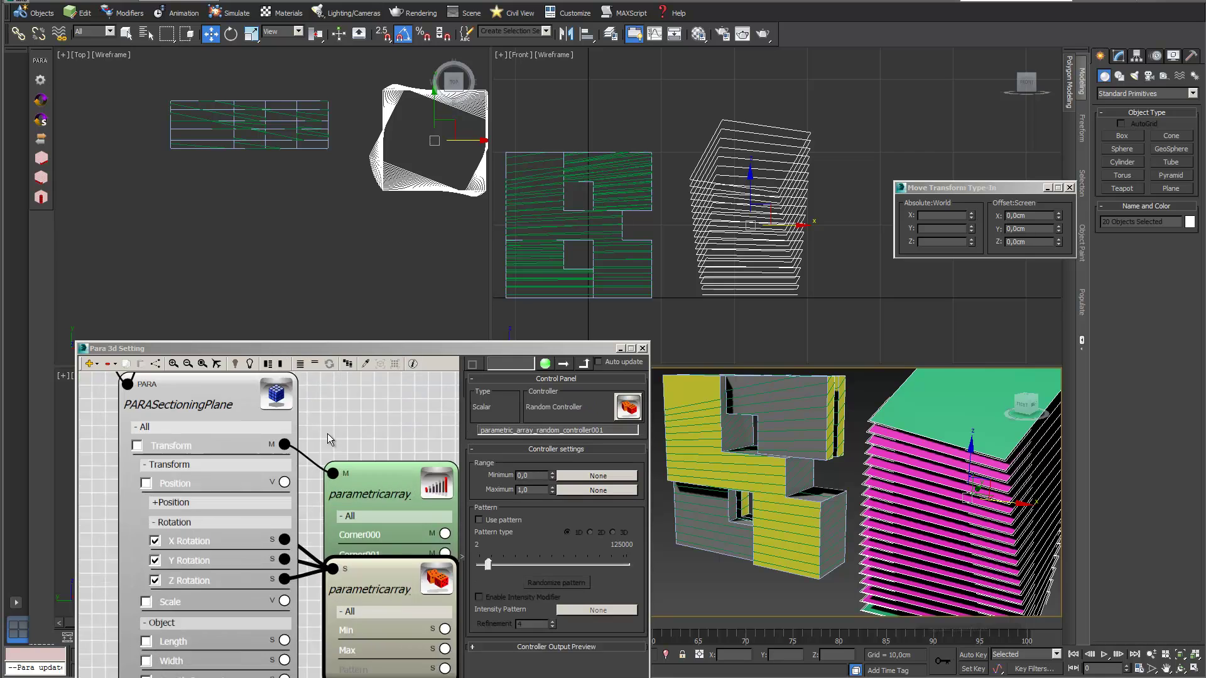
- Set the Random Controller's range to a minimum of 1 and a maximum of 90
left_click_drag(544, 475, 503, 474)
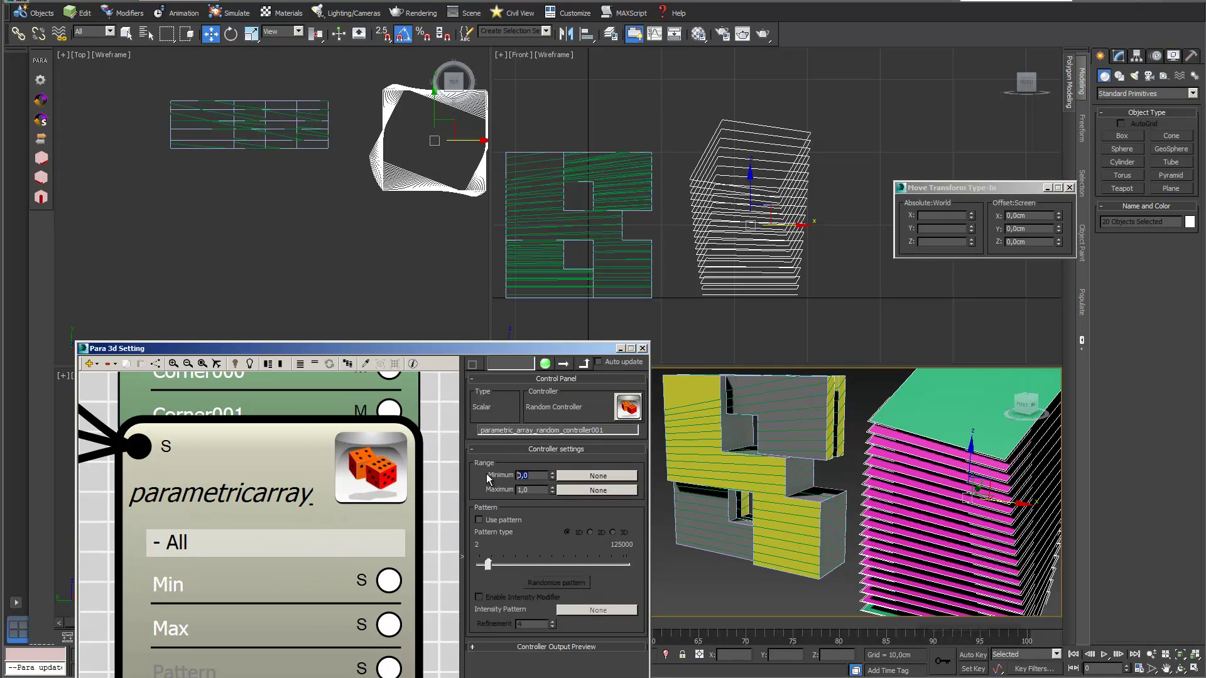
type("1")
type("90")
key("Return")
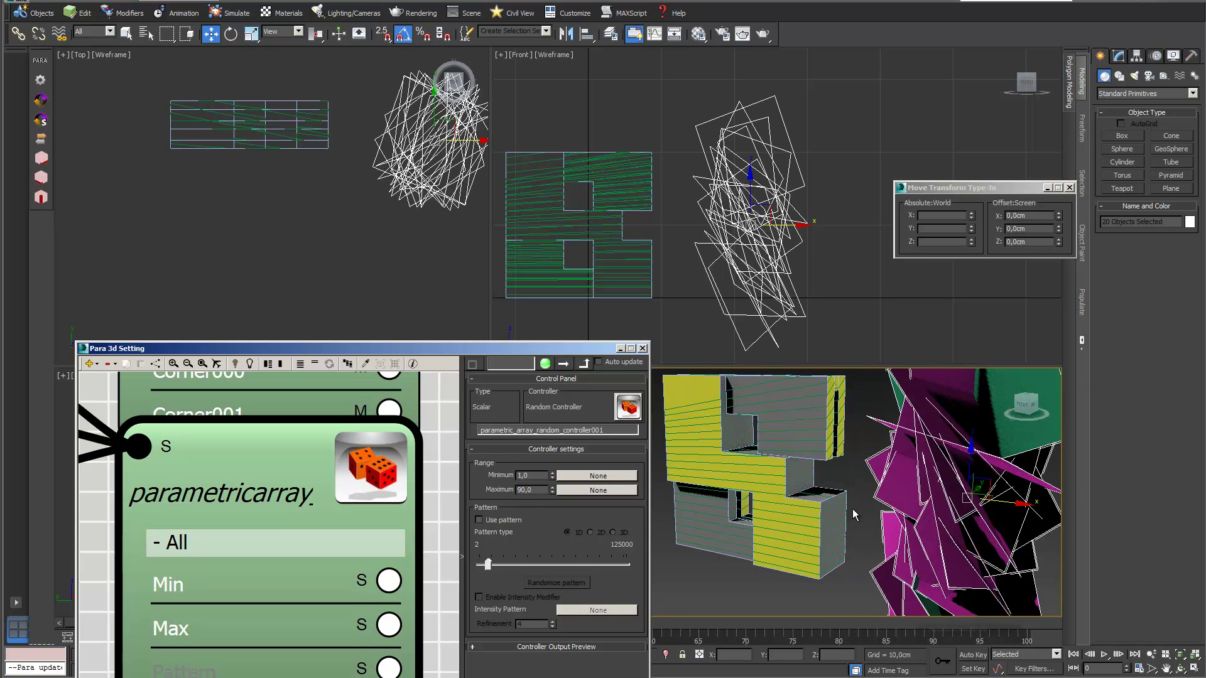
scroll(782, 454, "down", 2)
middle_click_drag(782, 453, 839, 455)
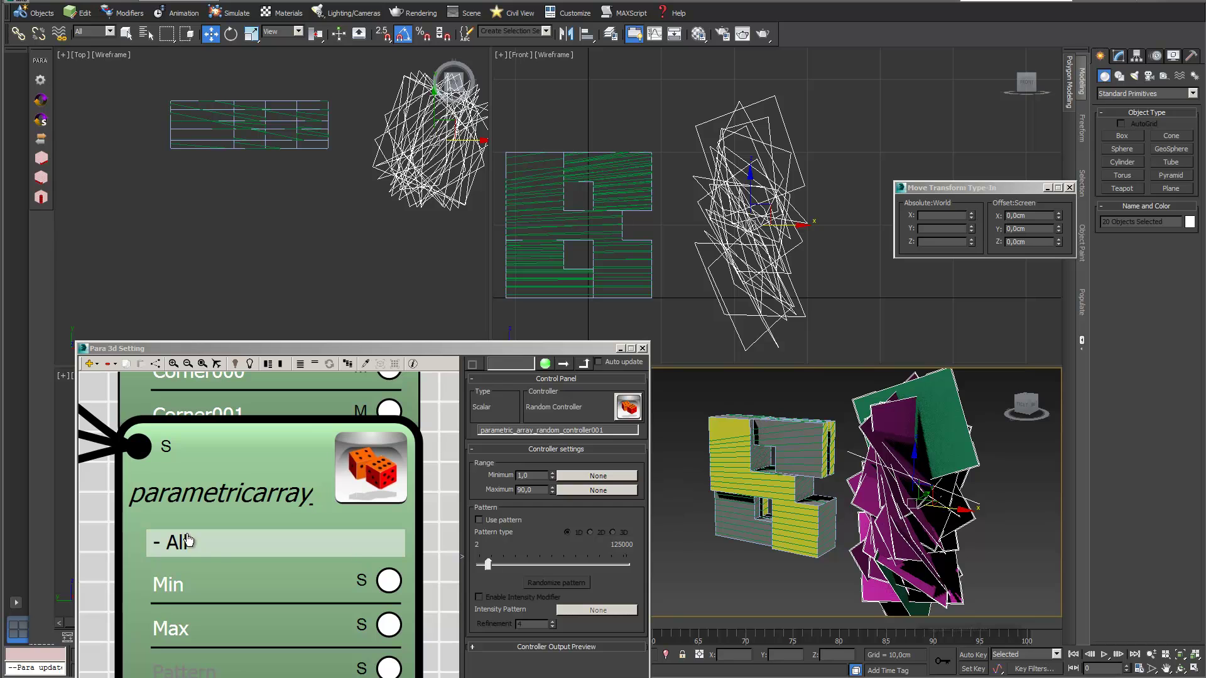
- Open the contour generator node's settings and regenerate the contours from the randomly rotated section planes
scroll(96, 564, "down", 3)
middle_click_drag(129, 502, 223, 629)
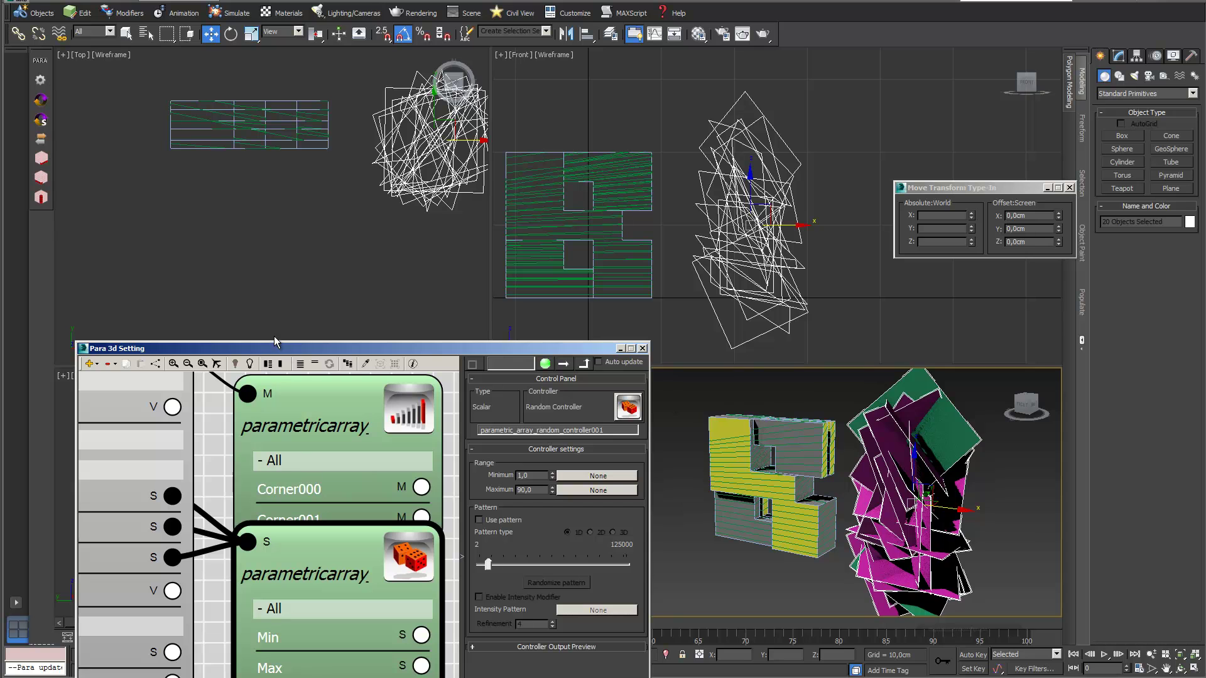
scroll(211, 483, "down", 5)
middle_click_drag(333, 432, 399, 503)
scroll(398, 504, "down", 3)
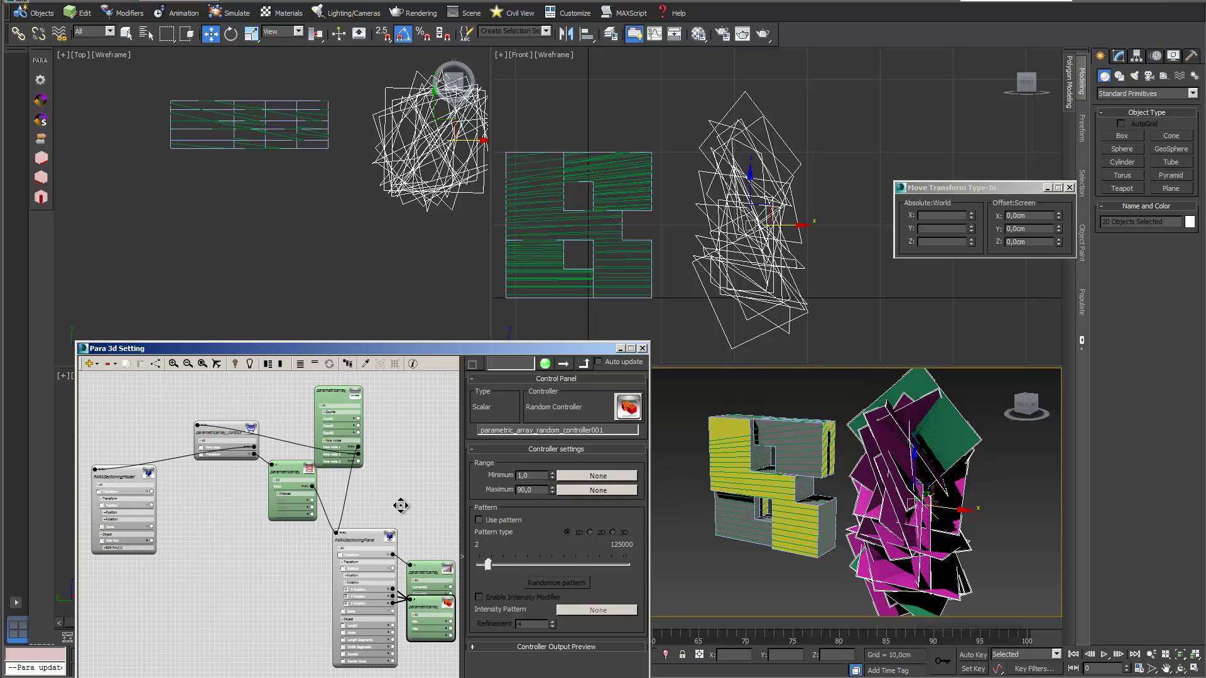
left_click(228, 436)
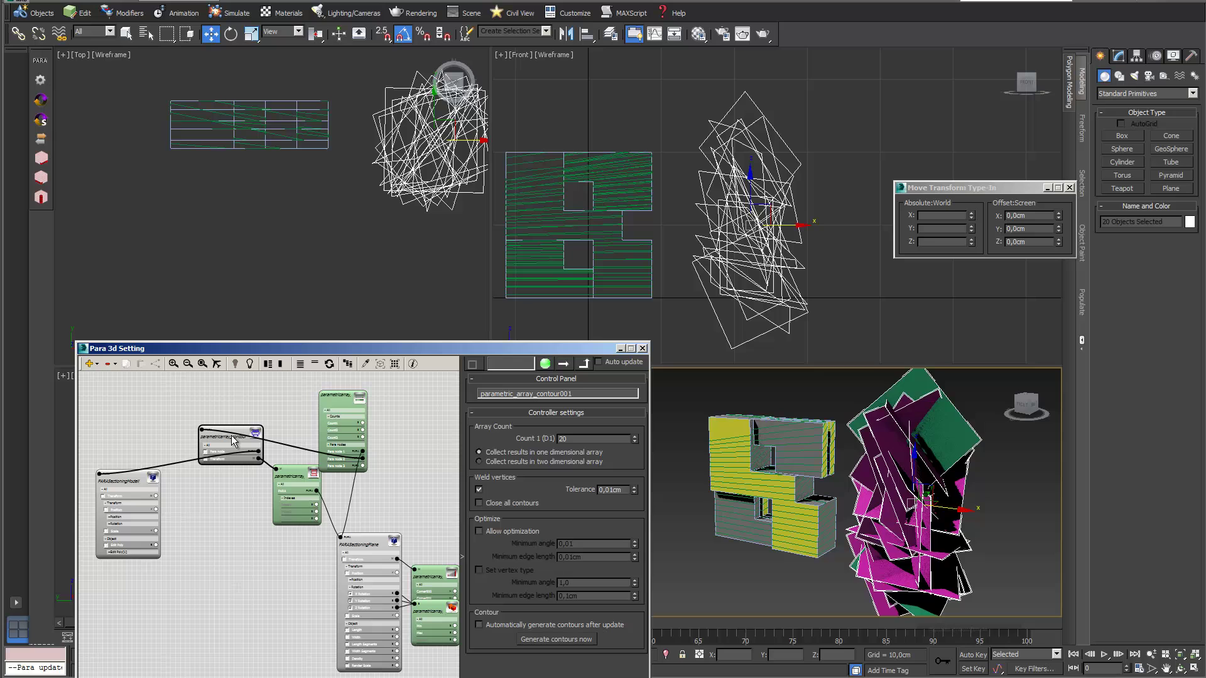
left_click(574, 640)
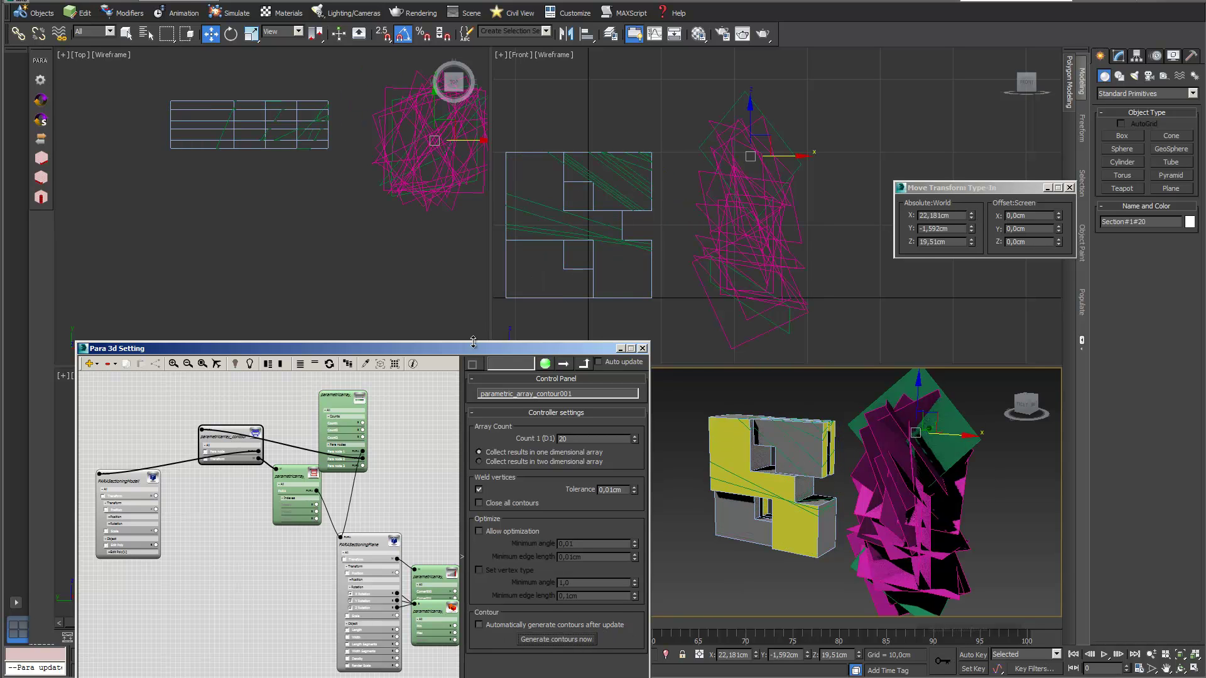
- Move the section planes along X in the Top view onto the building model and generate the contours
key("z")
left_click_drag(288, 169, 119, 188)
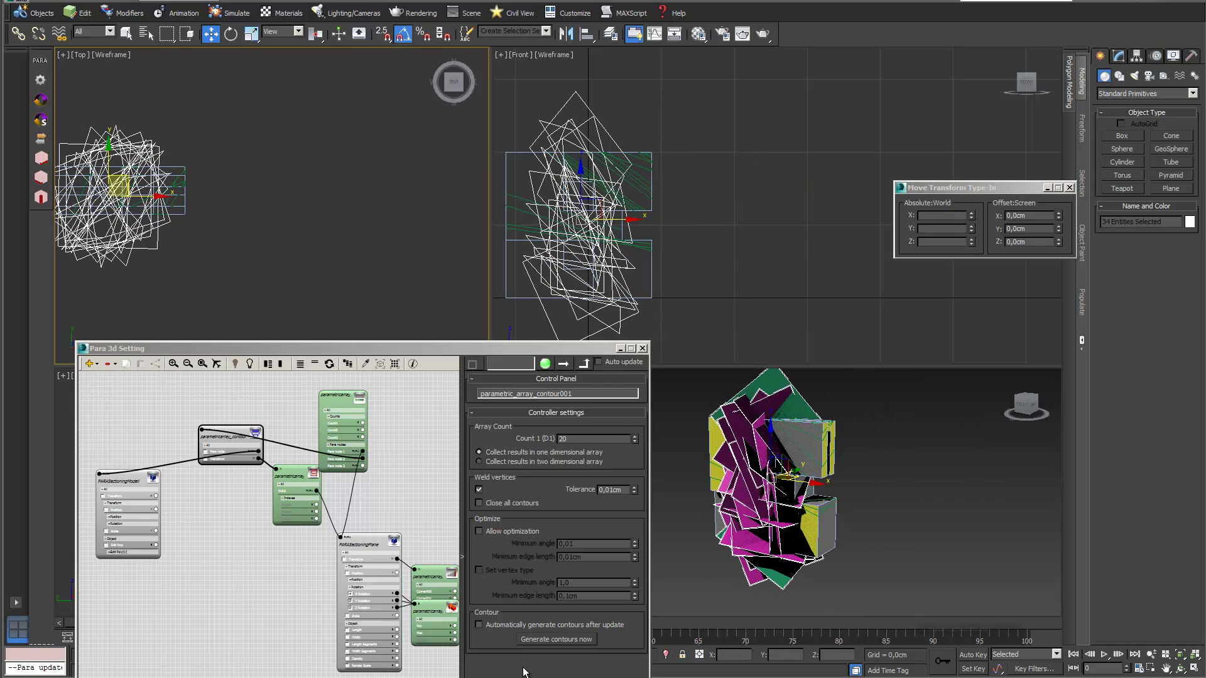
left_click(576, 639)
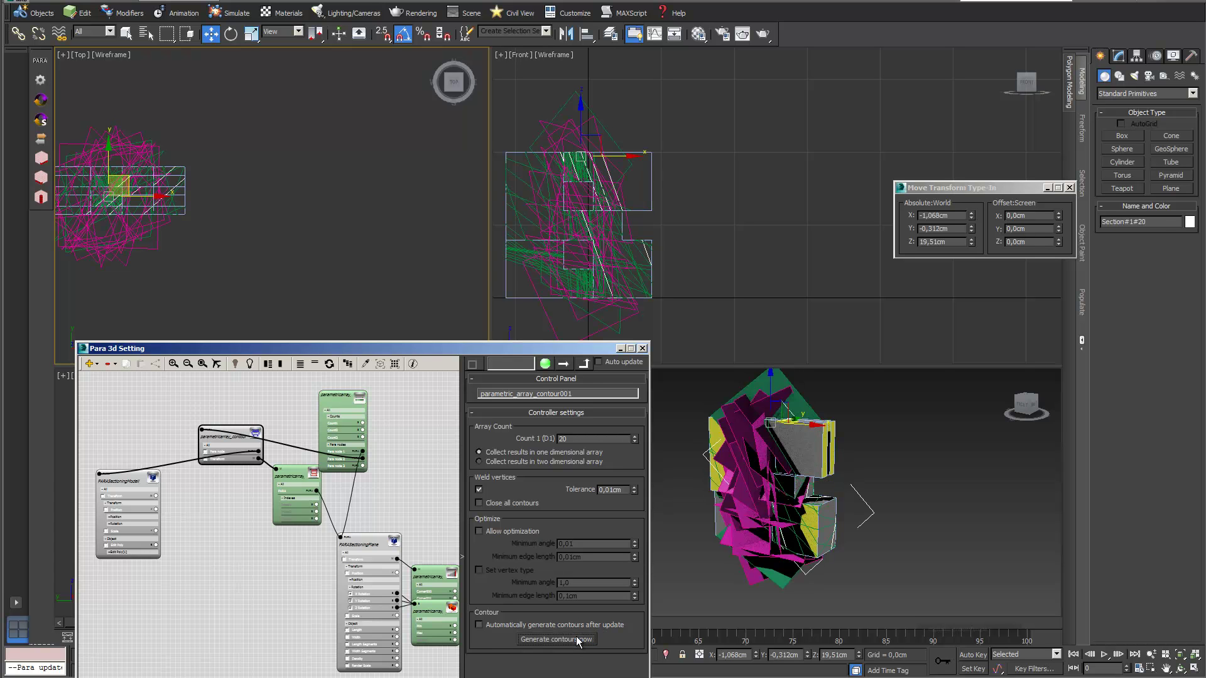
- Try moving the section planes along X clear of the building model in the Top view, undoing the incomplete selection's move and reselecting them
left_click_drag(170, 82, 383, 199)
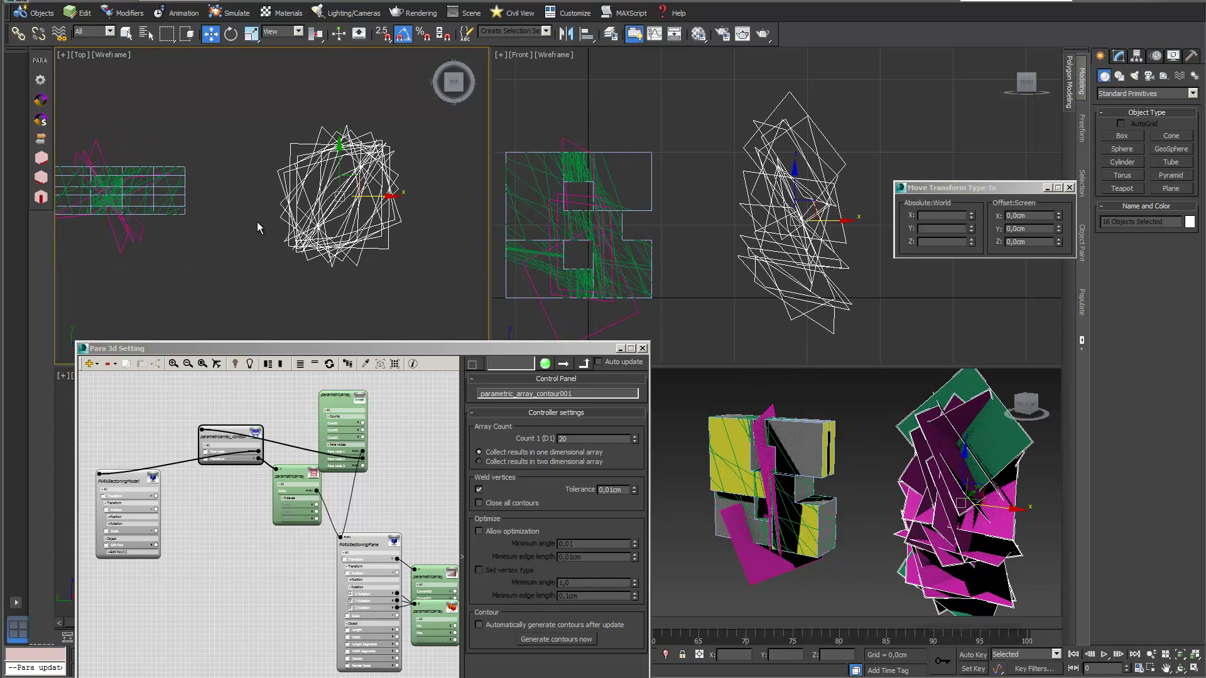
key("ctrl+z")
left_click_drag(251, 168, 274, 163)
left_click_drag(265, 280, 112, 219)
left_click_drag(220, 197, 431, 196)
middle_click_drag(772, 434, 789, 417)
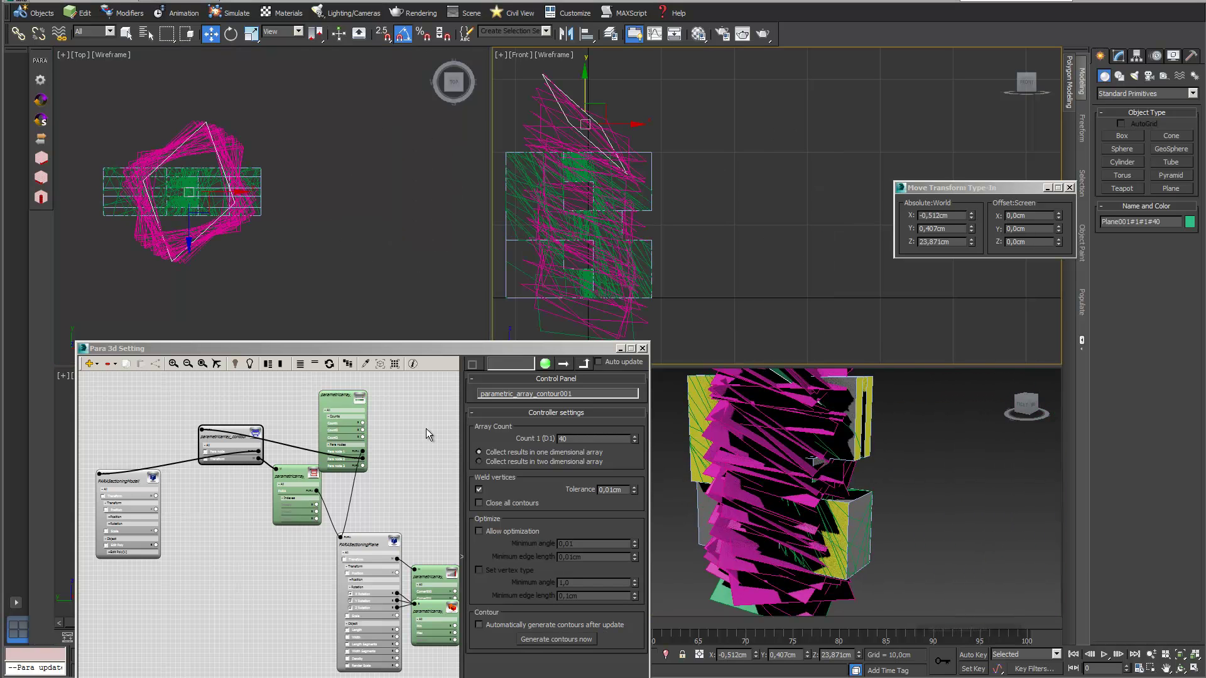
- Open the array count settings of the count setter node linked to the contour generator and section planes
left_click(338, 397)
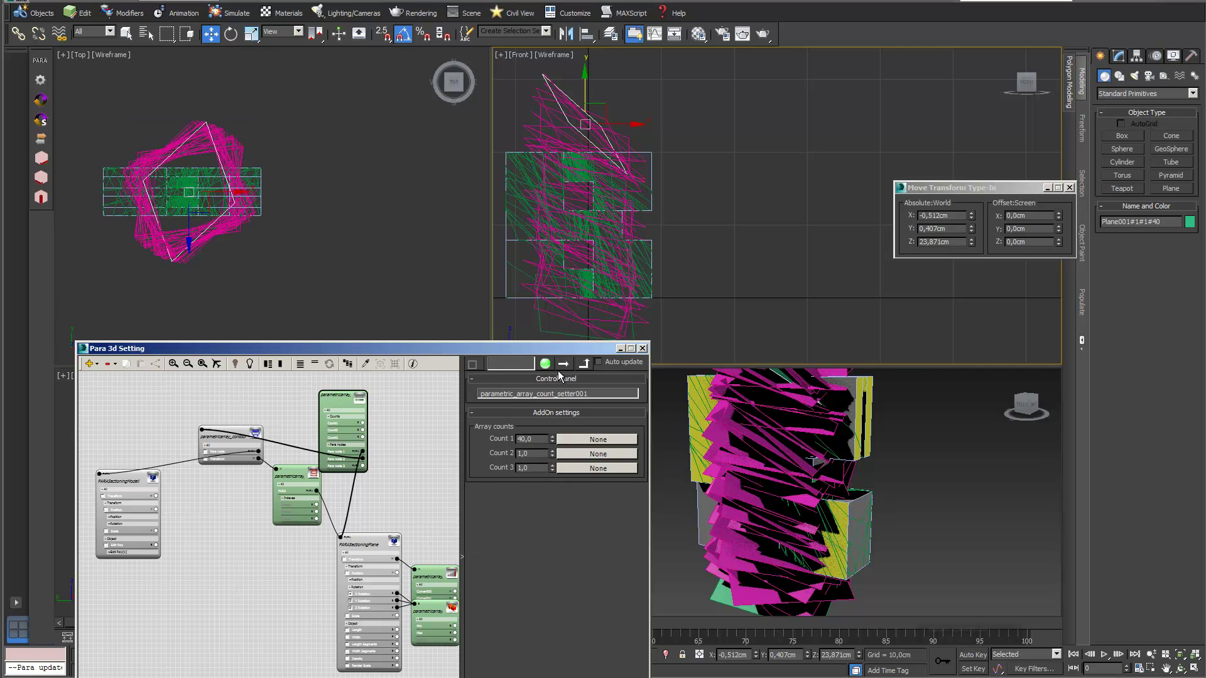
left_click_drag(550, 351, 536, 306)
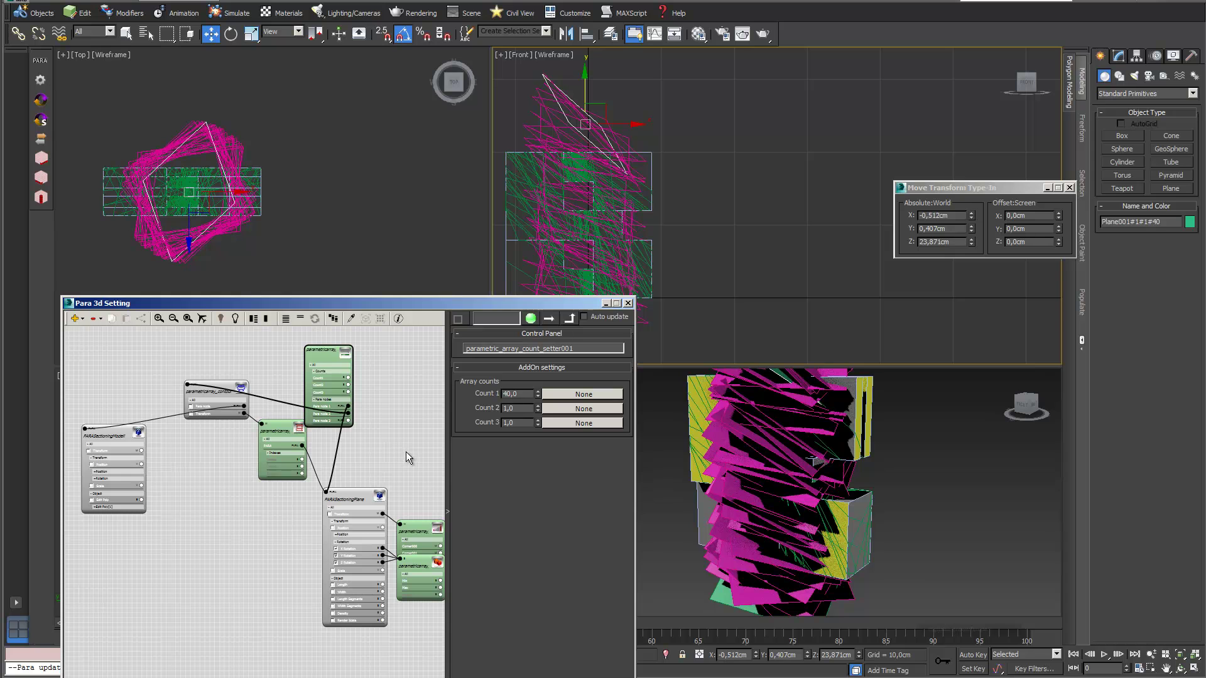
middle_click_drag(406, 451, 332, 415)
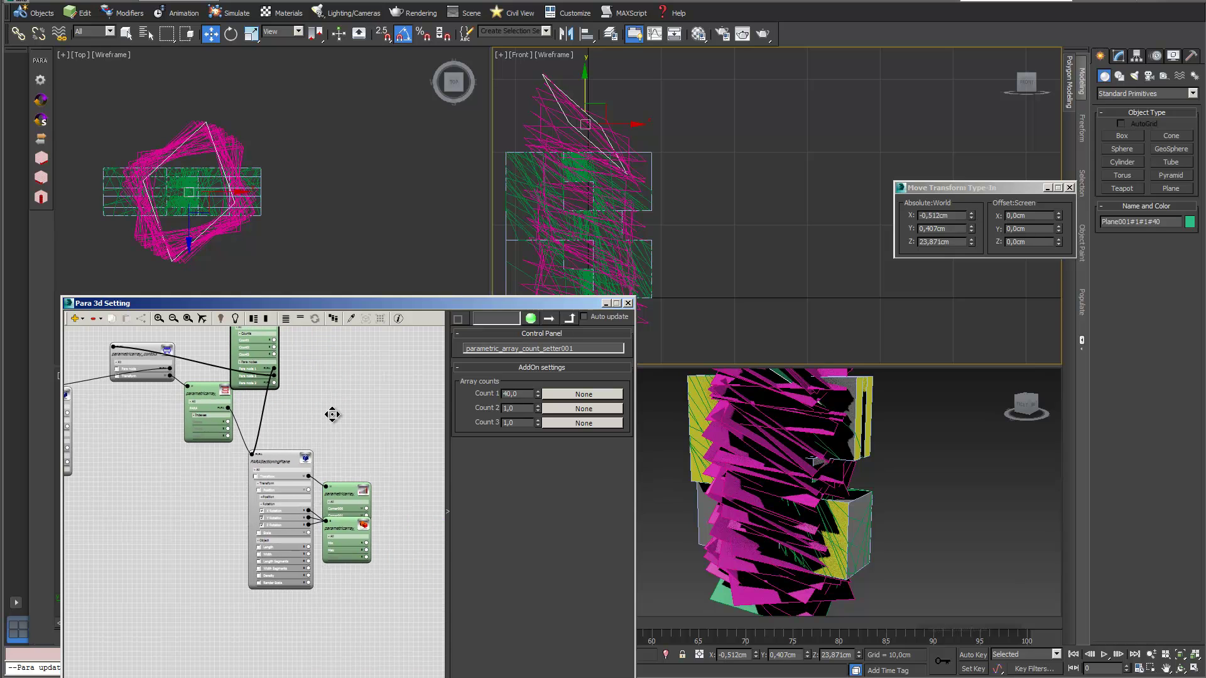
- Select all 40 section planes in the scene through the PARASectioningPlane node
right_click(137, 103)
left_click_drag(280, 161, 282, 162)
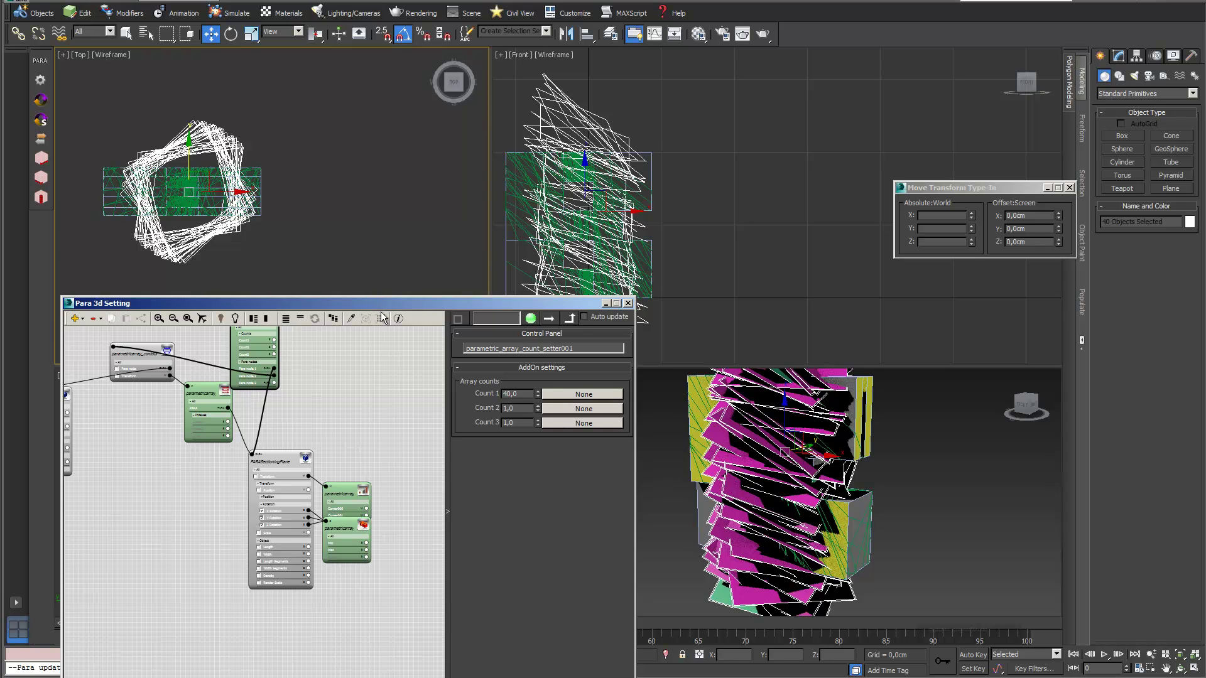
left_click(335, 417)
left_click(326, 267)
left_click(276, 457)
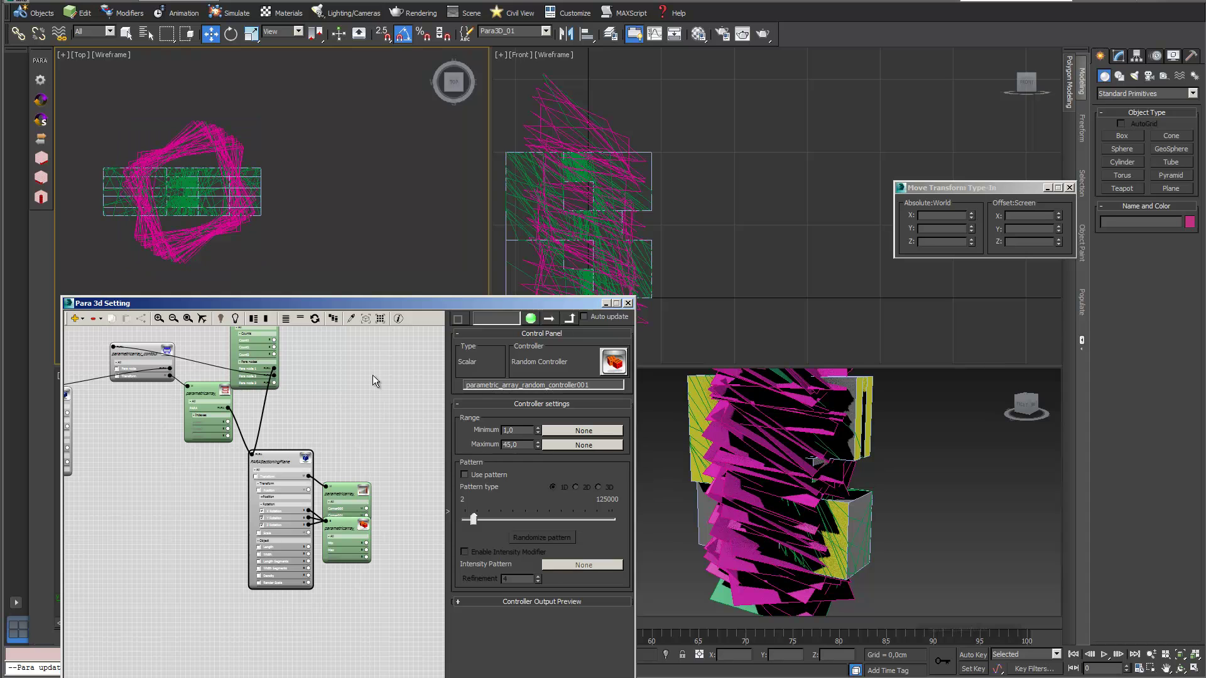
left_click(380, 319)
- Try moving the 40 selected section planes along X away from the building model in the Top view, then undo the move
left_click_drag(309, 190, 448, 203)
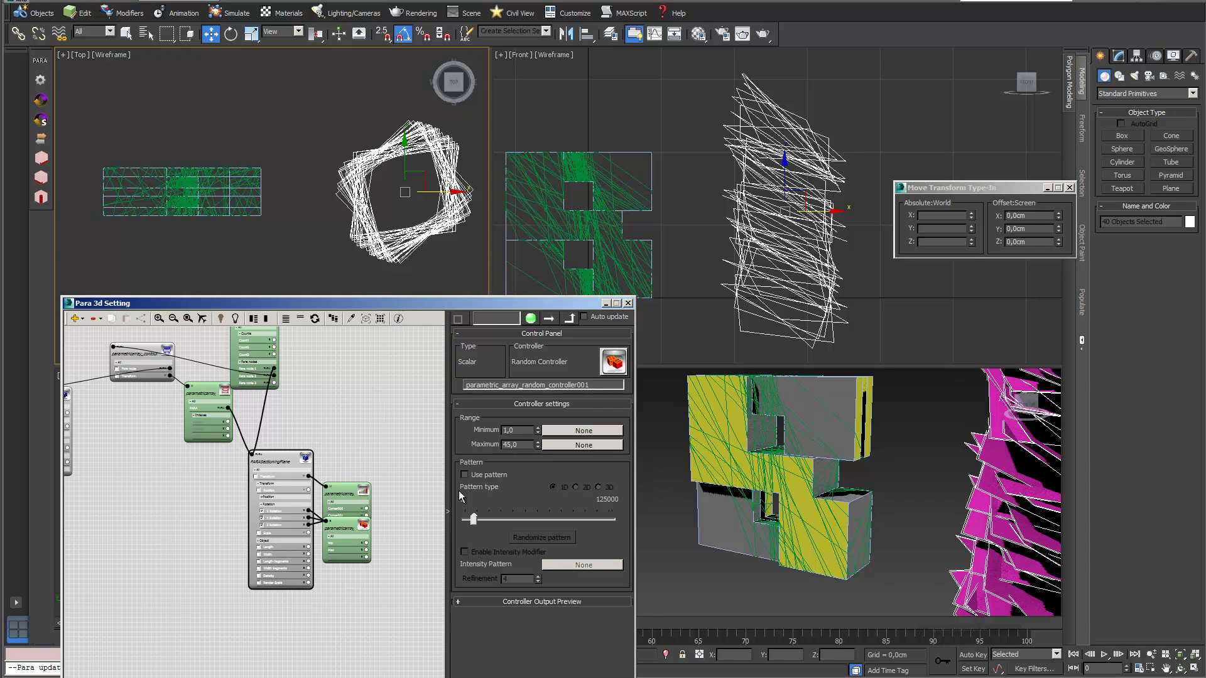
left_click(85, 3)
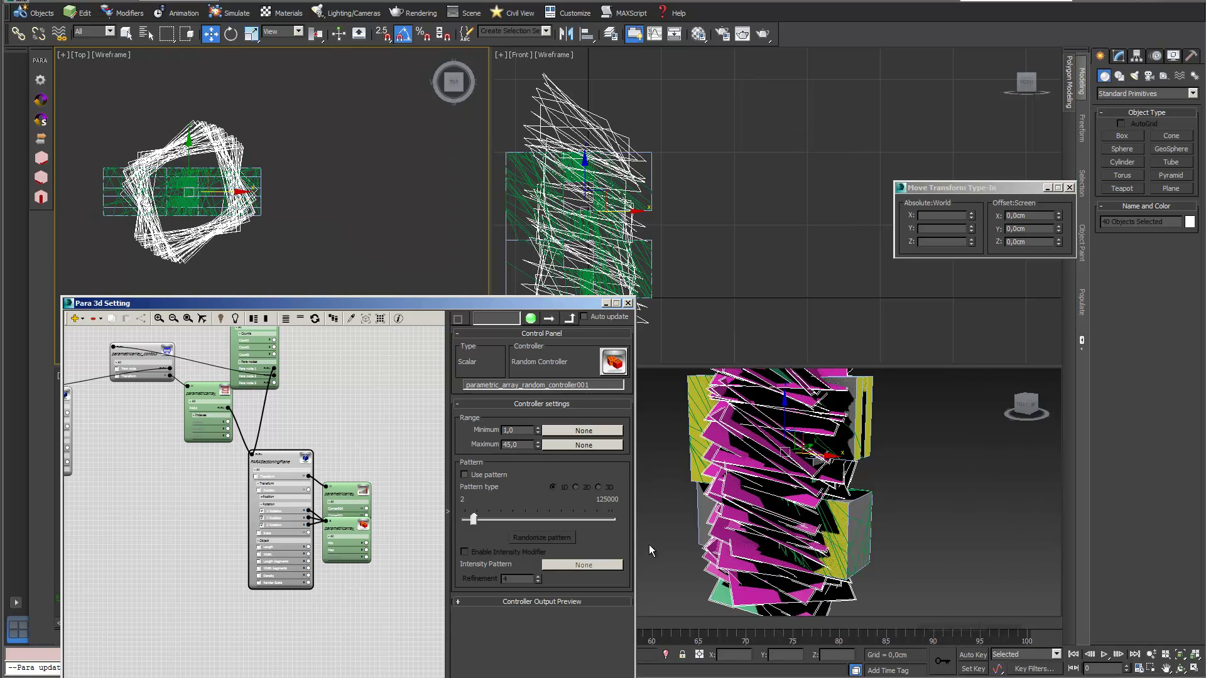
left_click_drag(546, 308, 547, 254)
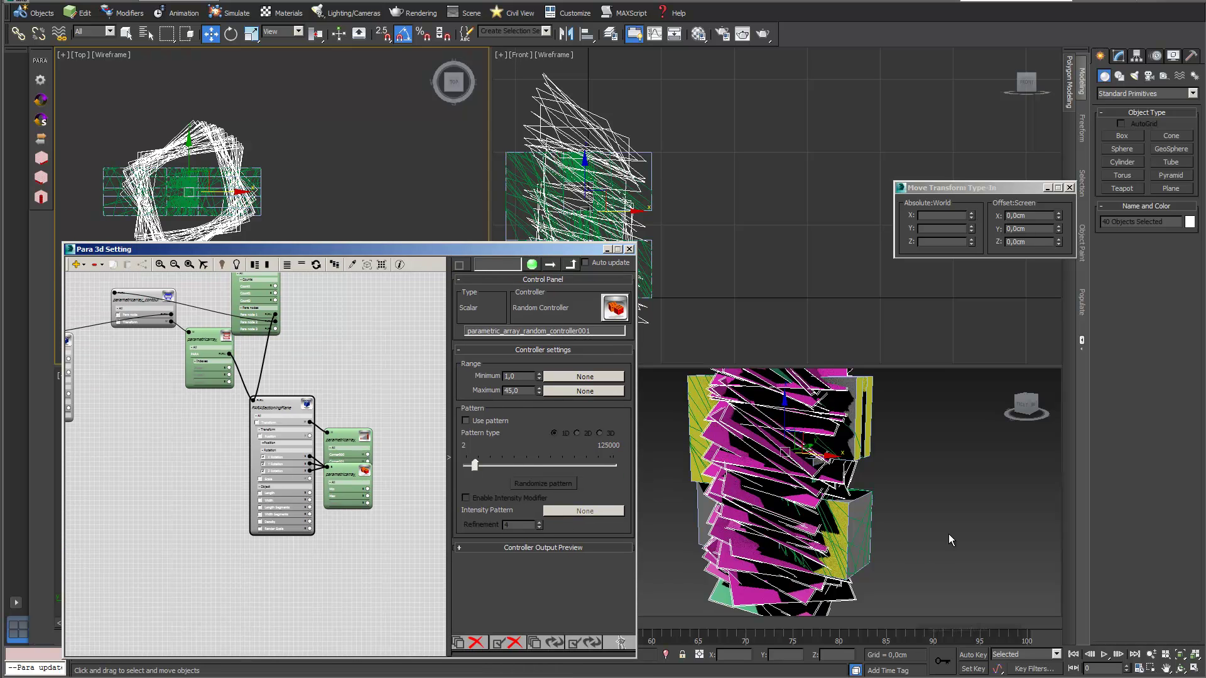
middle_click_drag(879, 525, 987, 496)
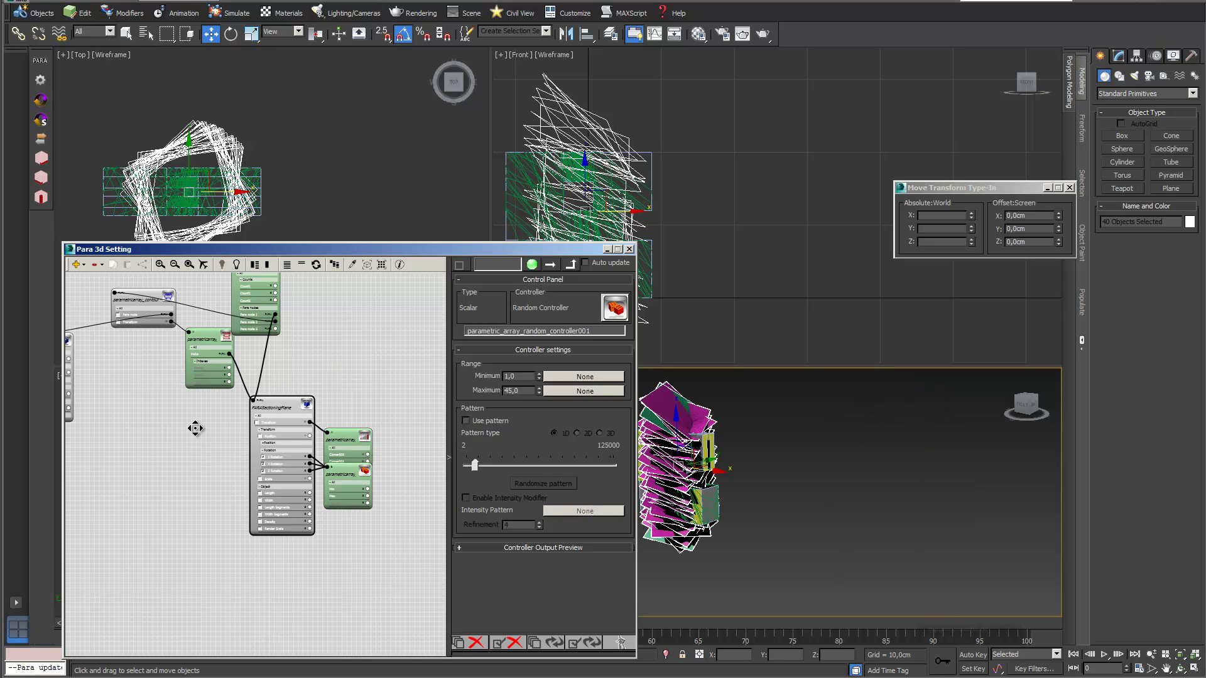
- Add a new Parametric Array node to the graph and set its array type to Reference
middle_click_drag(193, 428, 276, 459)
scroll(283, 465, "down", 2)
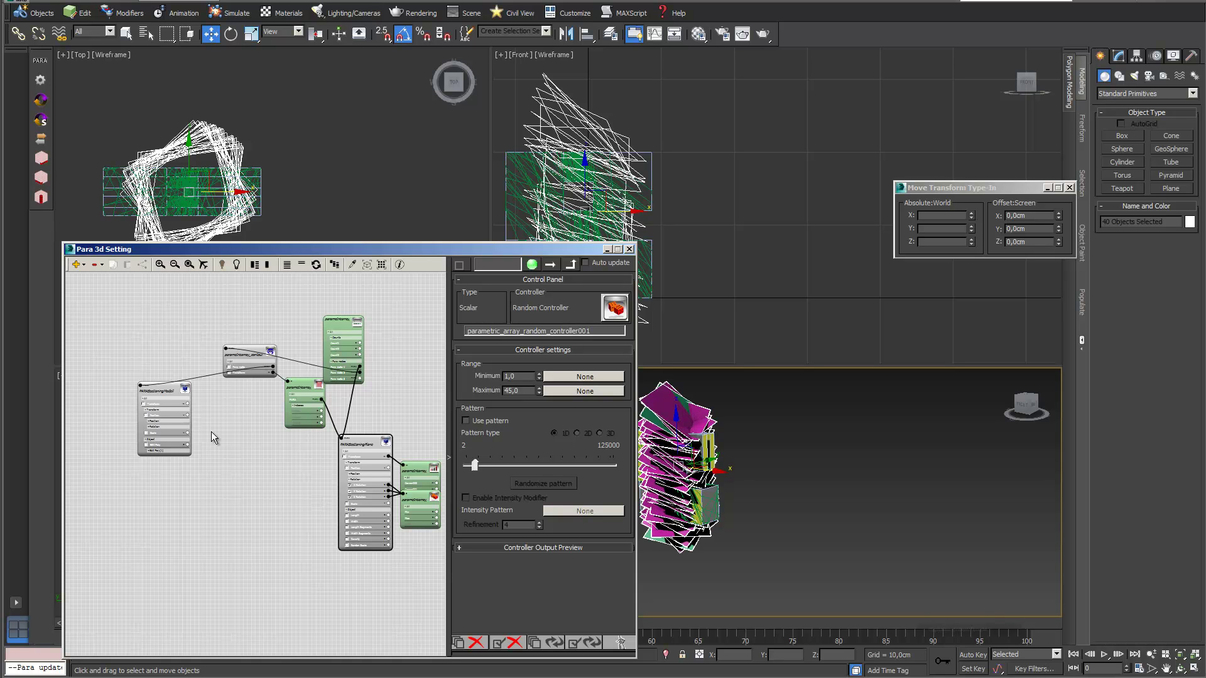
left_click(82, 265)
left_click(100, 278)
left_click(75, 265)
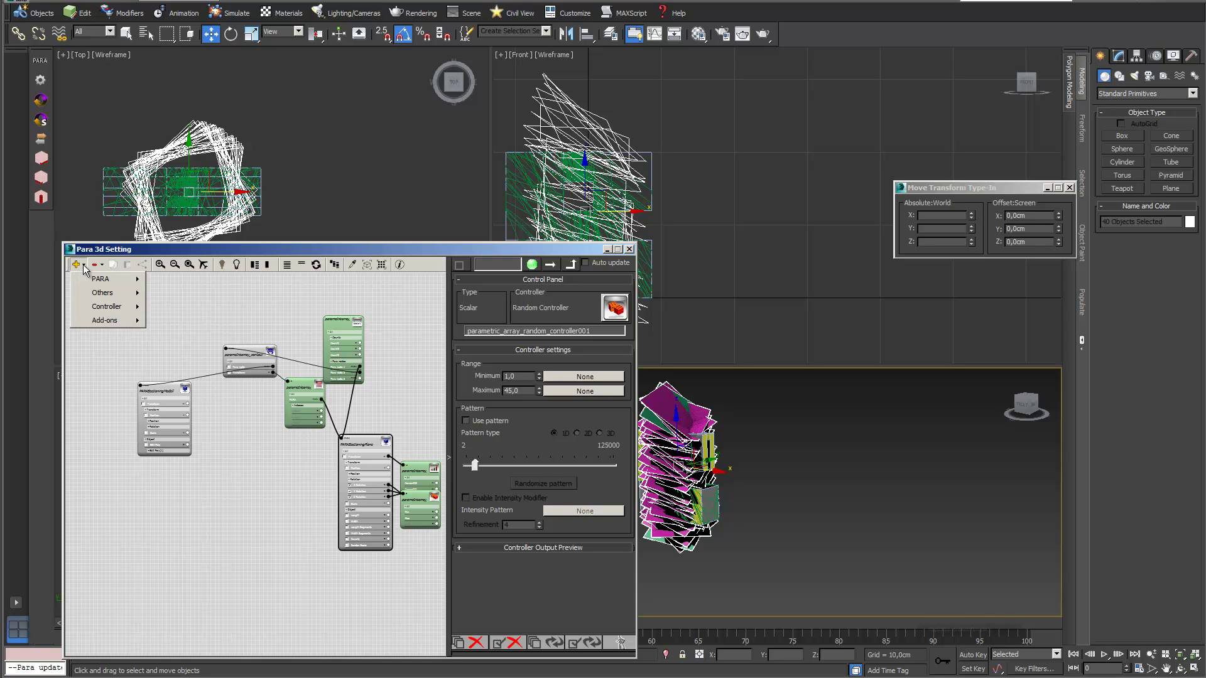
mouse_move(106, 280)
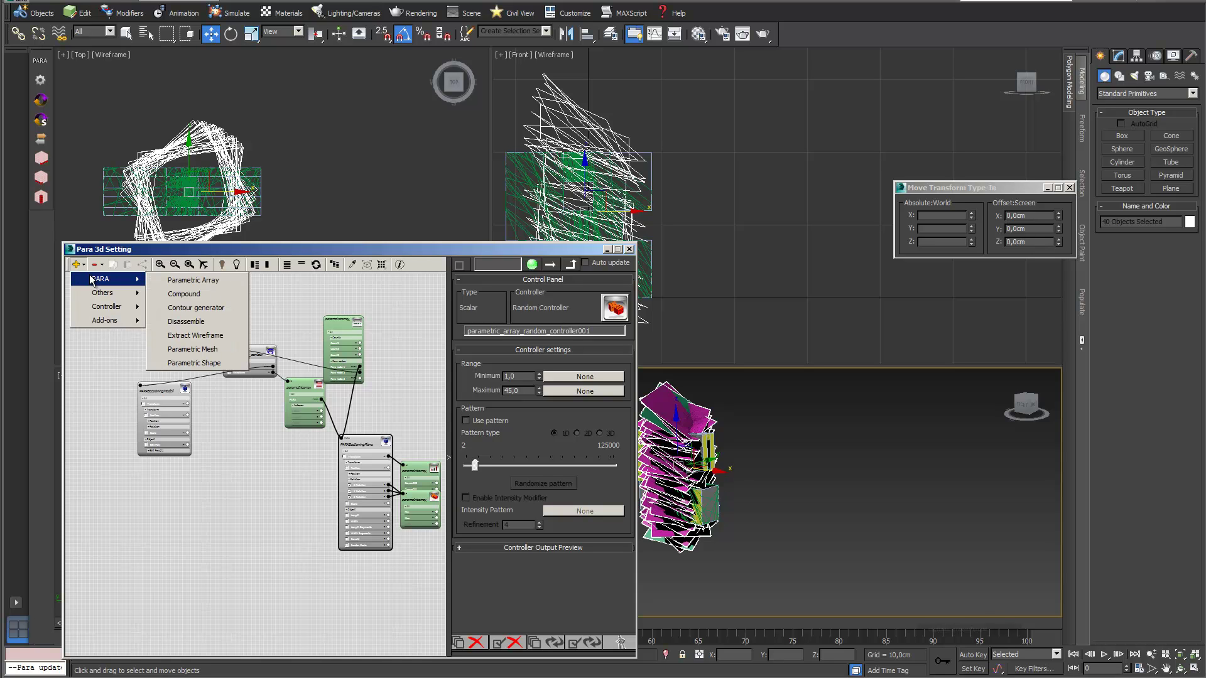
left_click(182, 282)
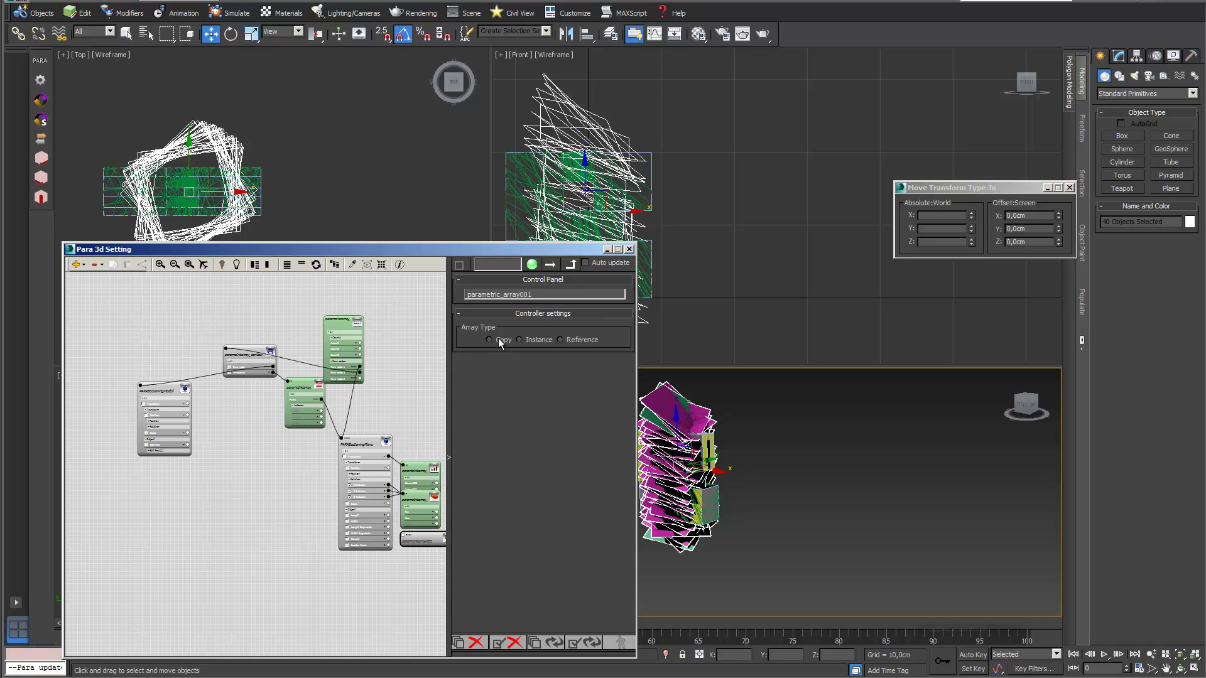
left_click(560, 340)
- Place the new array node near the PARASectioningModel node and rename it parametric_array_Refernce_shell
left_click_drag(432, 536, 162, 503)
middle_click_drag(189, 498, 283, 480)
scroll(283, 480, "up", 1)
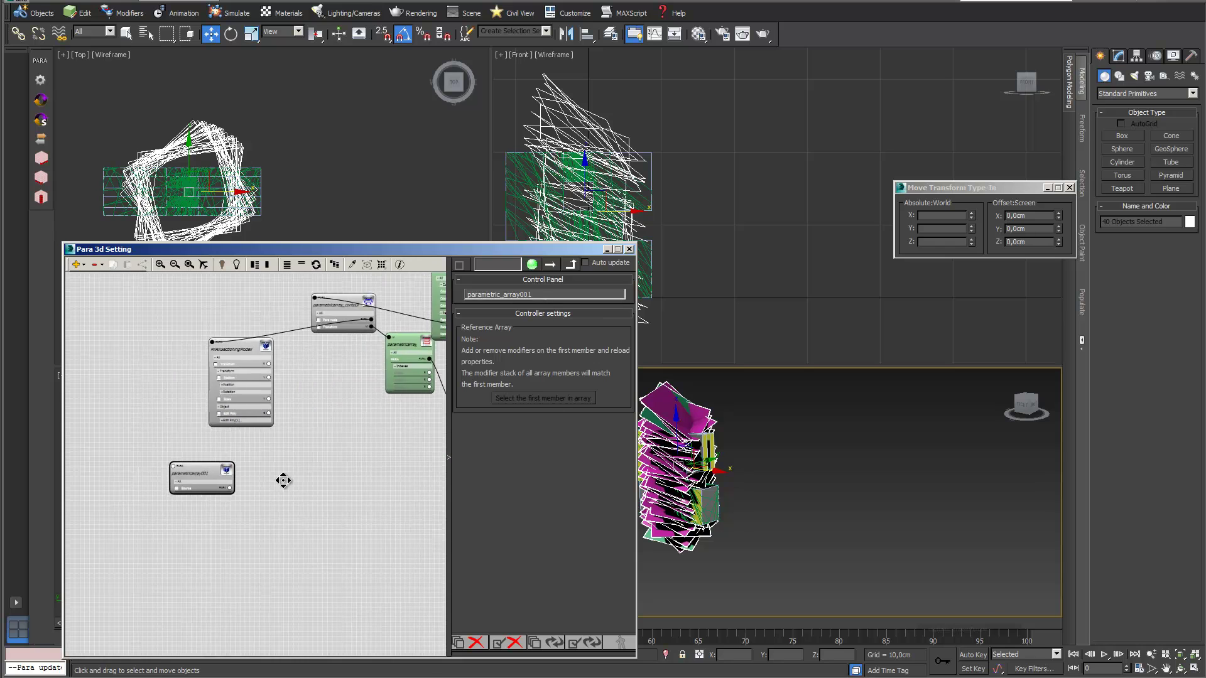
scroll(284, 481, "up", 1)
left_click_drag(535, 295, 520, 295)
type("_")
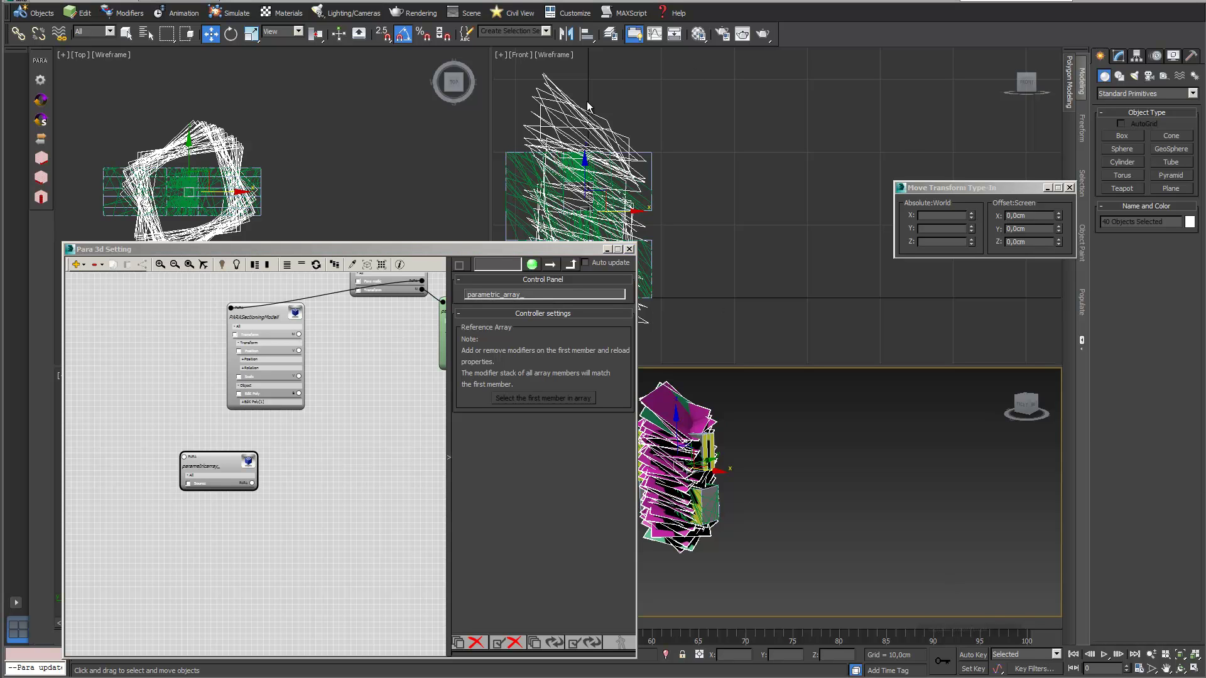
left_click(542, 295)
type("Reference_she")
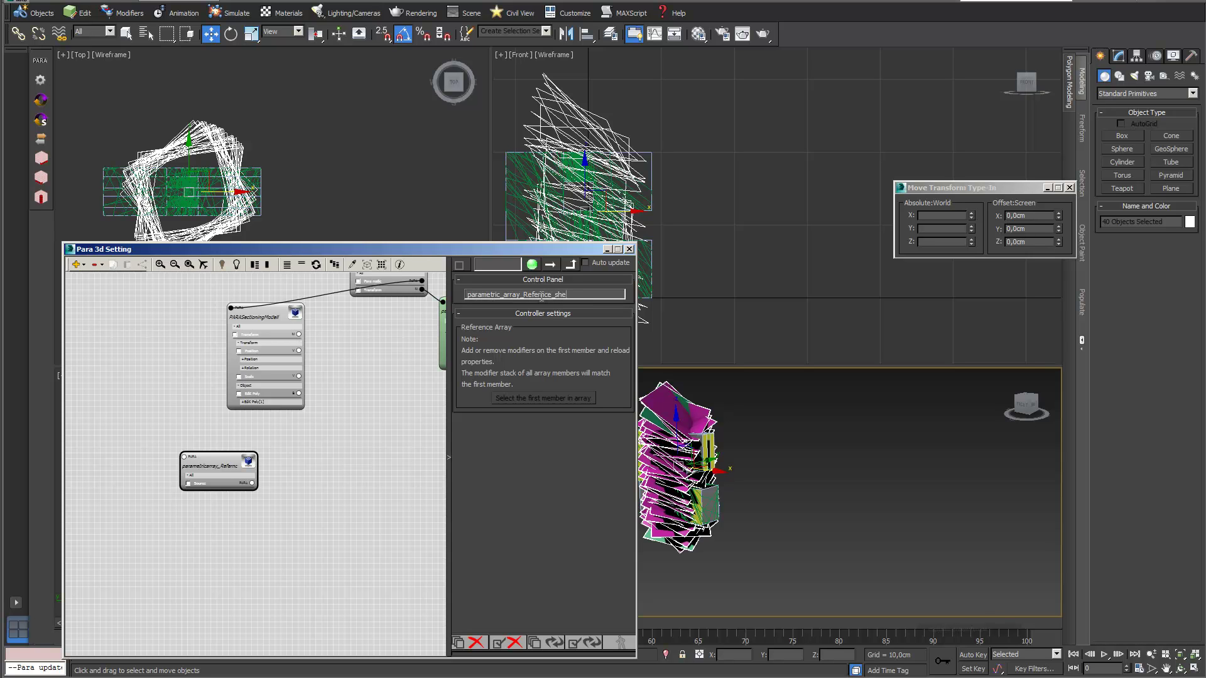
- Connect the Source channel of parametric_array_Refernce_shell to the contour generator node and select the array's shapes in the scene
middle_click_drag(345, 468, 240, 550)
left_click_drag(181, 464, 317, 323)
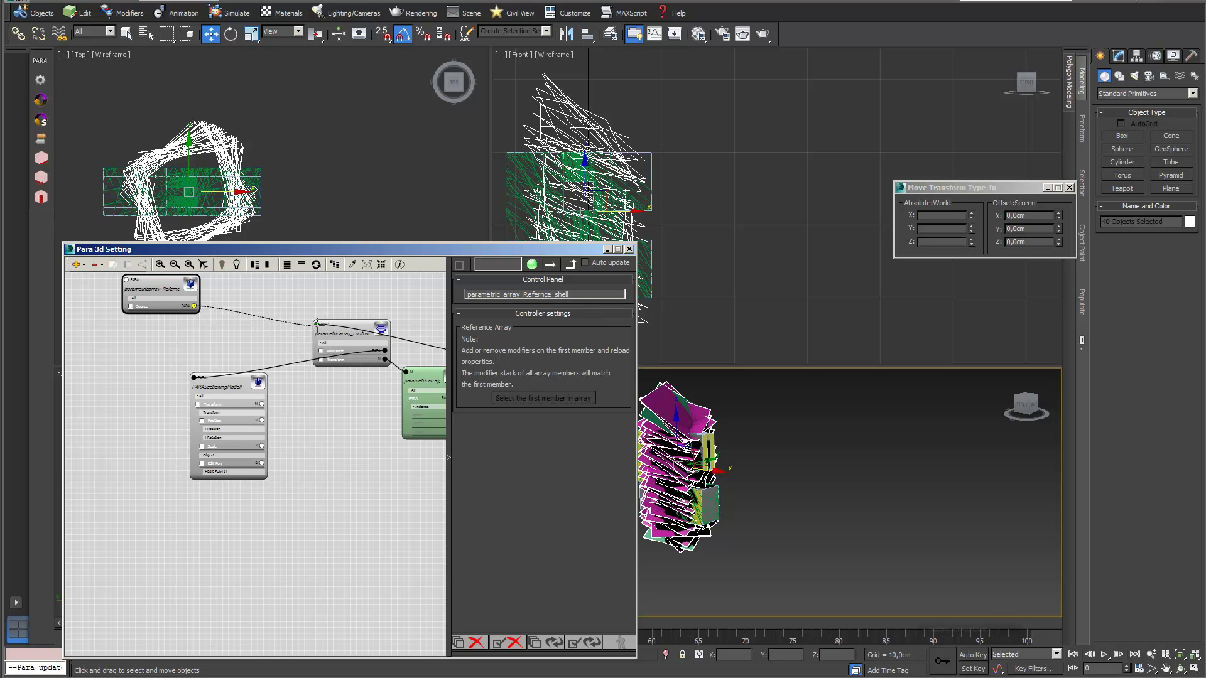
left_click_drag(317, 323, 317, 324)
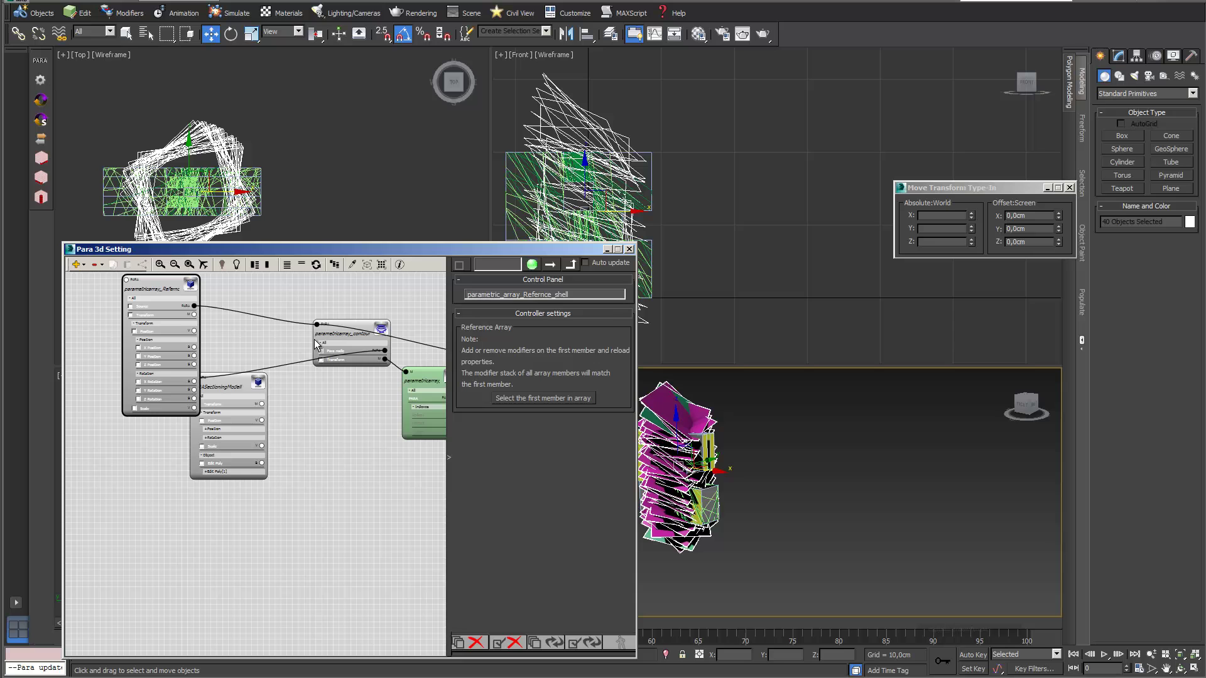
left_click(381, 264)
left_click_drag(443, 250, 499, 403)
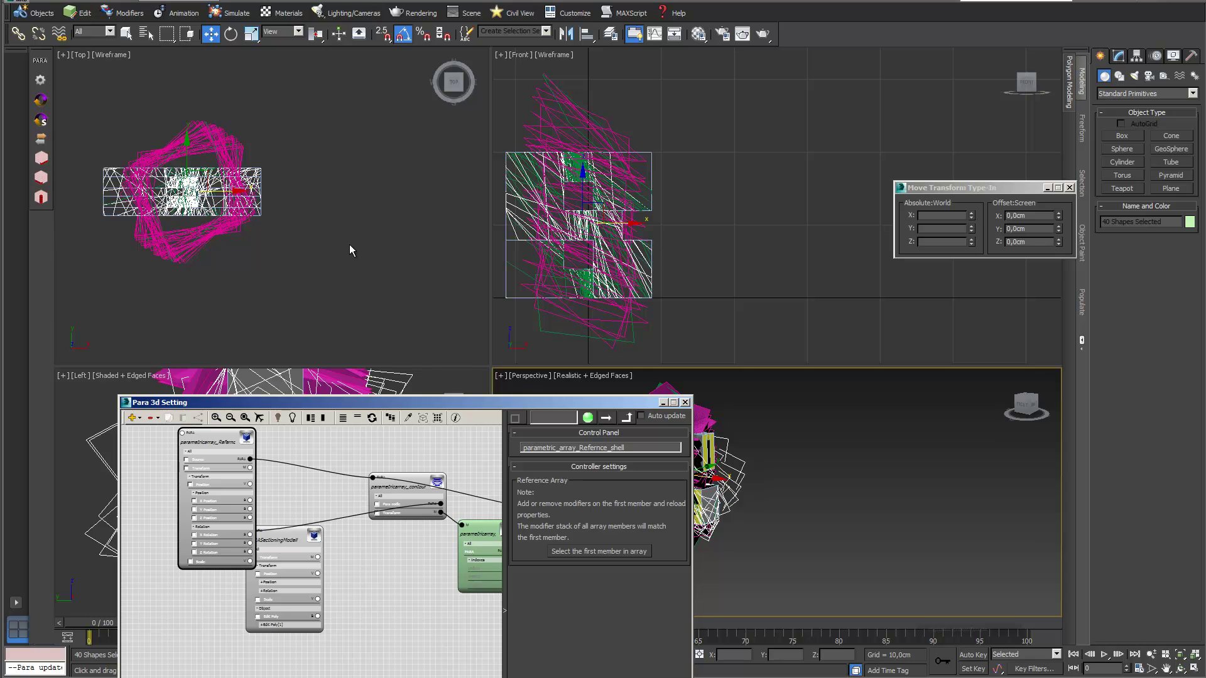
- Move the 40 selected reference shapes in the Top view to an empty area beside the building model and deselect them
left_click_drag(206, 191, 159, 246)
middle_click_drag(772, 493, 984, 496)
scroll(984, 496, "up", 3)
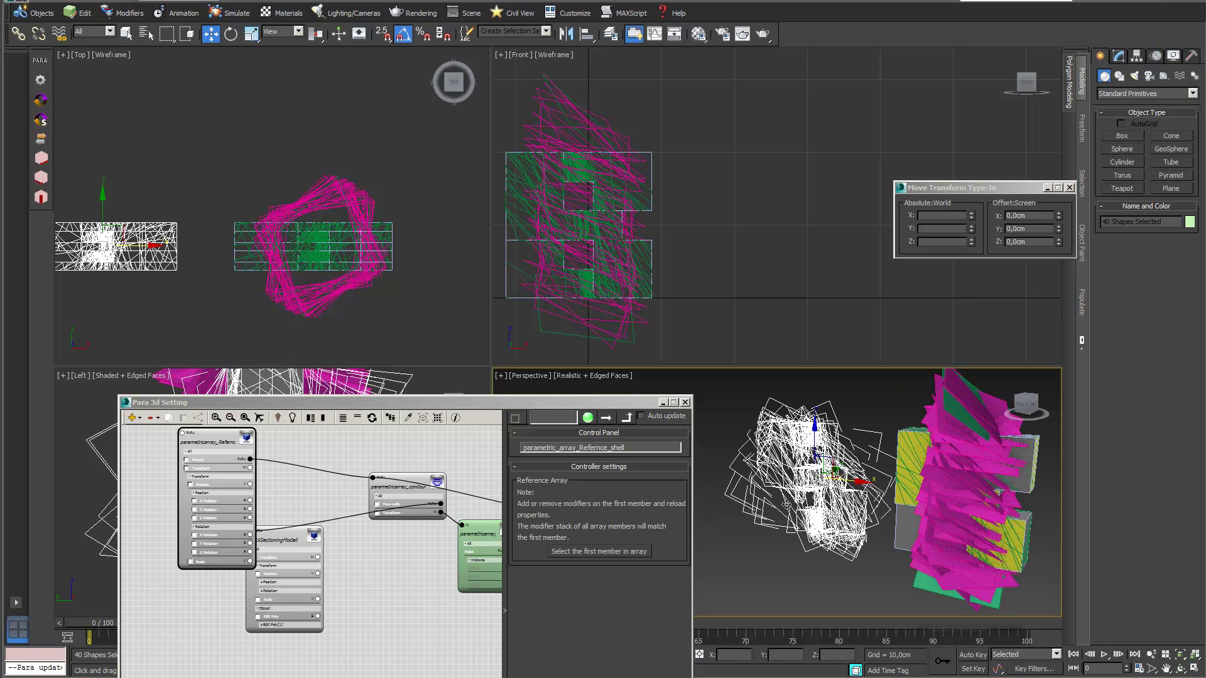
left_click(782, 584)
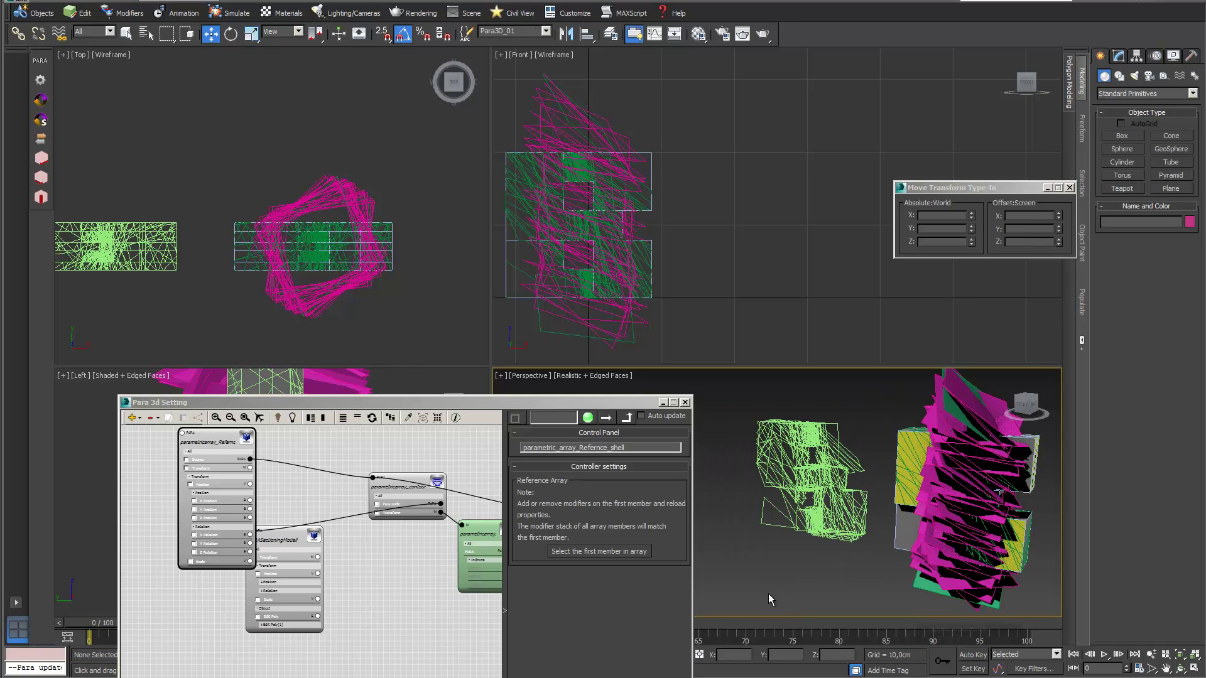
left_click(1180, 668)
left_click_drag(890, 501, 836, 526)
middle_click_drag(836, 525, 863, 564)
scroll(841, 470, "up", 4)
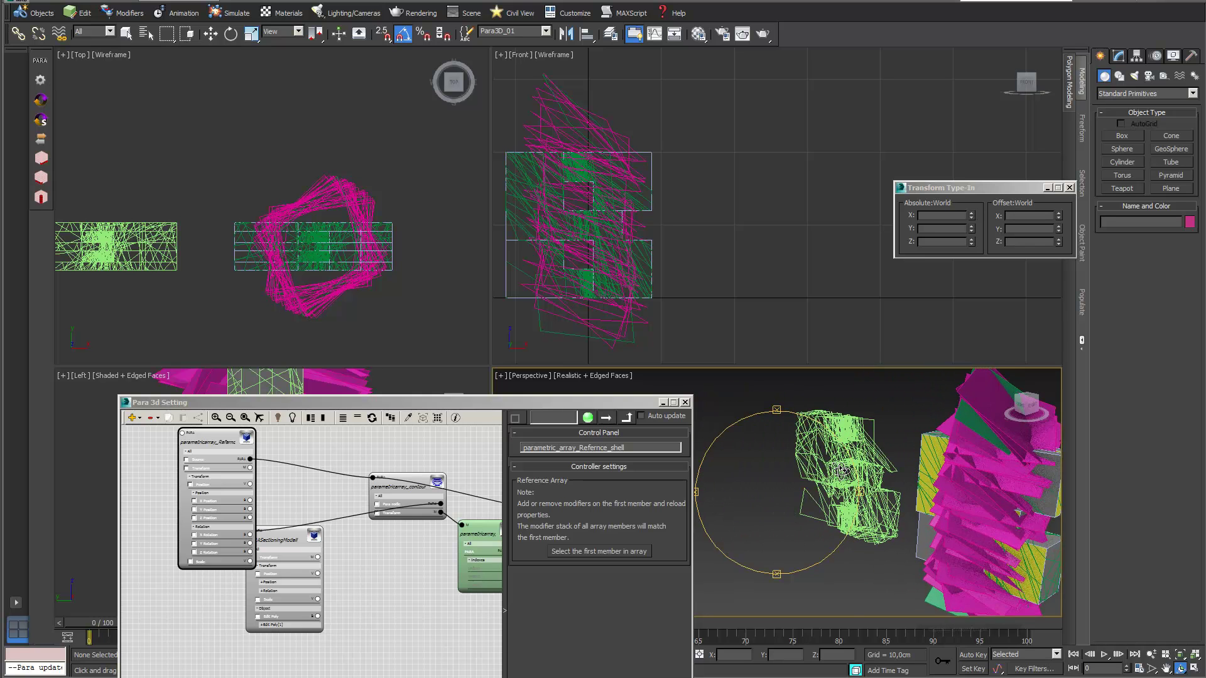
scroll(840, 470, "up", 3)
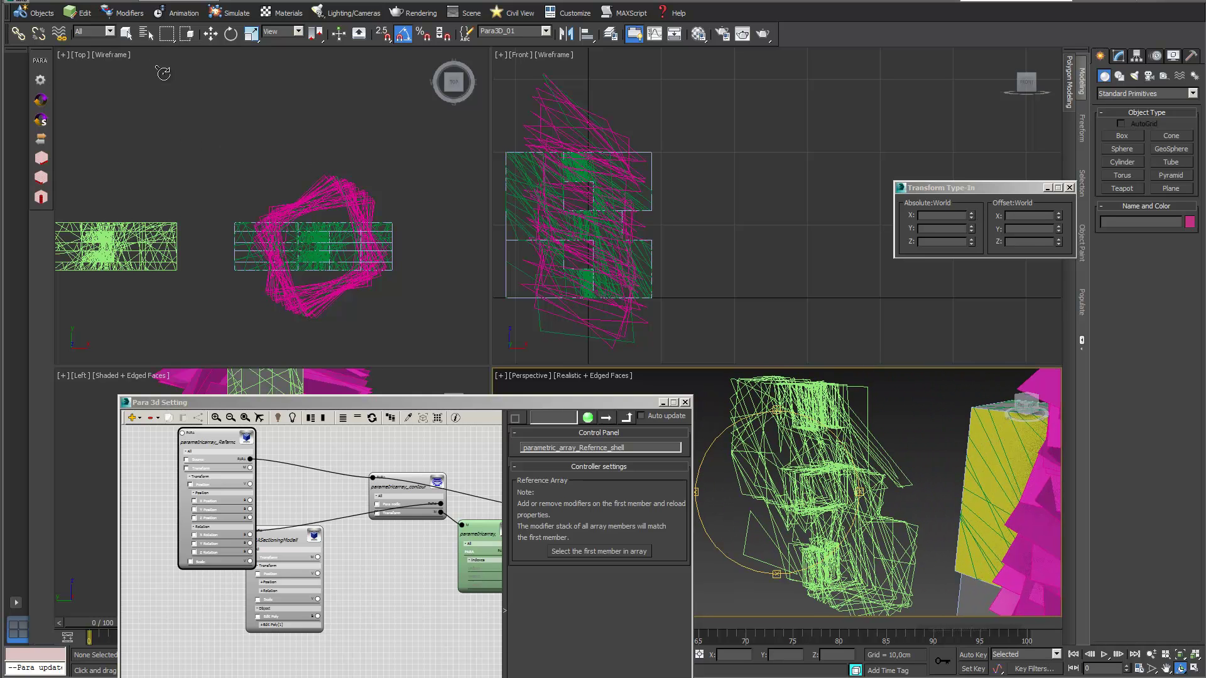
- Select the first member of the parametric_array_Refernce_shell array, leaving the node graph and the shapes in view
left_click(126, 33)
left_click(865, 389)
left_click_drag(545, 409, 586, 305)
left_click_drag(316, 391, 227, 367)
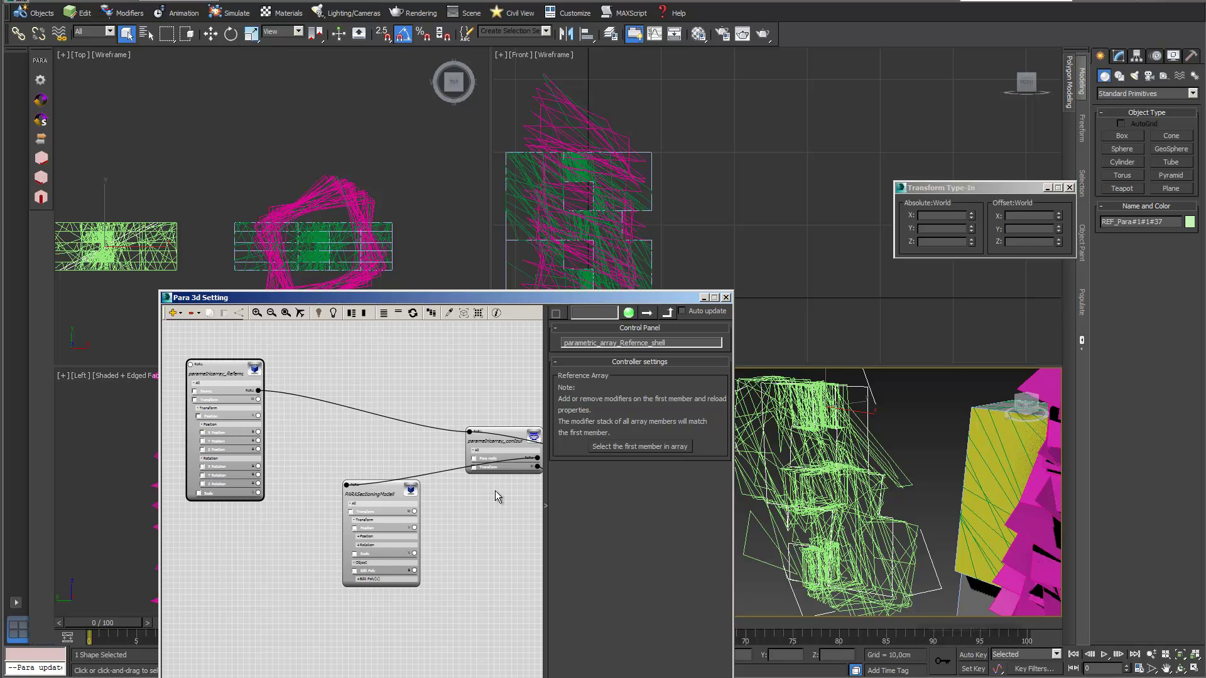
left_click(633, 447)
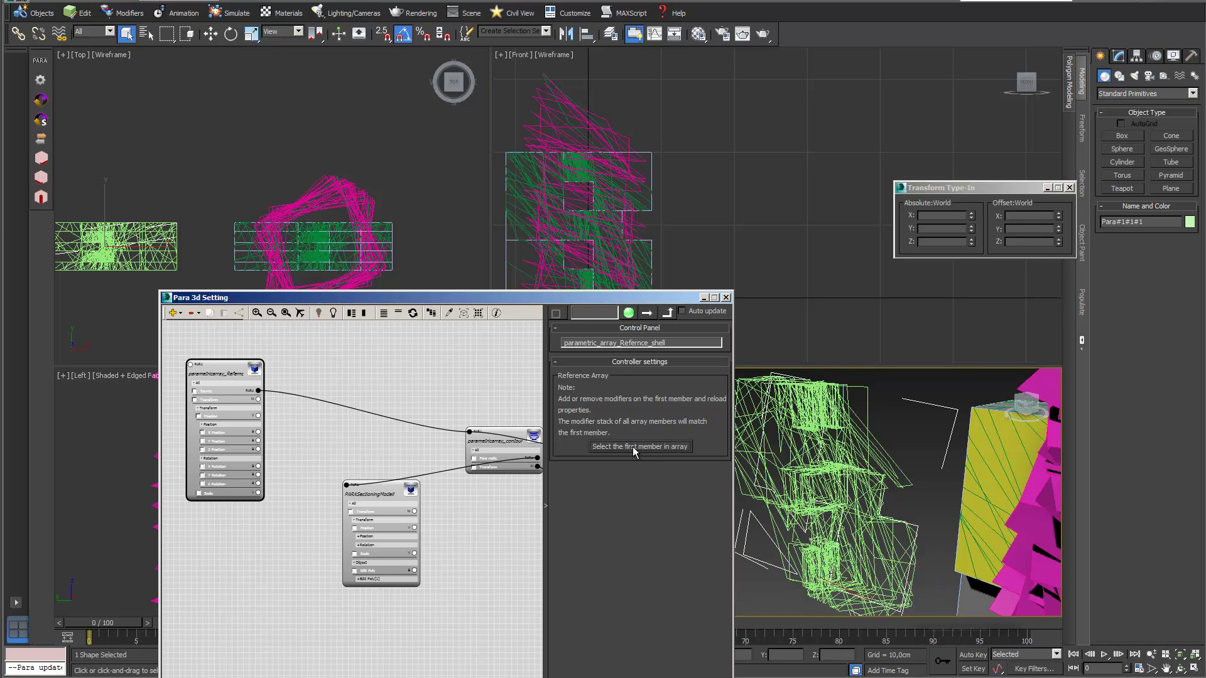
- Add a Shell modifier on top of the Editable Spline of the array's first member
left_click(1119, 56)
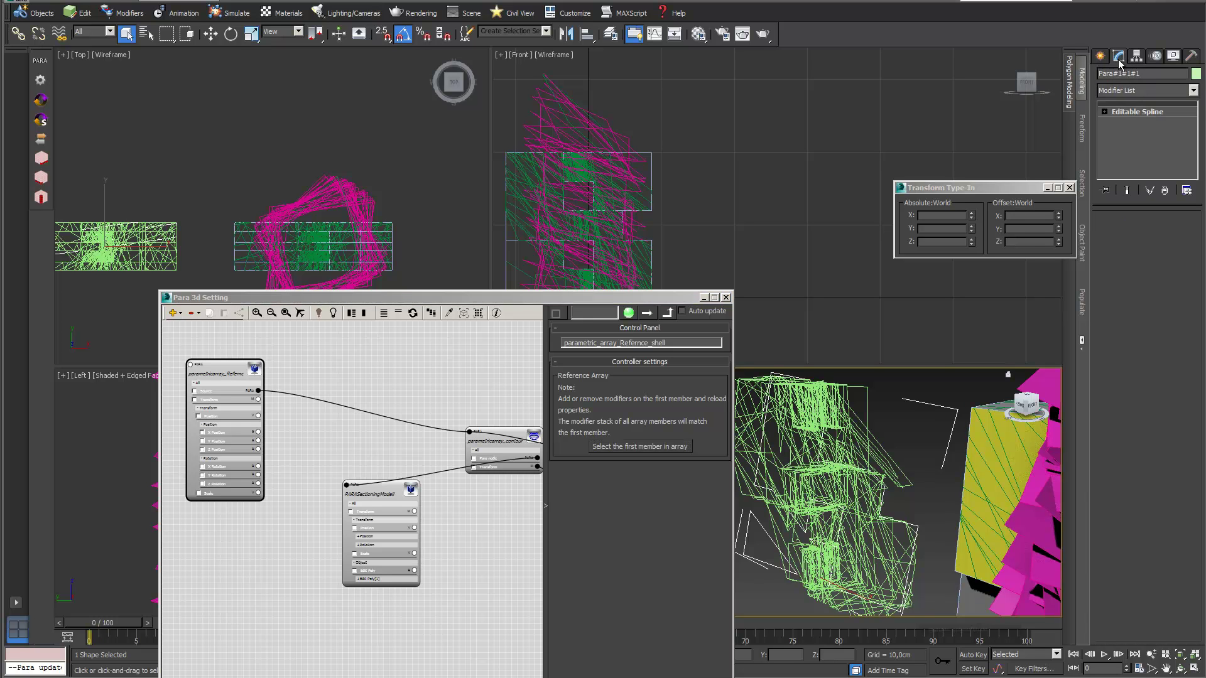
left_click(1192, 91)
scroll(1197, 377, "down", 10)
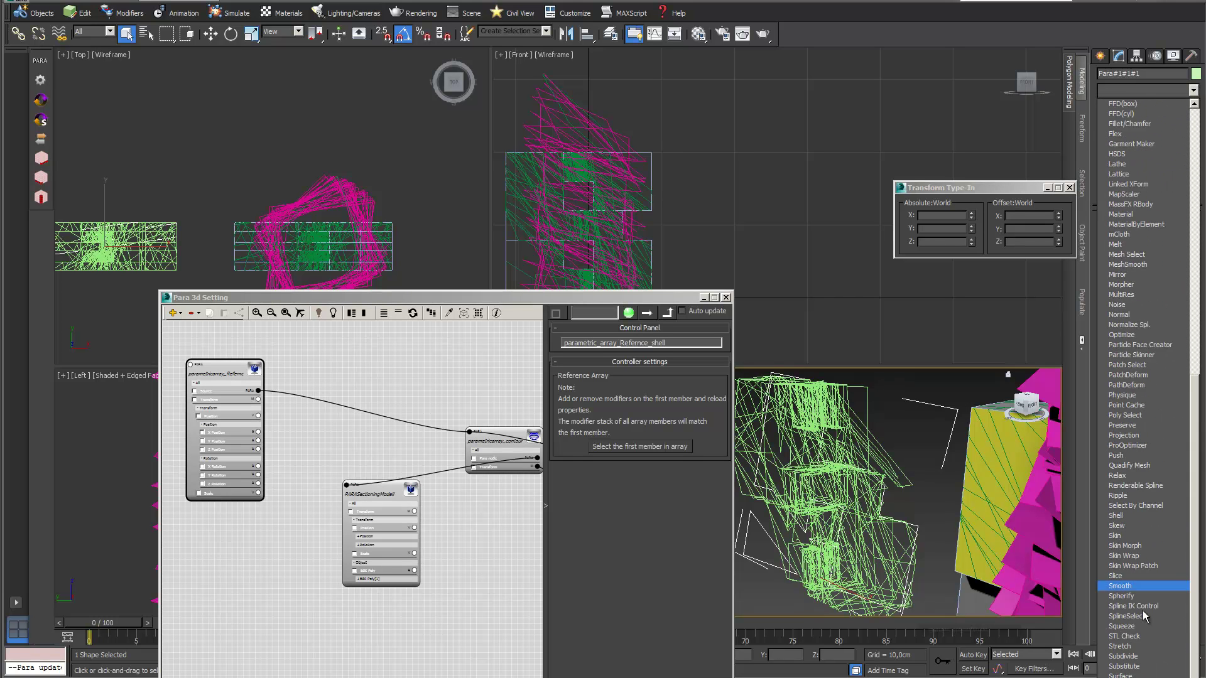
left_click(1129, 517)
left_click(1129, 517)
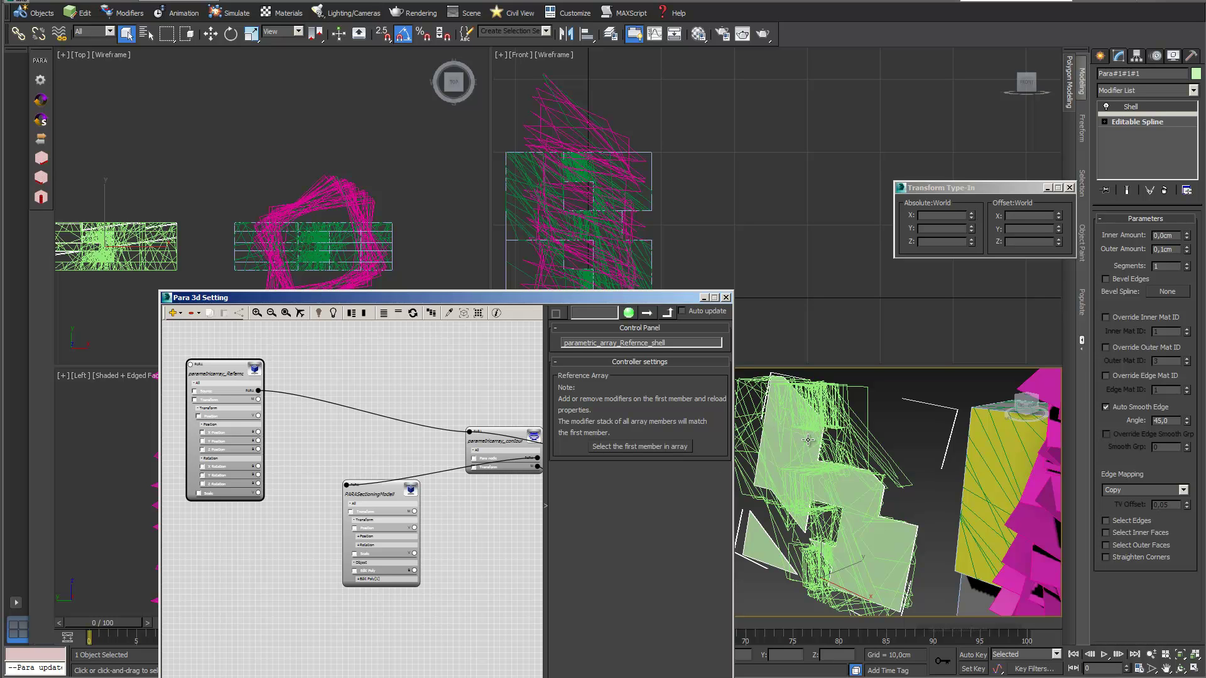
- Reload the reference array's properties so all members take the Shell modifier, declining access to the Editable Spline vertices
left_click(413, 316)
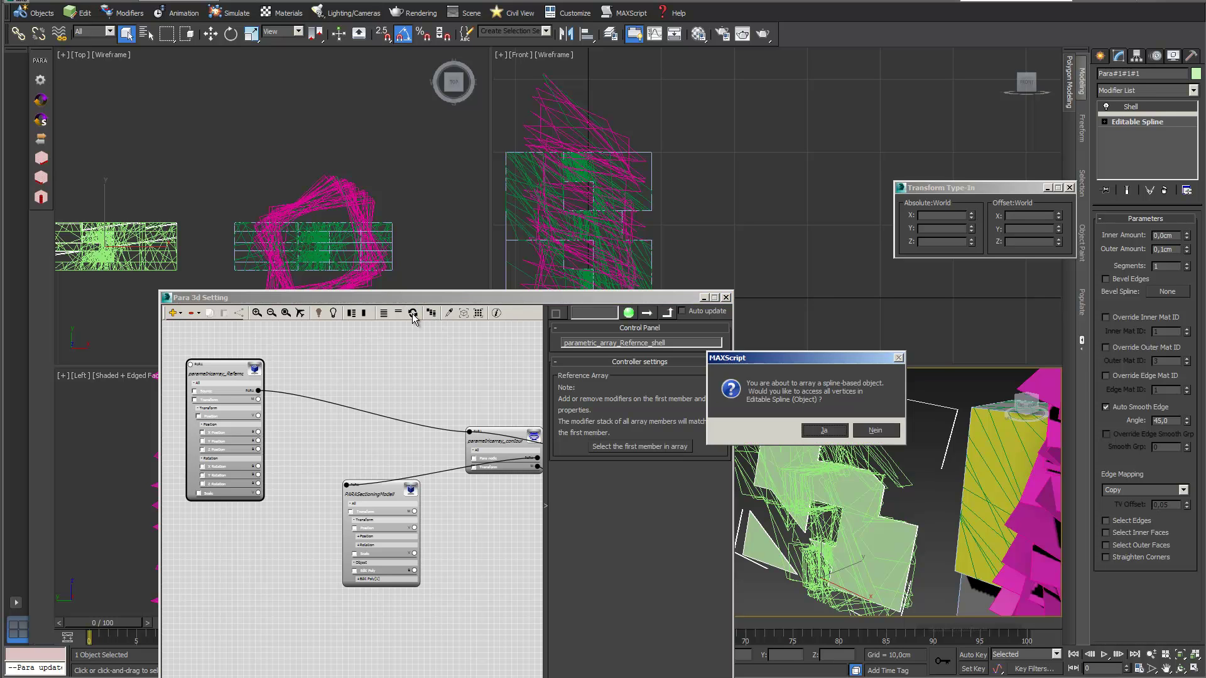
left_click_drag(855, 358, 699, 326)
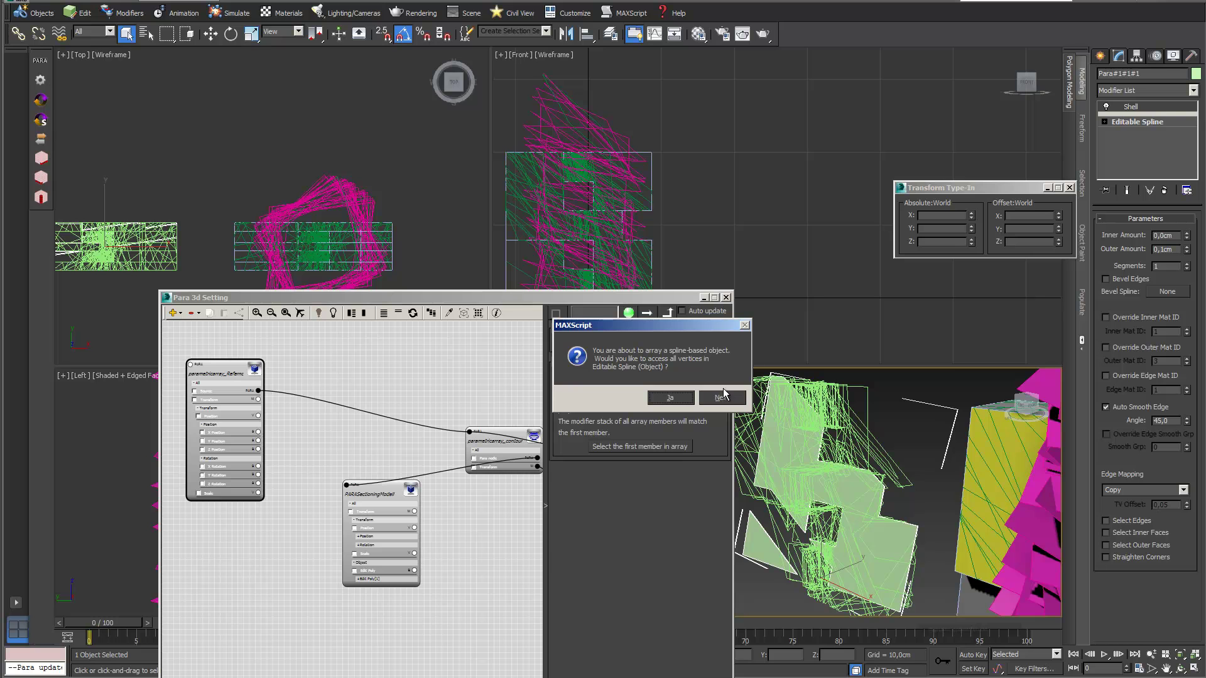
left_click(722, 399)
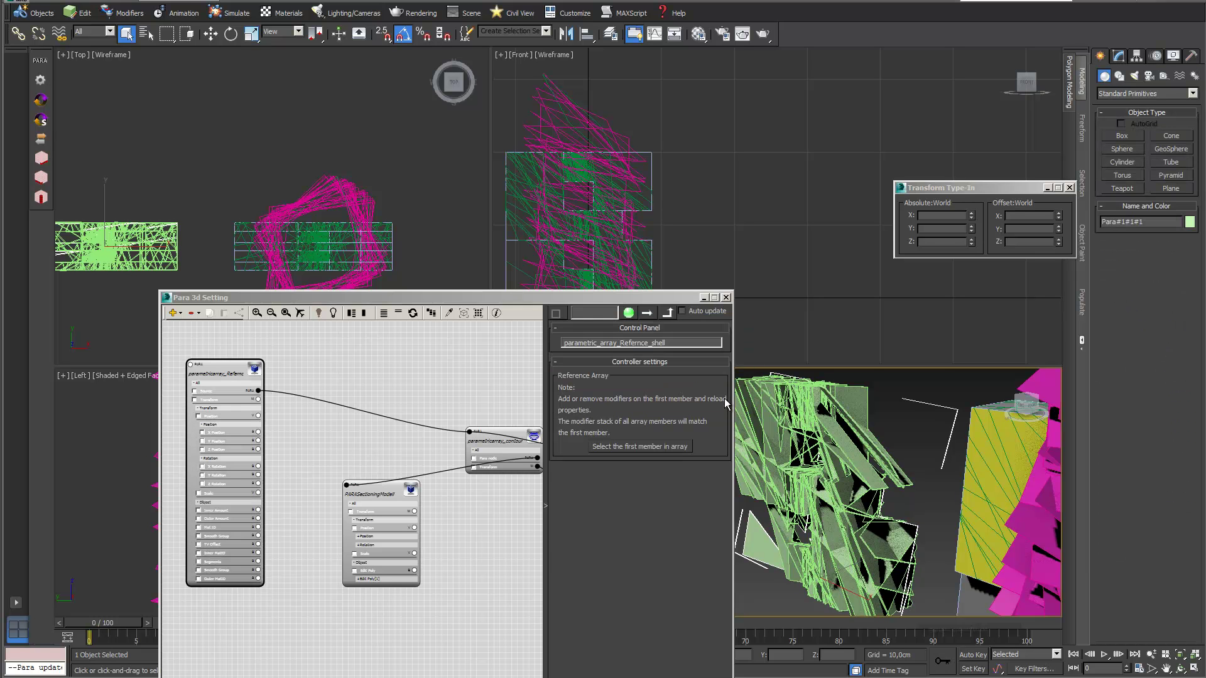
left_click_drag(677, 301, 379, 311)
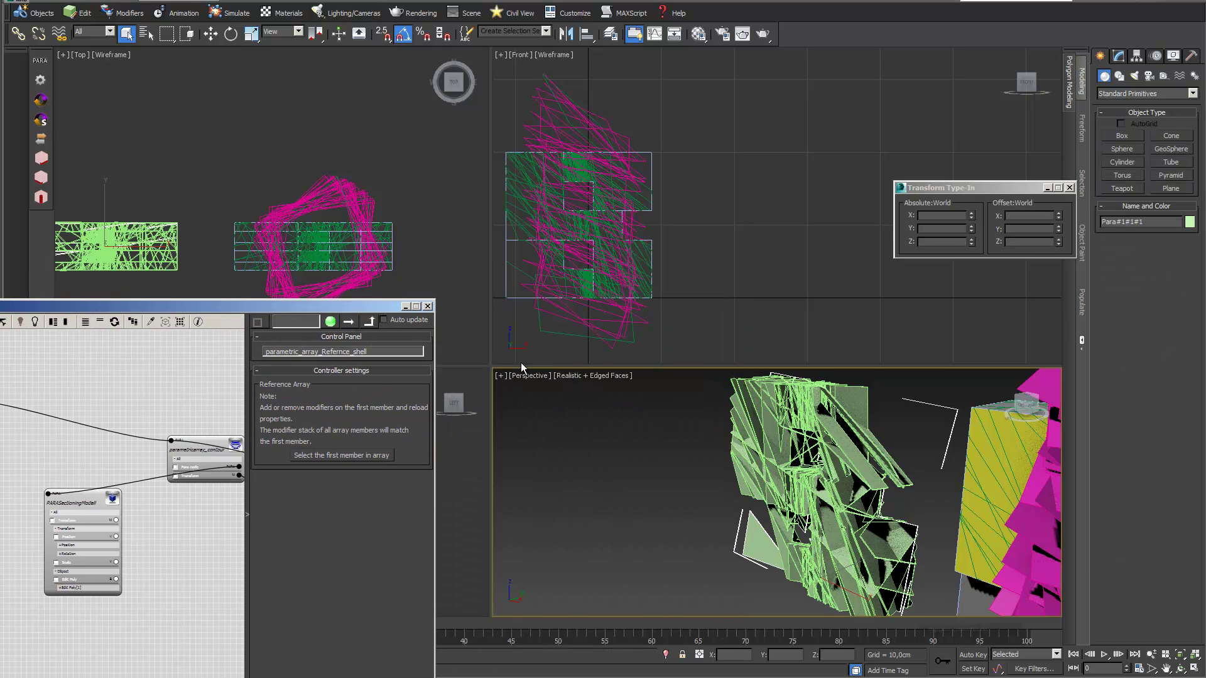
left_click_drag(437, 285, 431, 284)
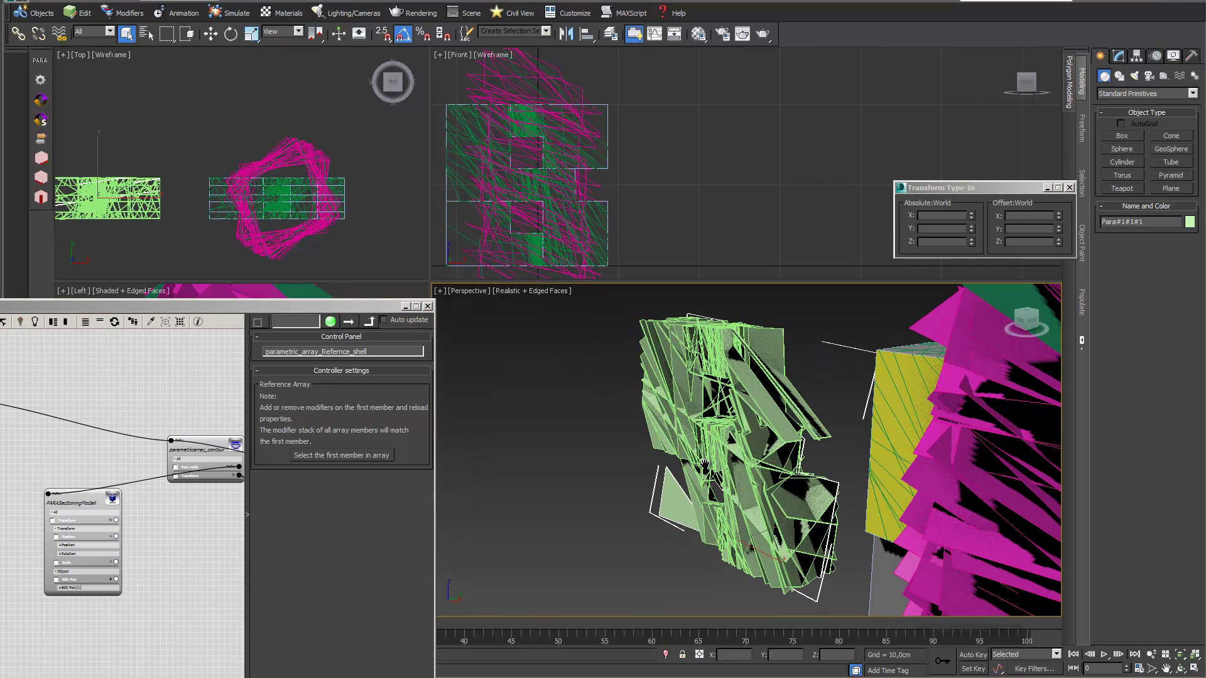
left_click(1181, 670)
left_click_drag(848, 440, 722, 475)
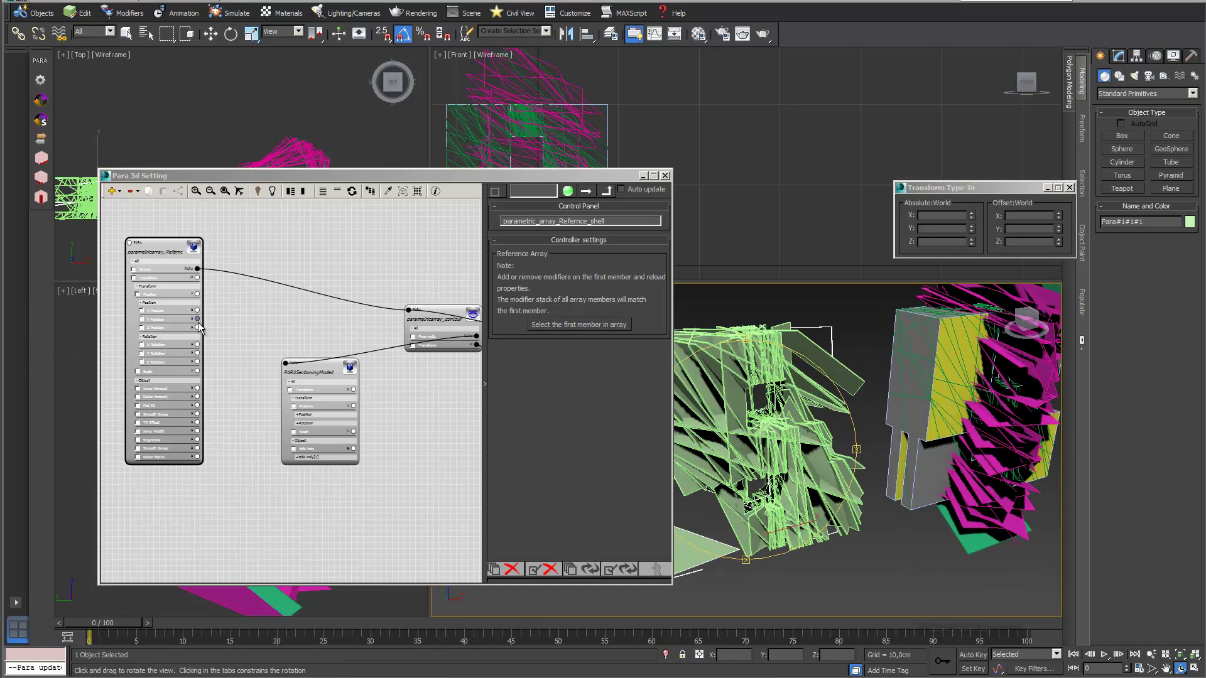
- Activate the Outer Amount channel of the parametric_array_Refernce_shell node, leaving Inner Amount inactive
middle_click_drag(237, 370, 264, 376)
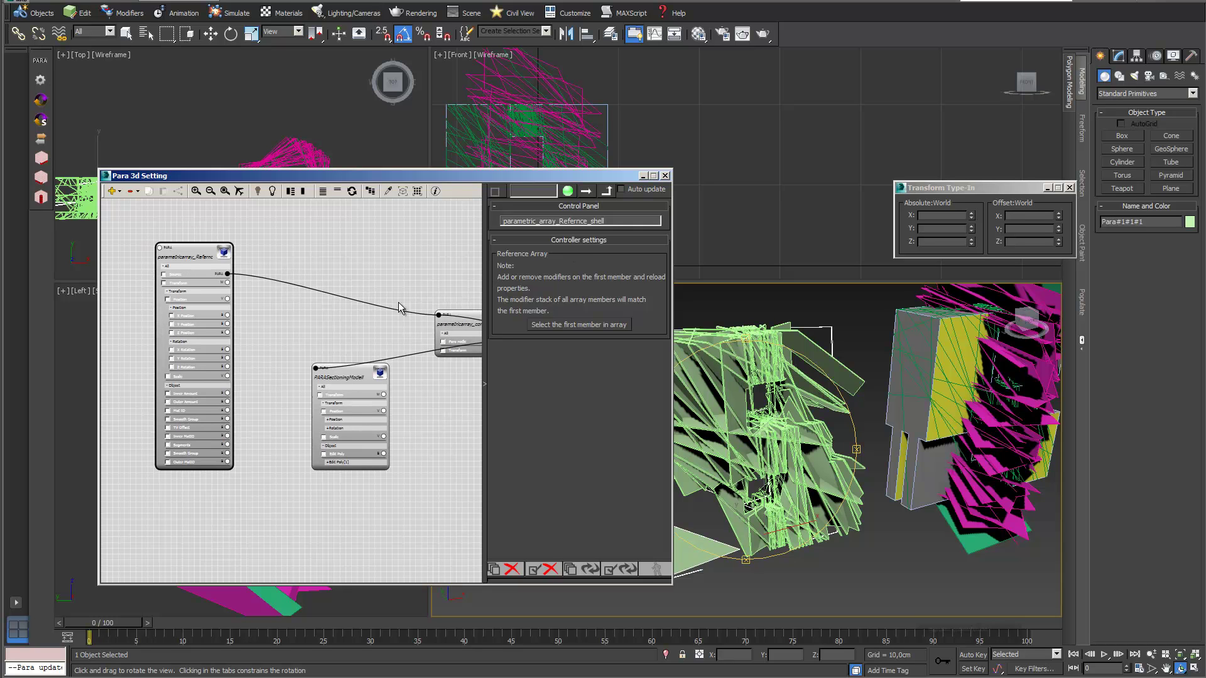
left_click(167, 394)
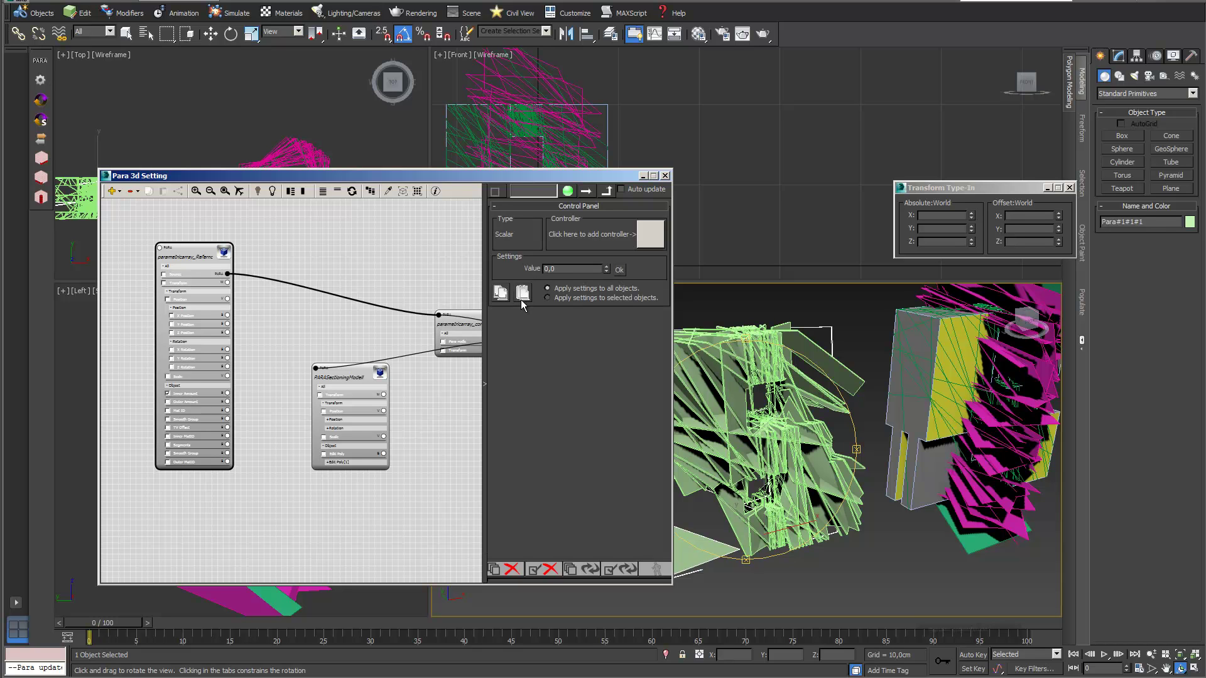
left_click(168, 394)
left_click(168, 402)
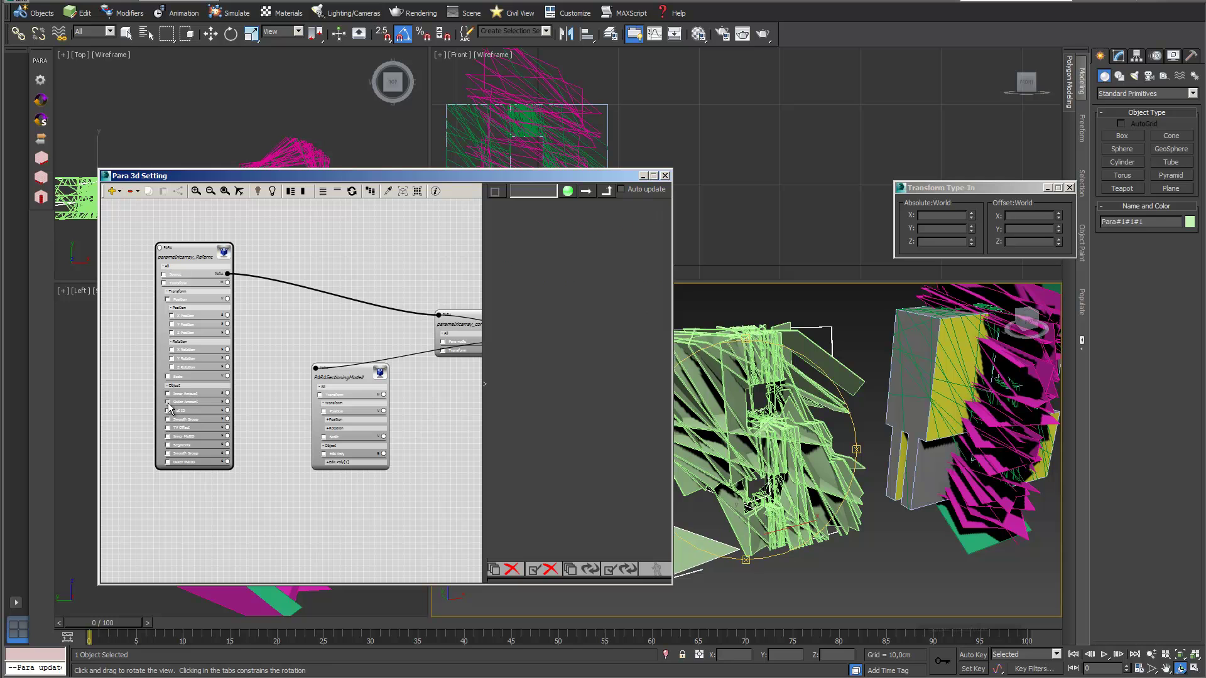
scroll(277, 333, "up", 2)
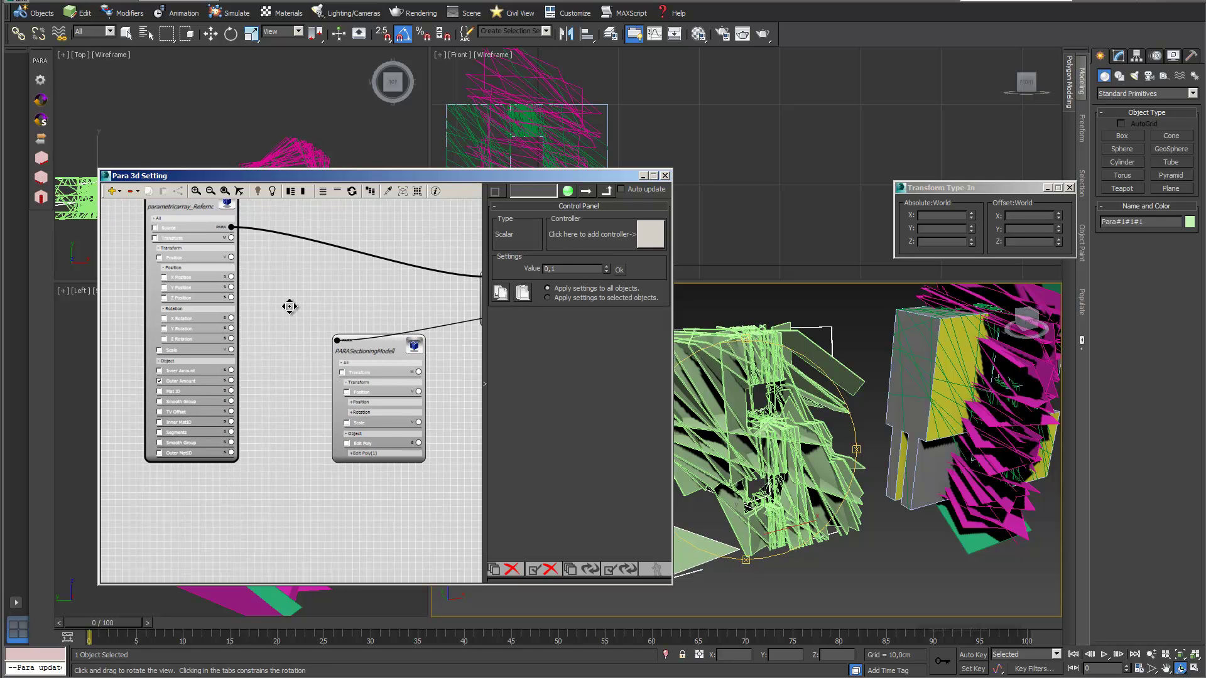
- Attach a new Pattern Controller to the Outer Amount channel of the shell array node
left_click_drag(241, 370, 273, 384)
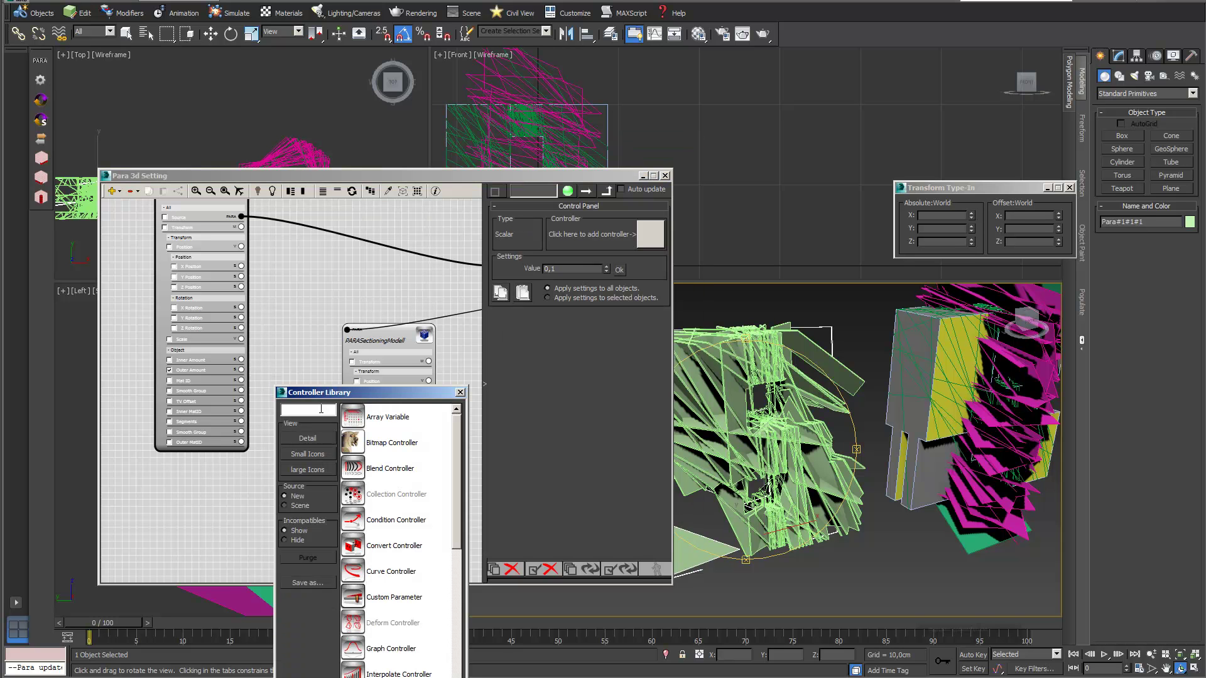
type("pat")
double_click(352, 418)
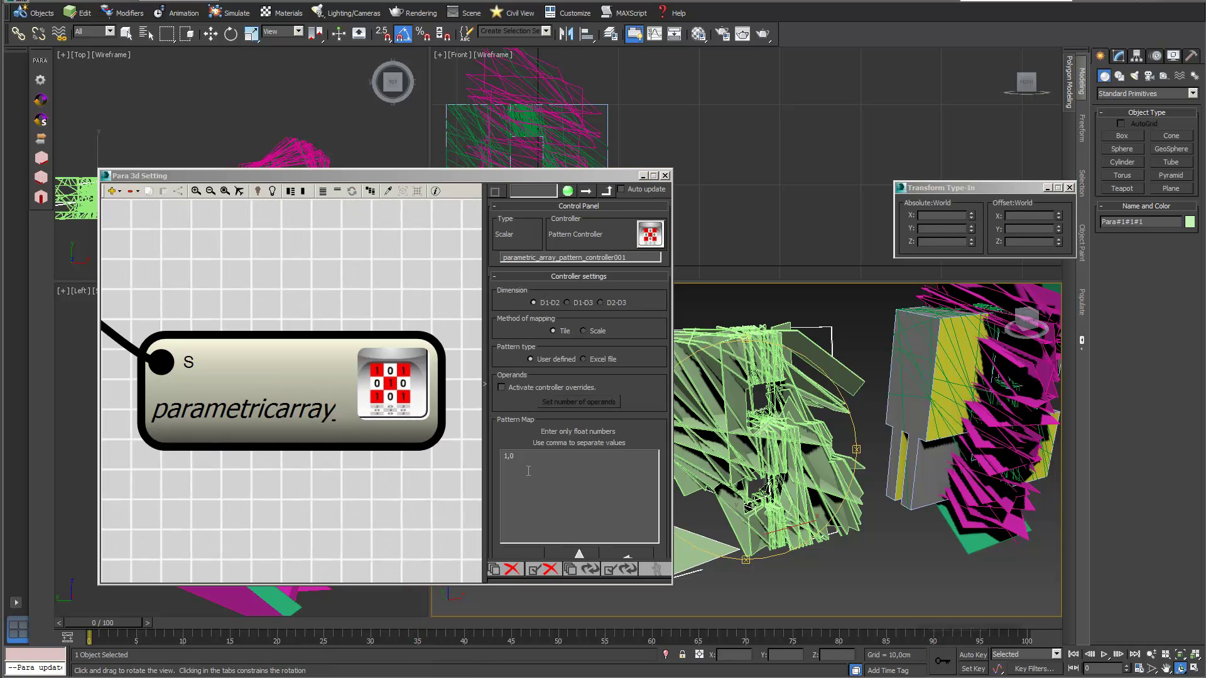
- Set the Pattern Controller's user-defined pattern map to 0.1, 0.5 and apply it to the shell thicknesses
left_click_drag(523, 459, 491, 454)
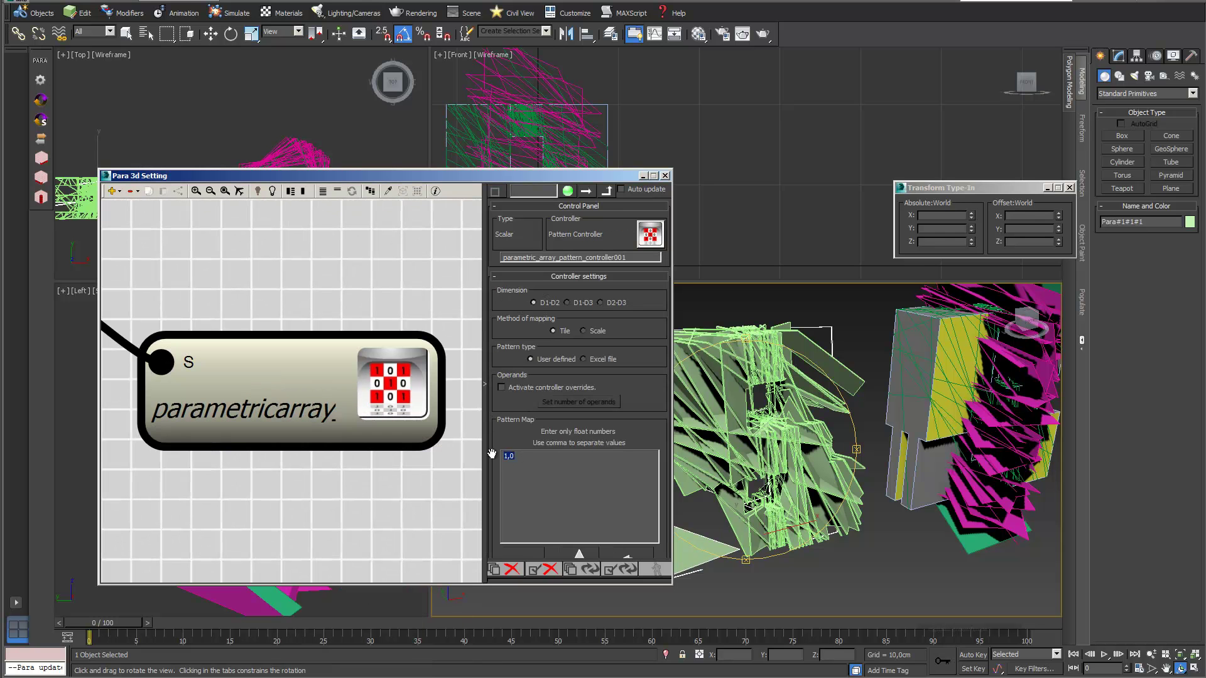
type("0,1")
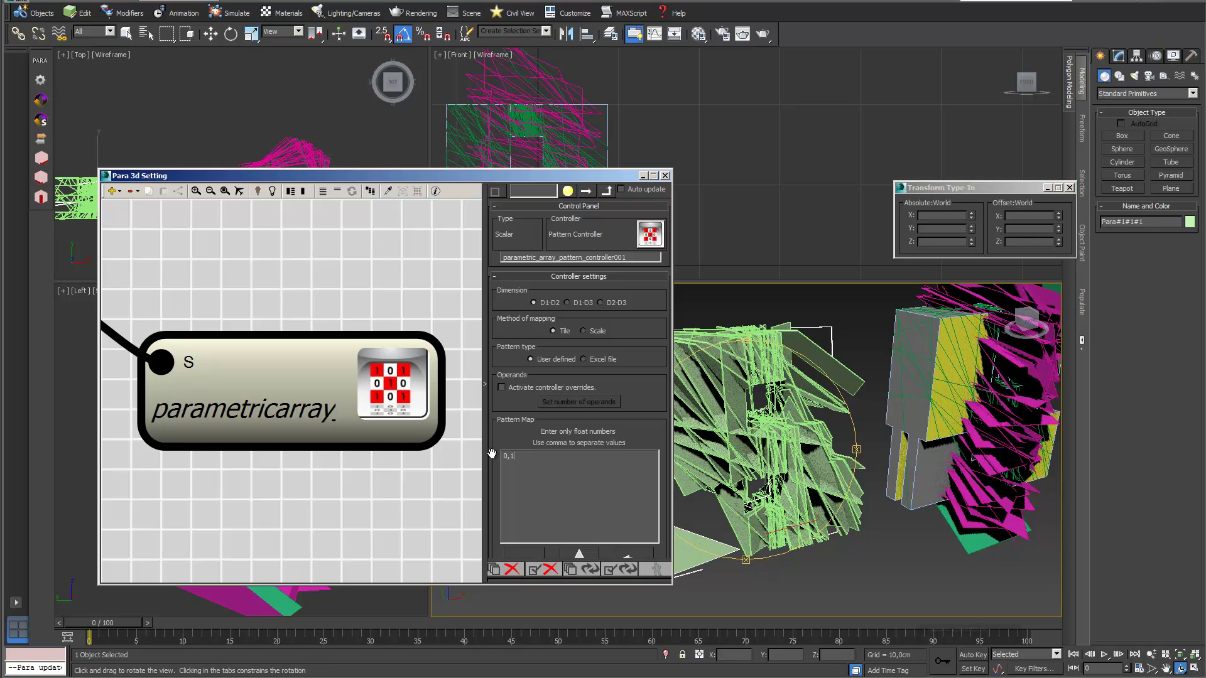
key("BackSpace")
key("BackSpace")
middle_click_drag(804, 439, 854, 452)
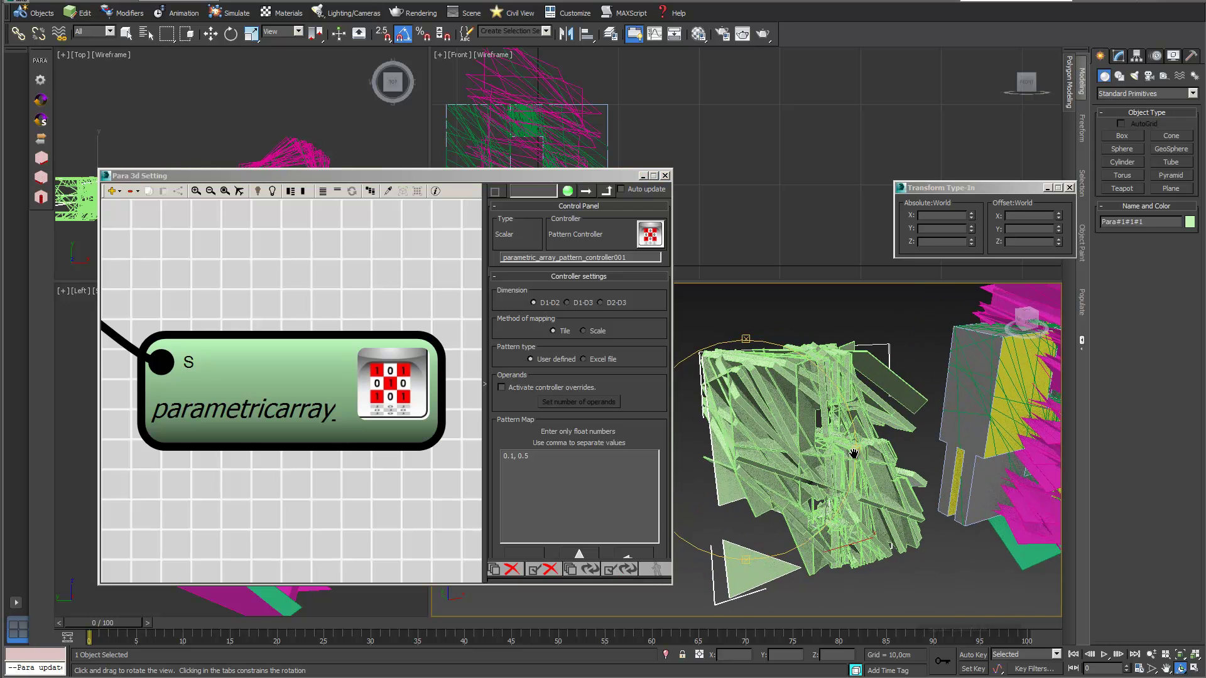
scroll(854, 453, "up", 2)
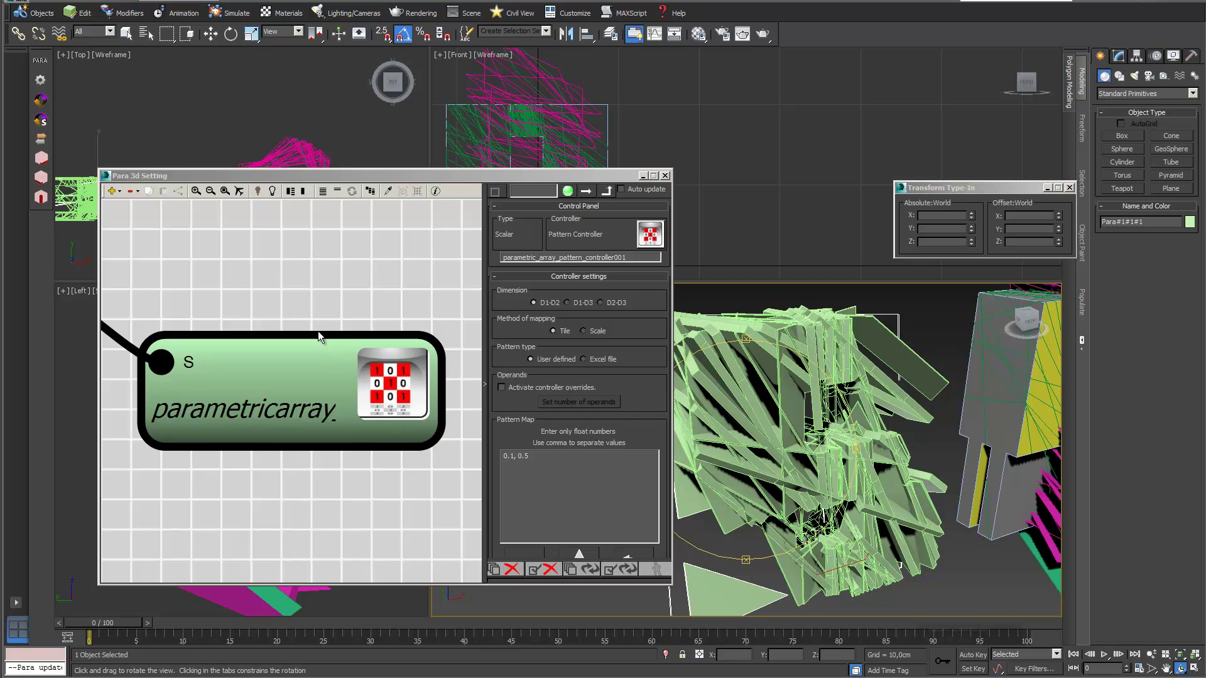
- Attach a new Random Controller to the Outer Amount channel of the shell array node in place of the pattern
scroll(317, 330, "down", 3)
left_click_drag(257, 370, 194, 334)
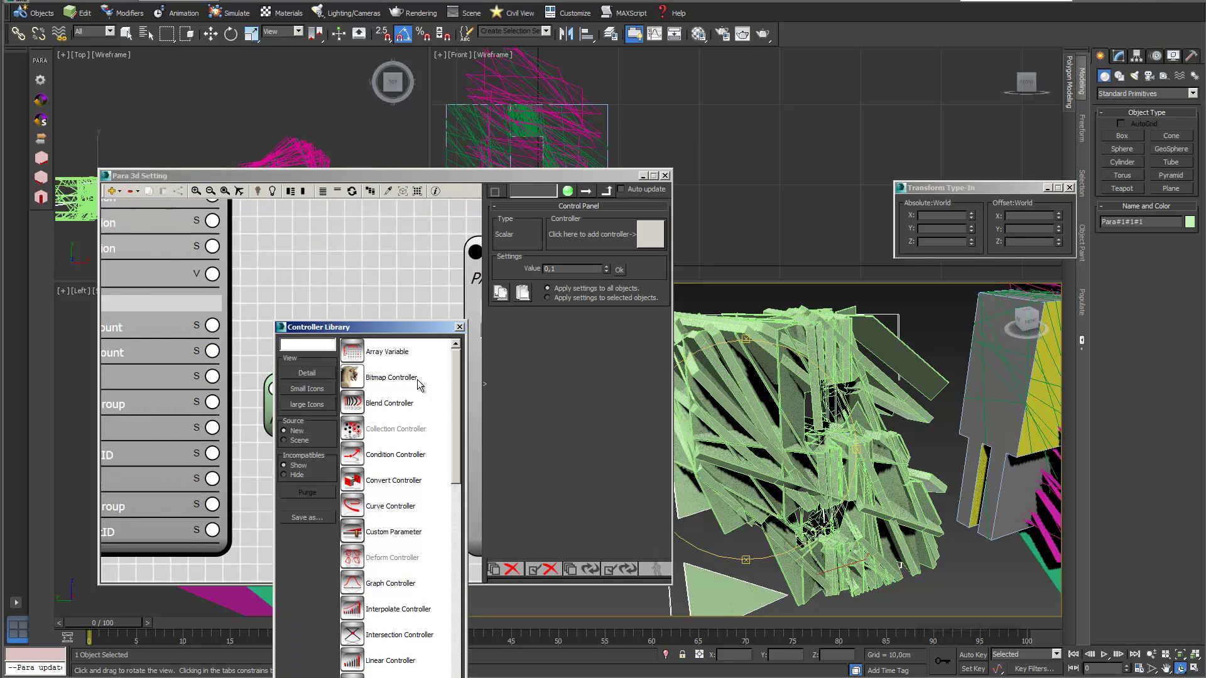
type("ran")
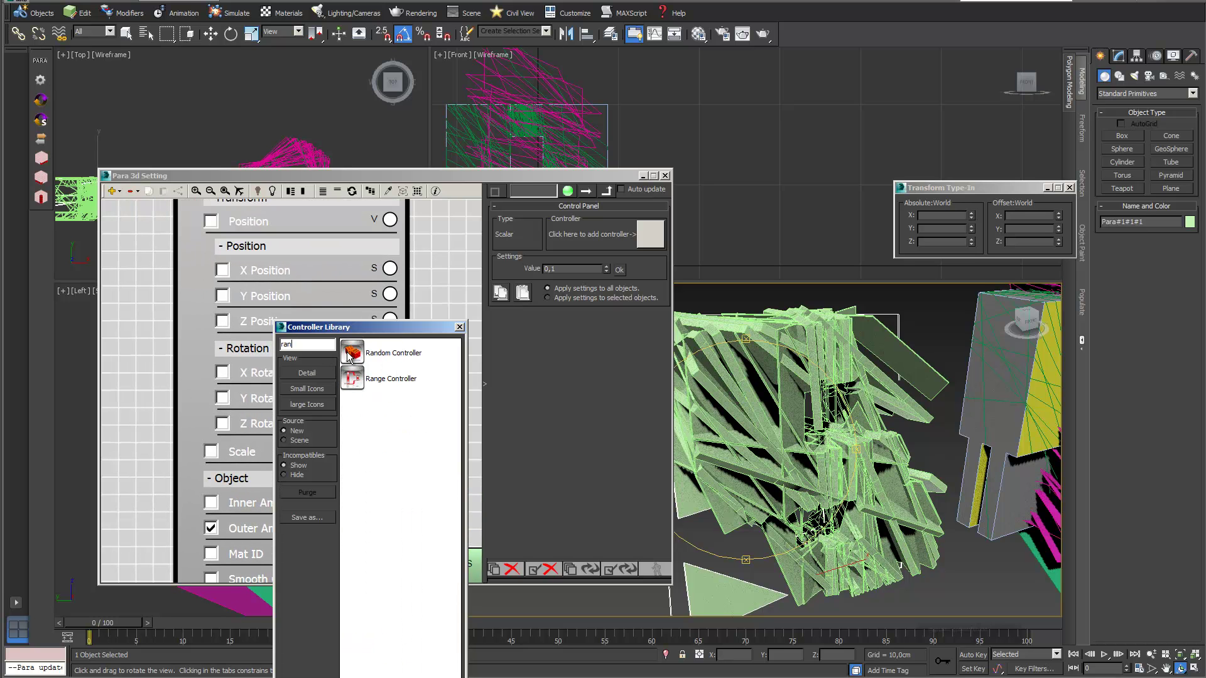
double_click(349, 356)
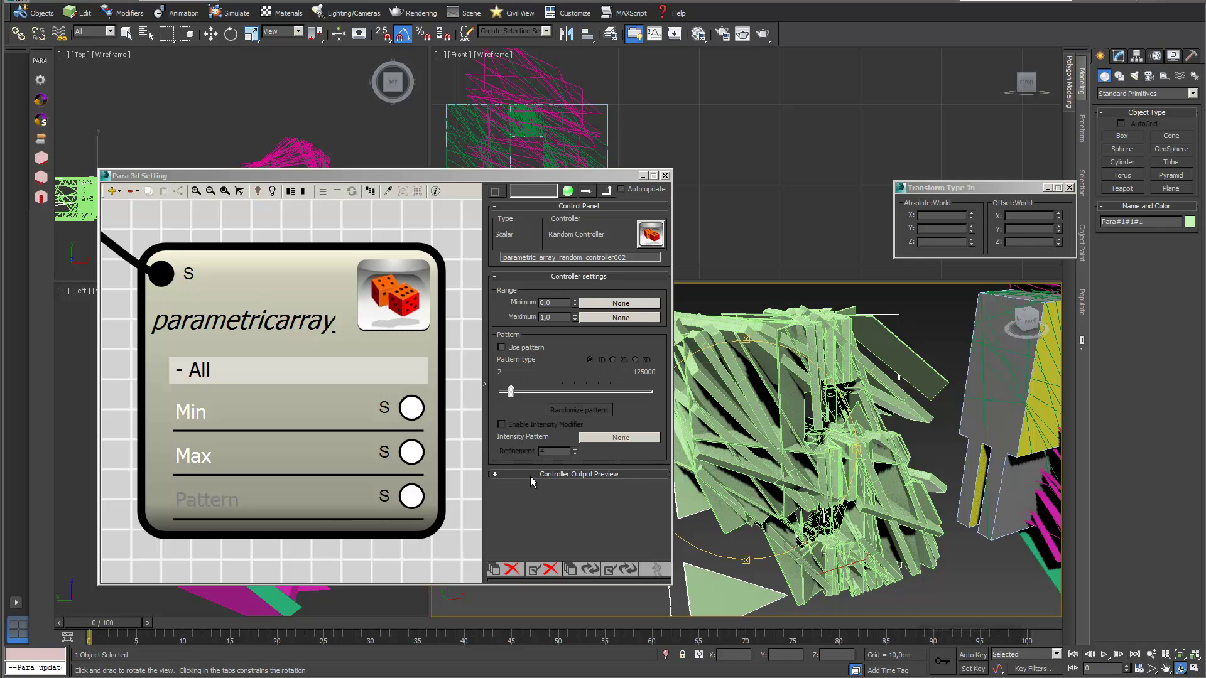
- Set the Random Controller's range to a minimum of 0,01 and a maximum of 0,5, apply it and inspect the shelled contours
left_click(554, 304)
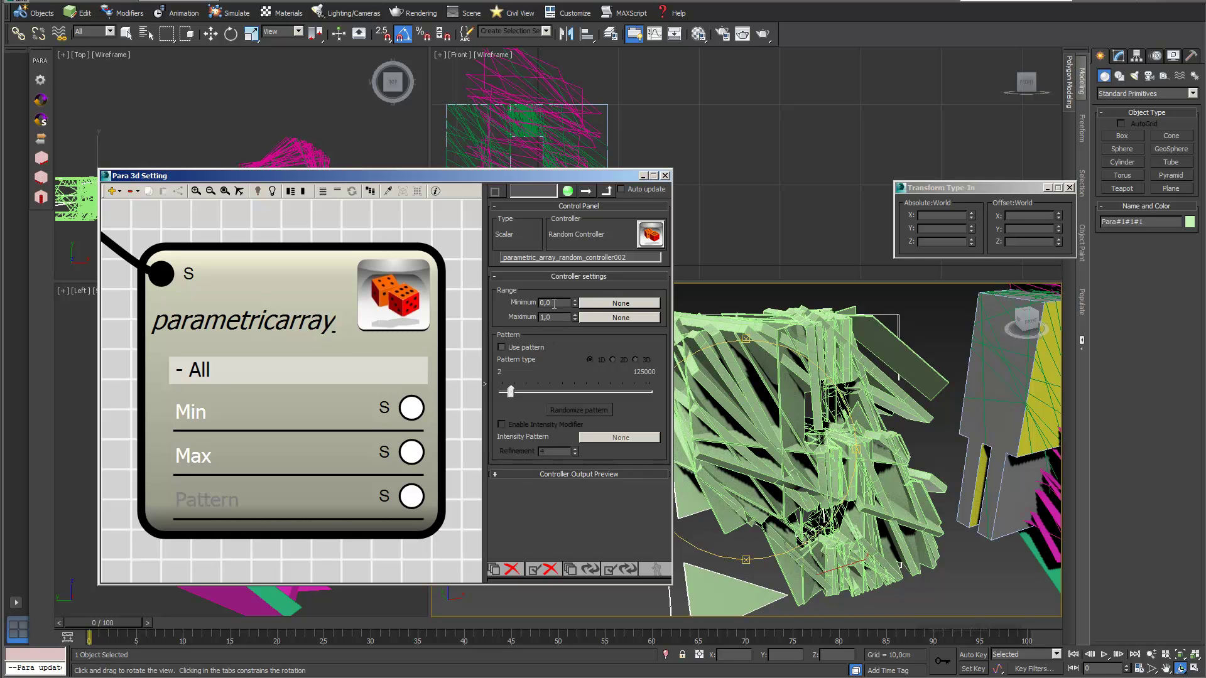
key("Tab")
type("0,5")
left_click(615, 568)
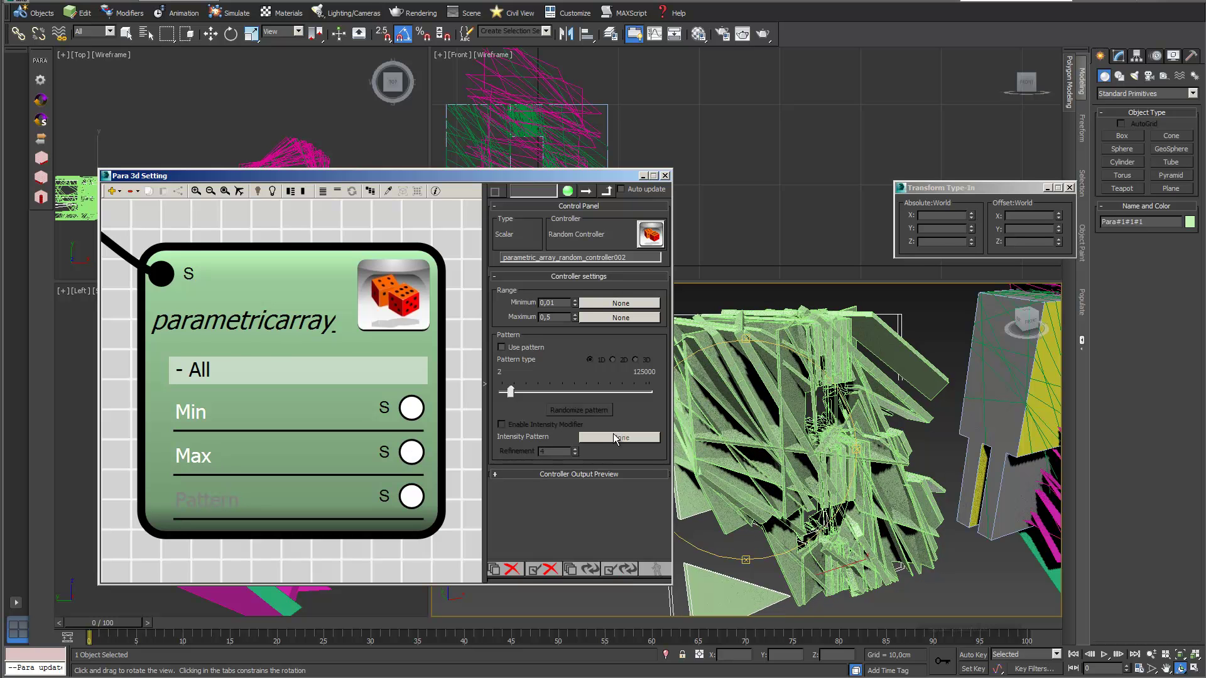
left_click_drag(592, 176, 405, 186)
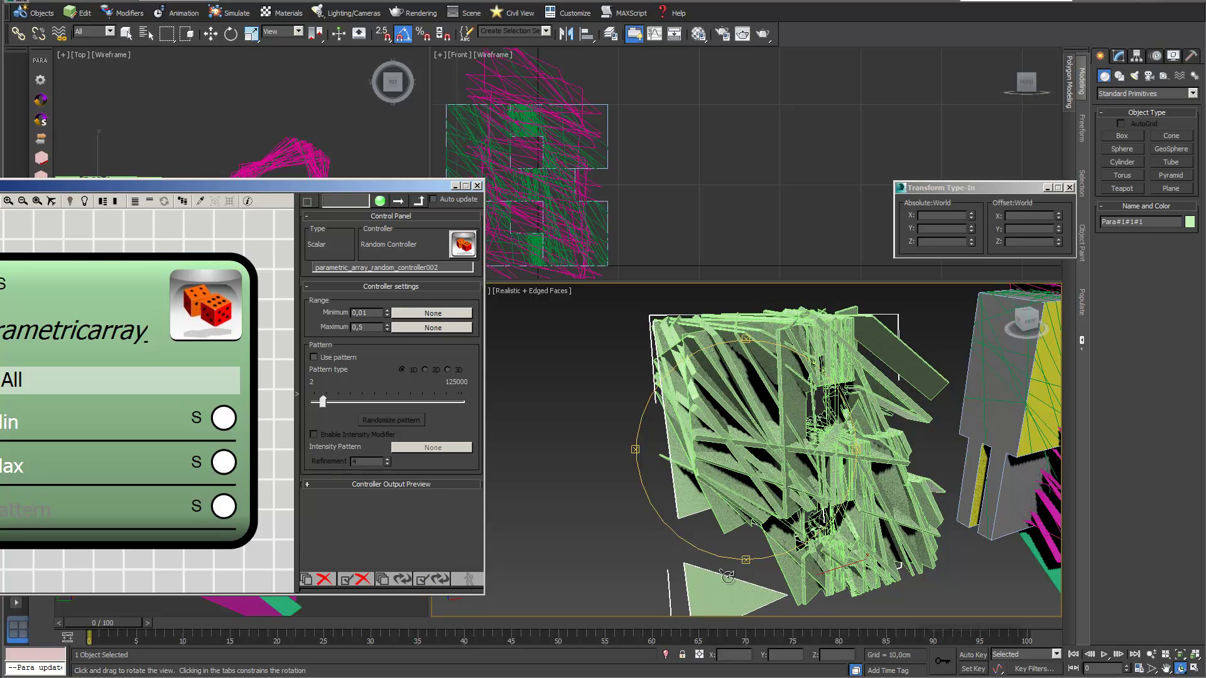
middle_click_drag(823, 444, 679, 450)
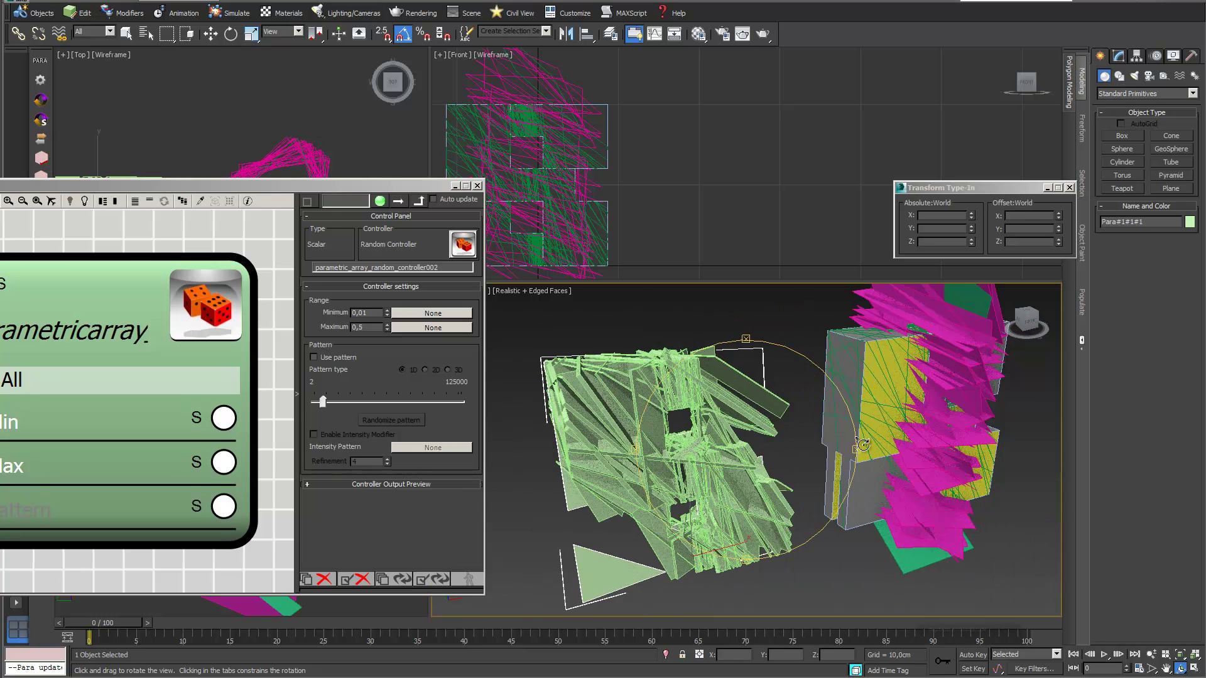
left_click_drag(862, 444, 769, 422)
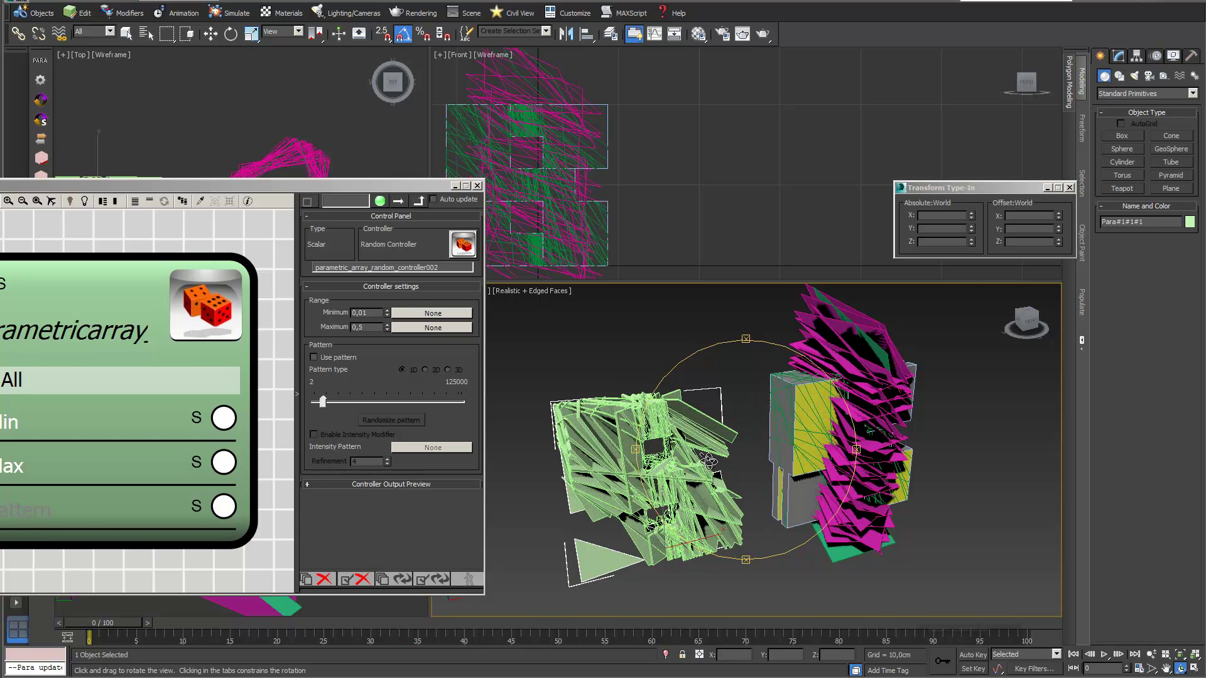
left_click_drag(715, 483, 821, 423)
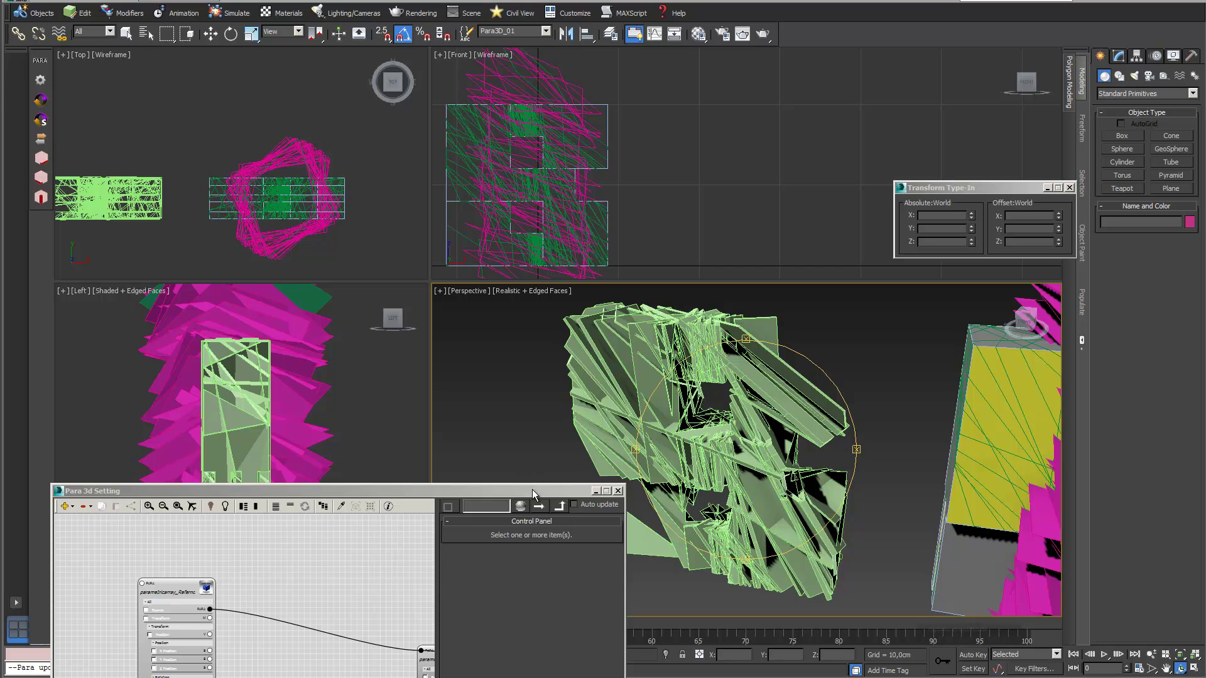
left_click_drag(532, 488, 534, 642)
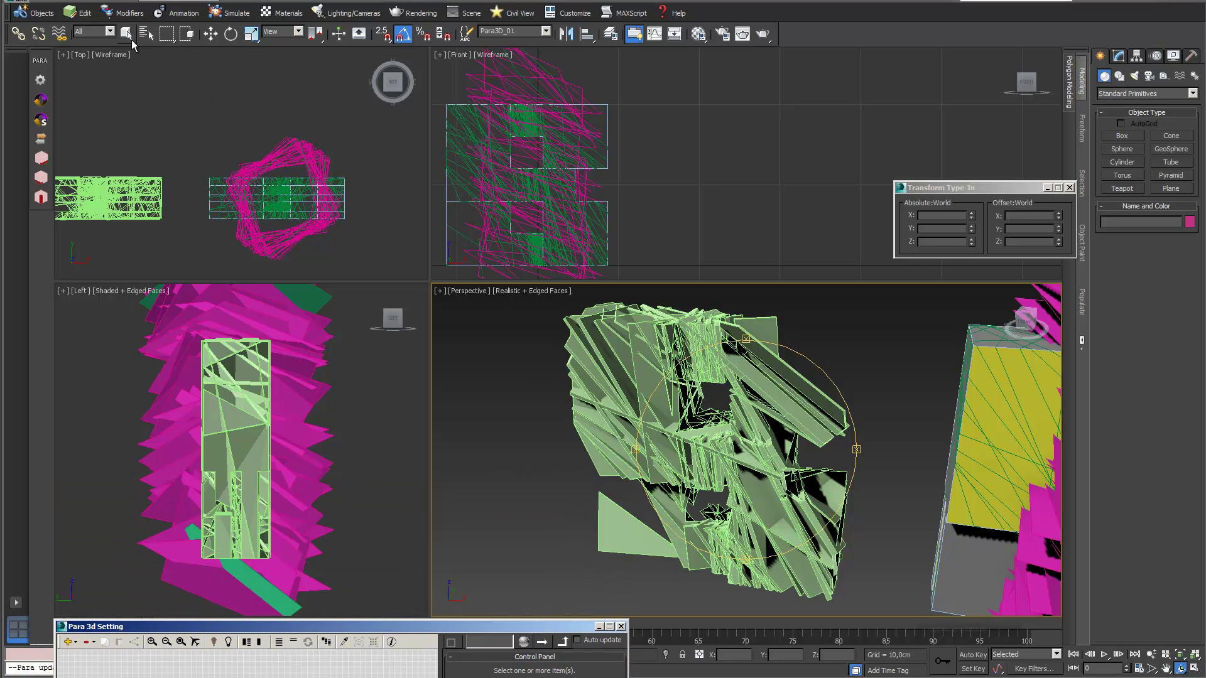
- Examine individual shelled contour pieces of the building by selecting several of them and viewing them up close
left_click(129, 35)
left_click(678, 443)
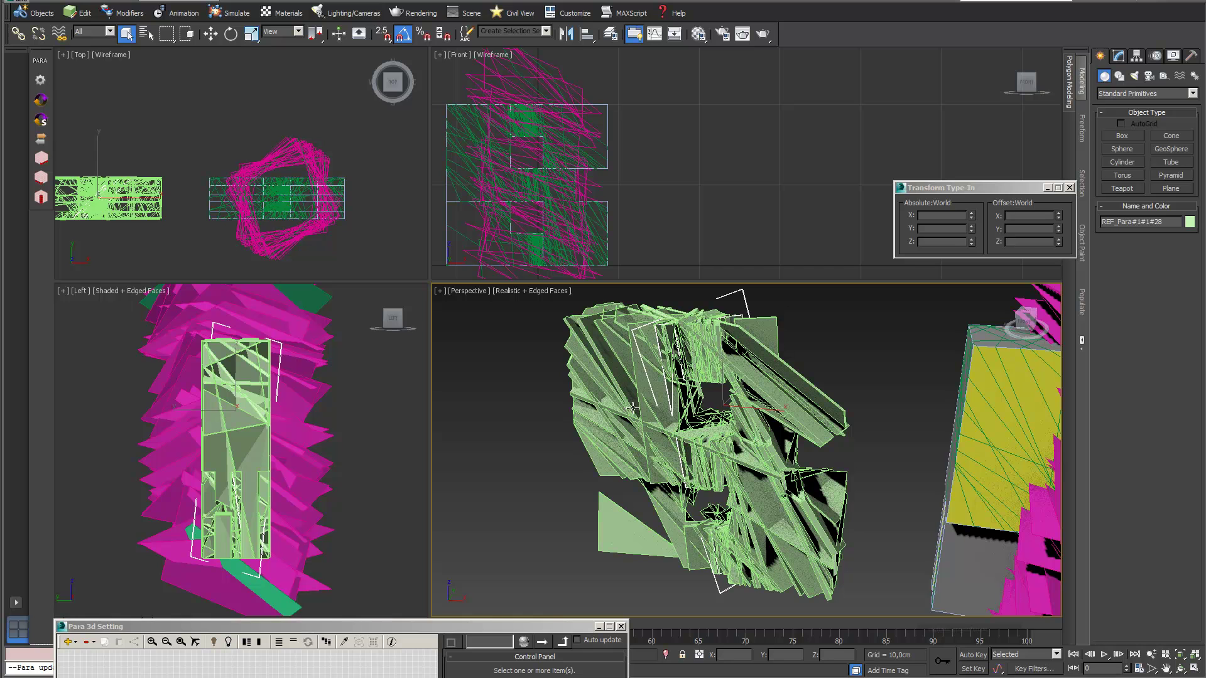
left_click(206, 625)
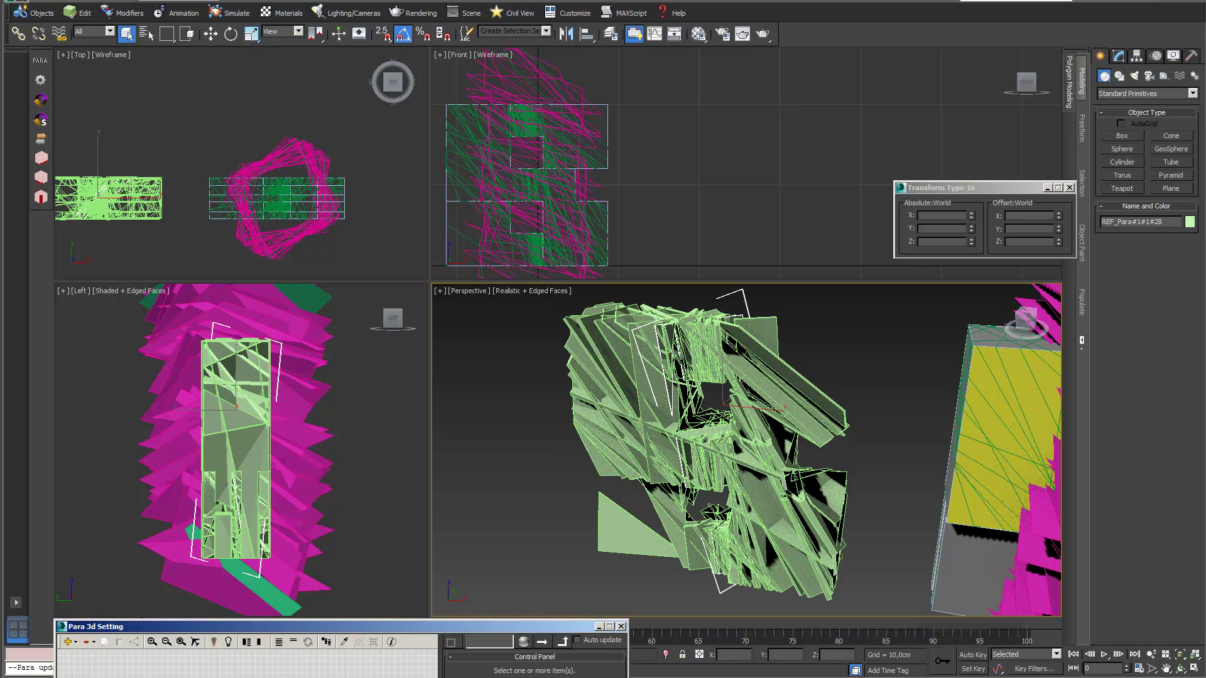
left_click(640, 410)
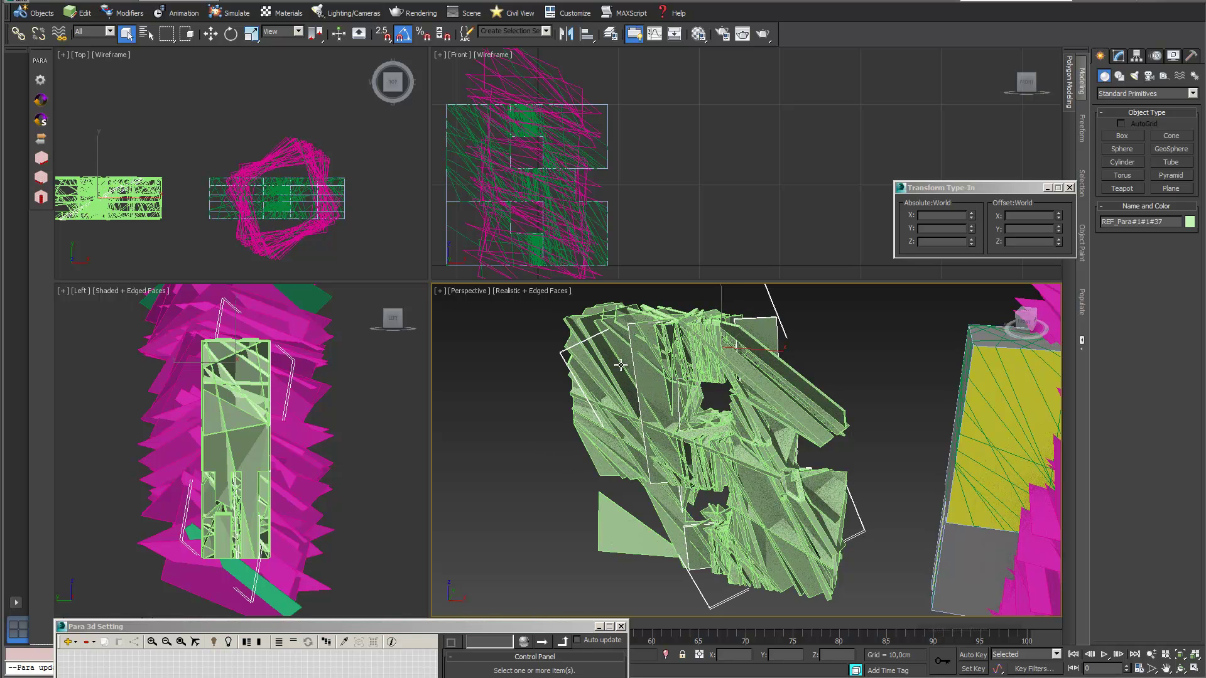
left_click(609, 369)
scroll(659, 378, "up", 3)
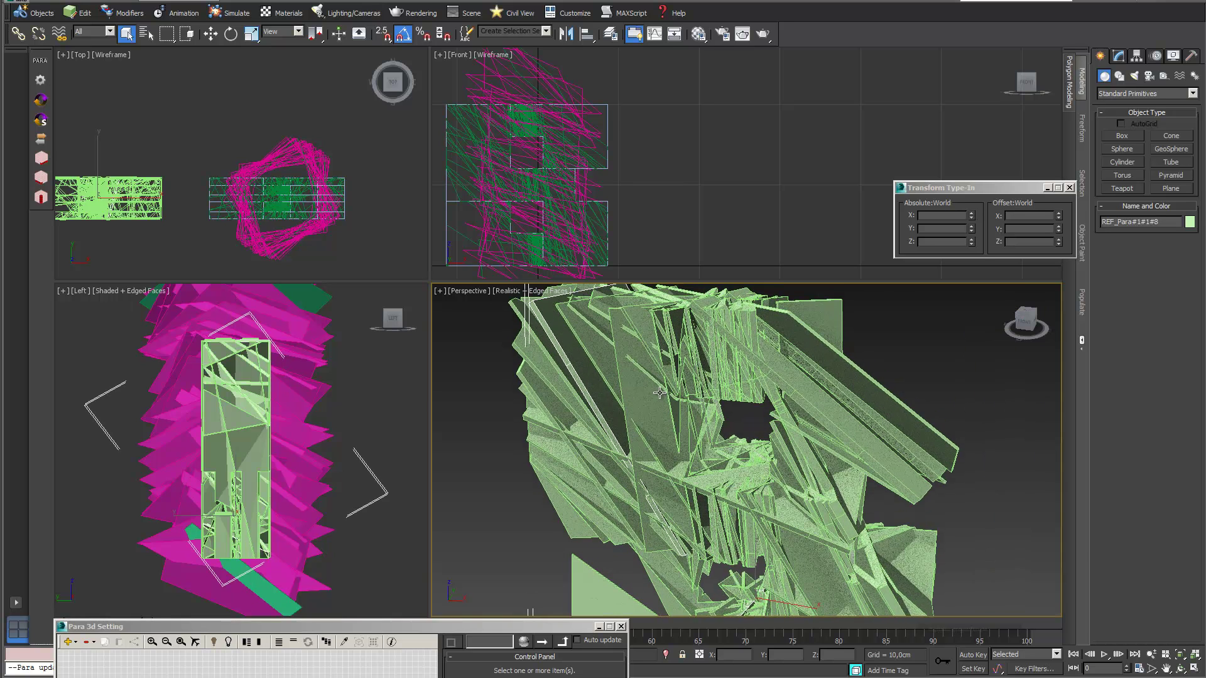
left_click(812, 393)
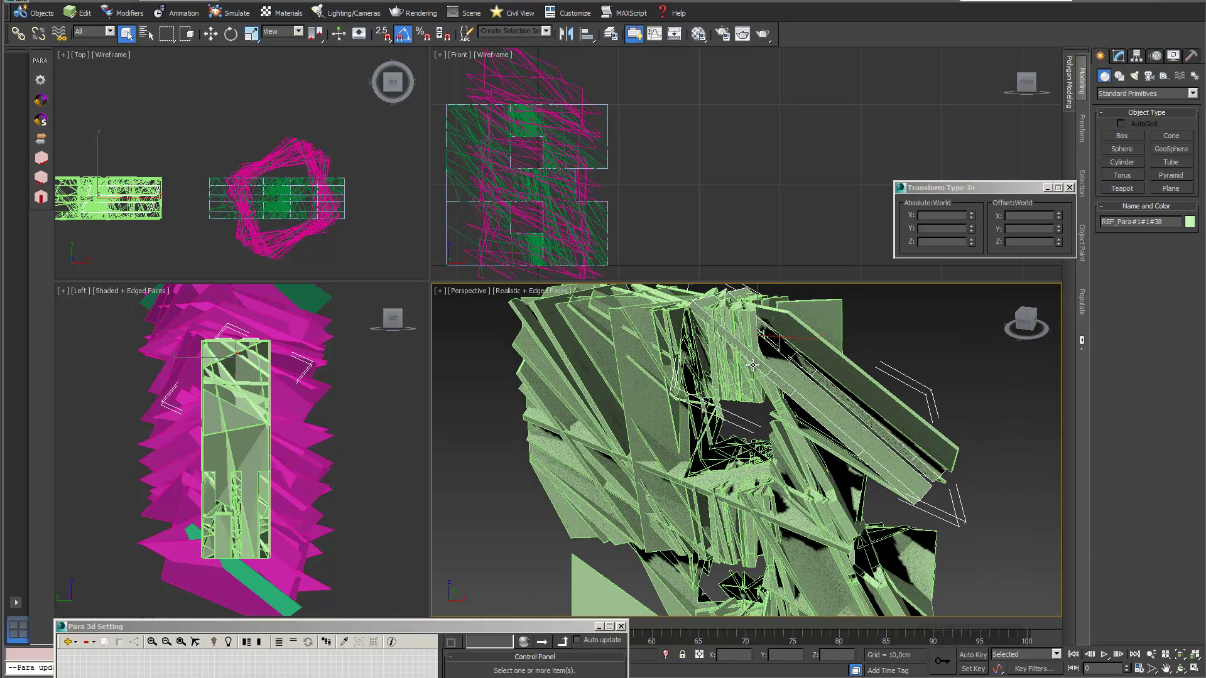
middle_click_drag(751, 373, 719, 422)
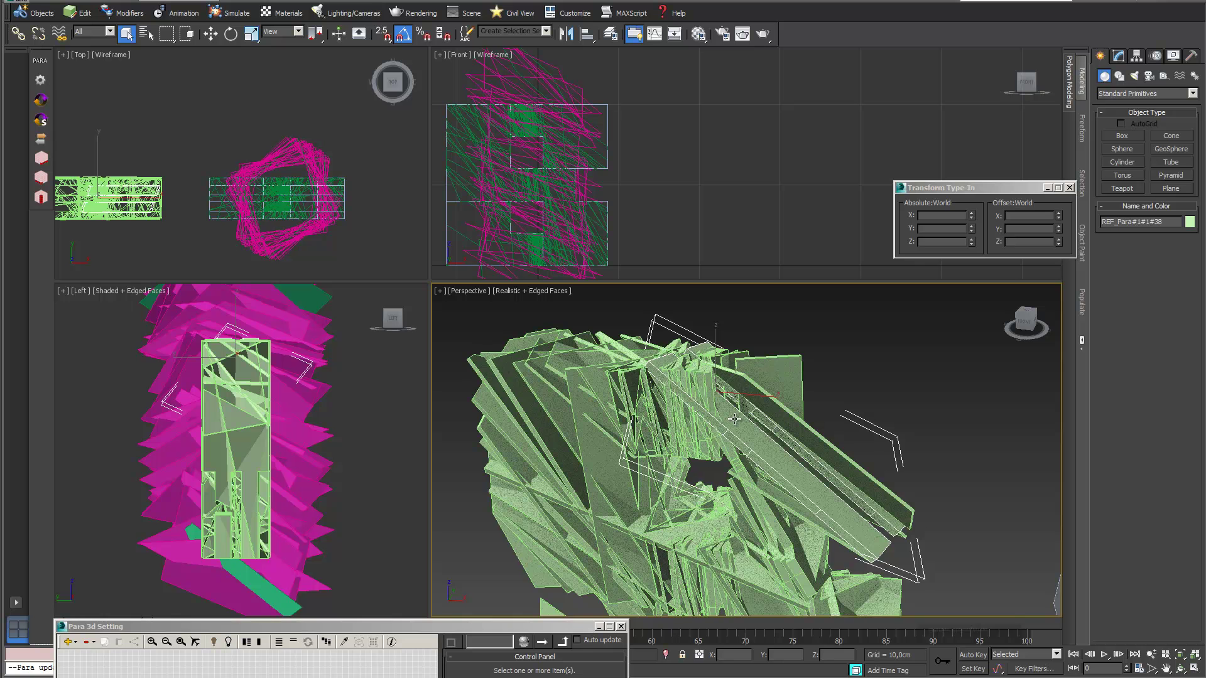
scroll(719, 486, "down", 2)
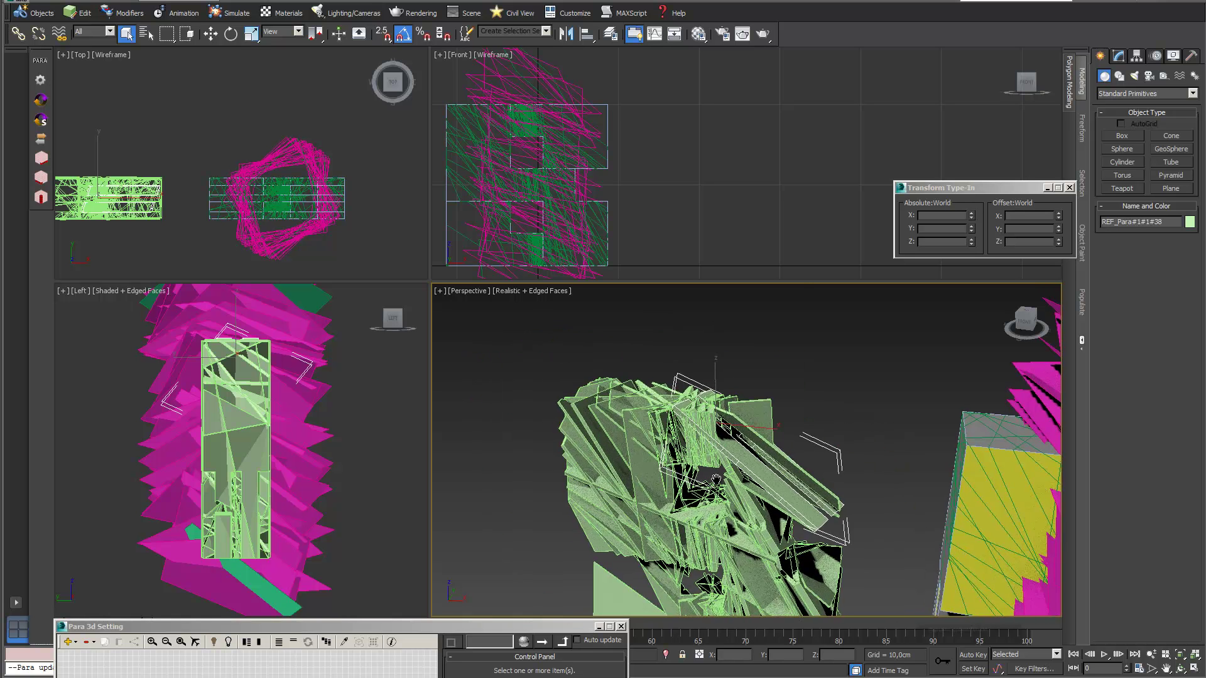
middle_click_drag(719, 486, 726, 431)
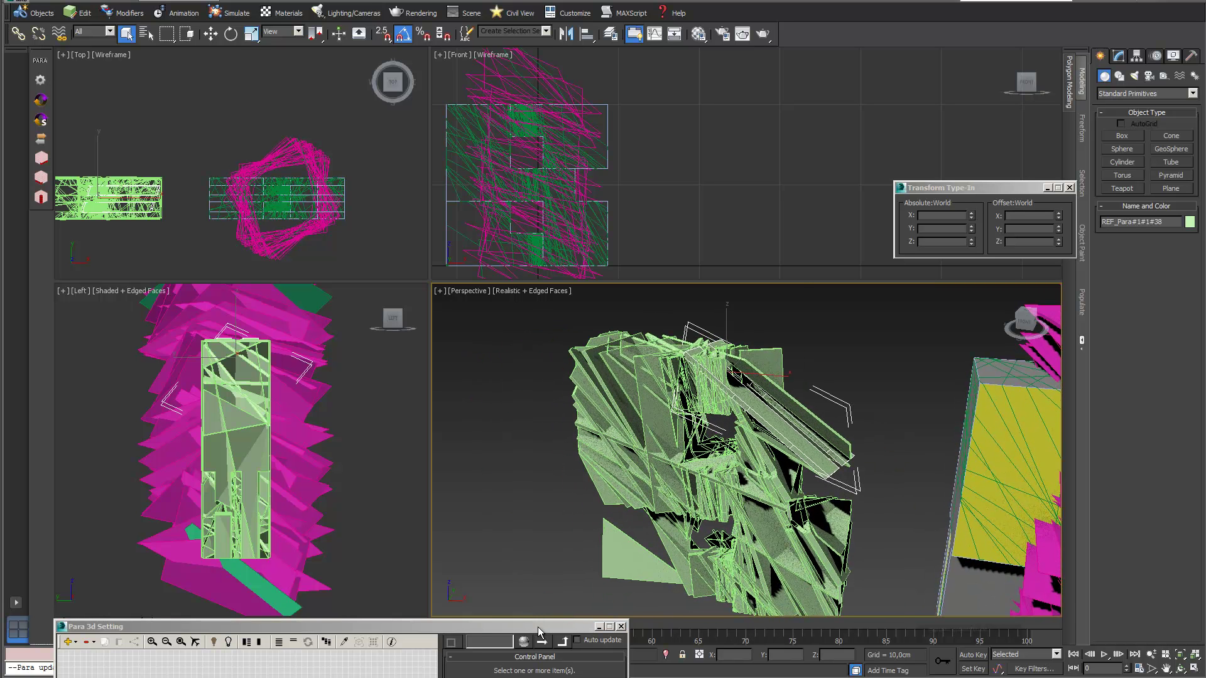
- Add a parametric array snapshot add-on node and connect it to the referenced shell array node
left_click_drag(538, 627, 482, 498)
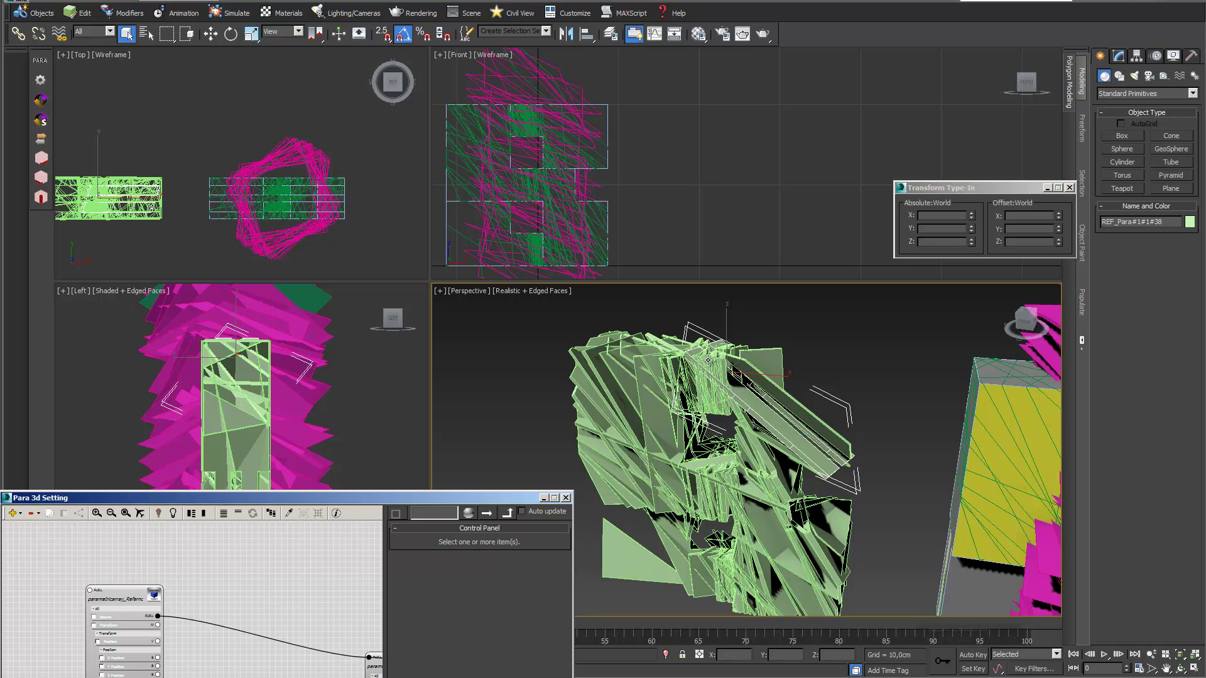
left_click_drag(406, 499, 553, 311)
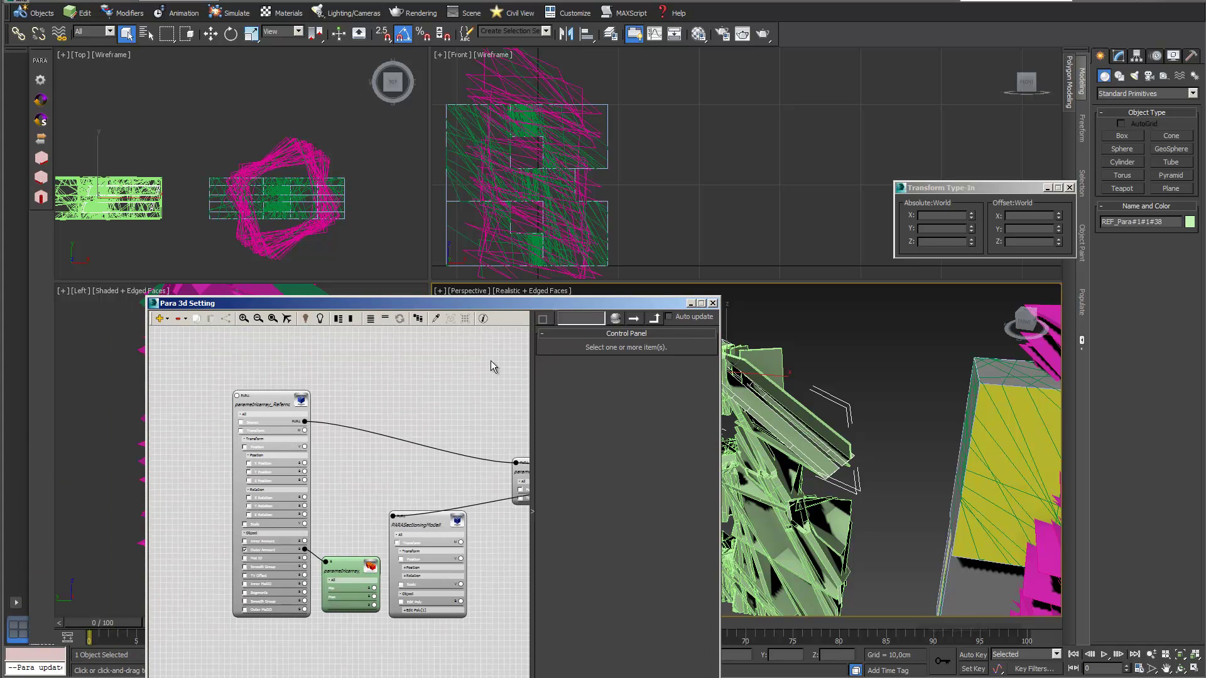
left_click(163, 319)
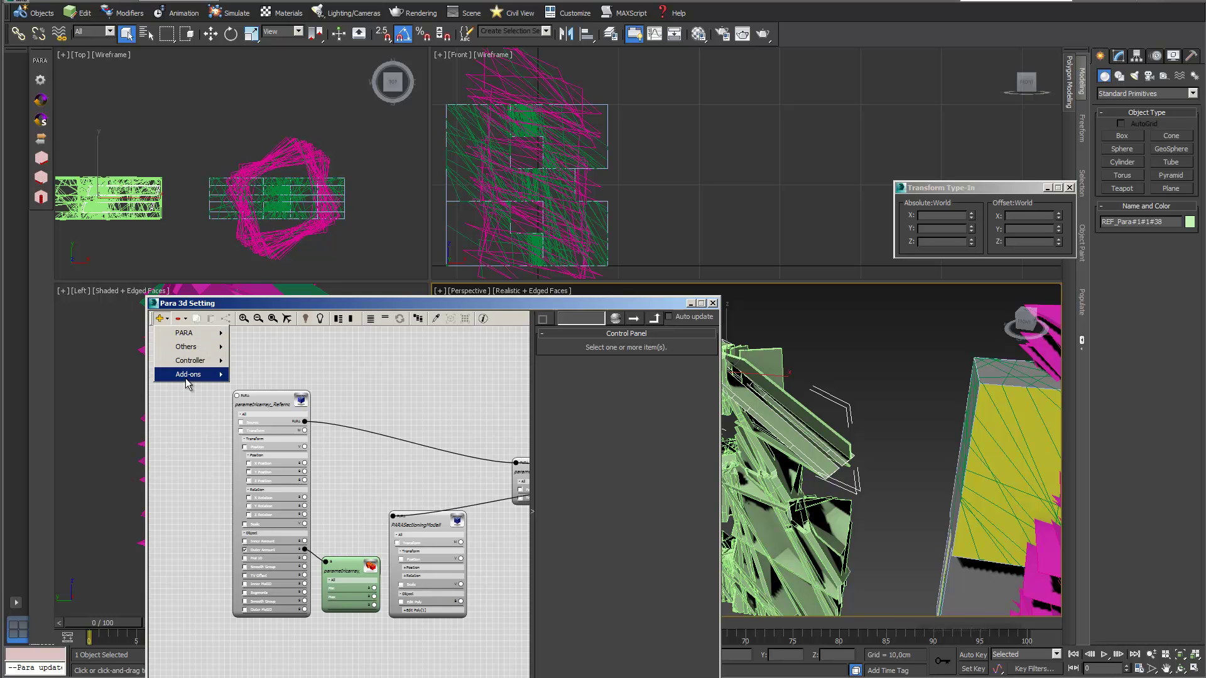
mouse_move(187, 381)
left_click(286, 464)
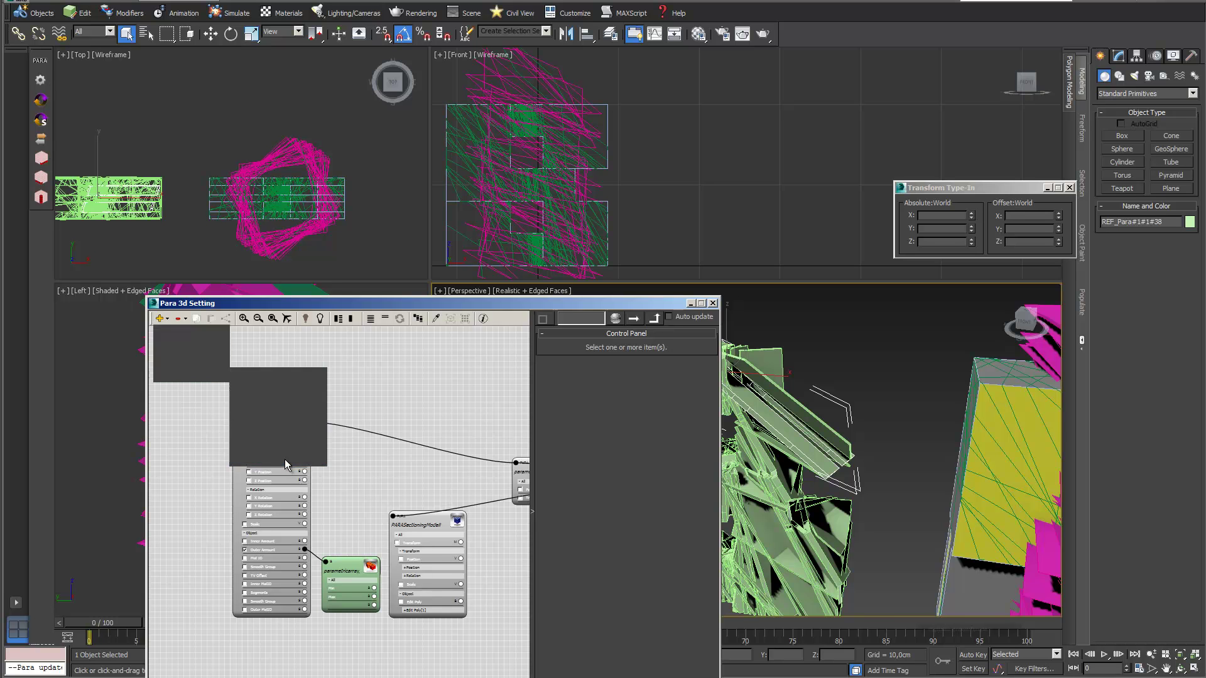
left_click_drag(342, 627, 237, 394)
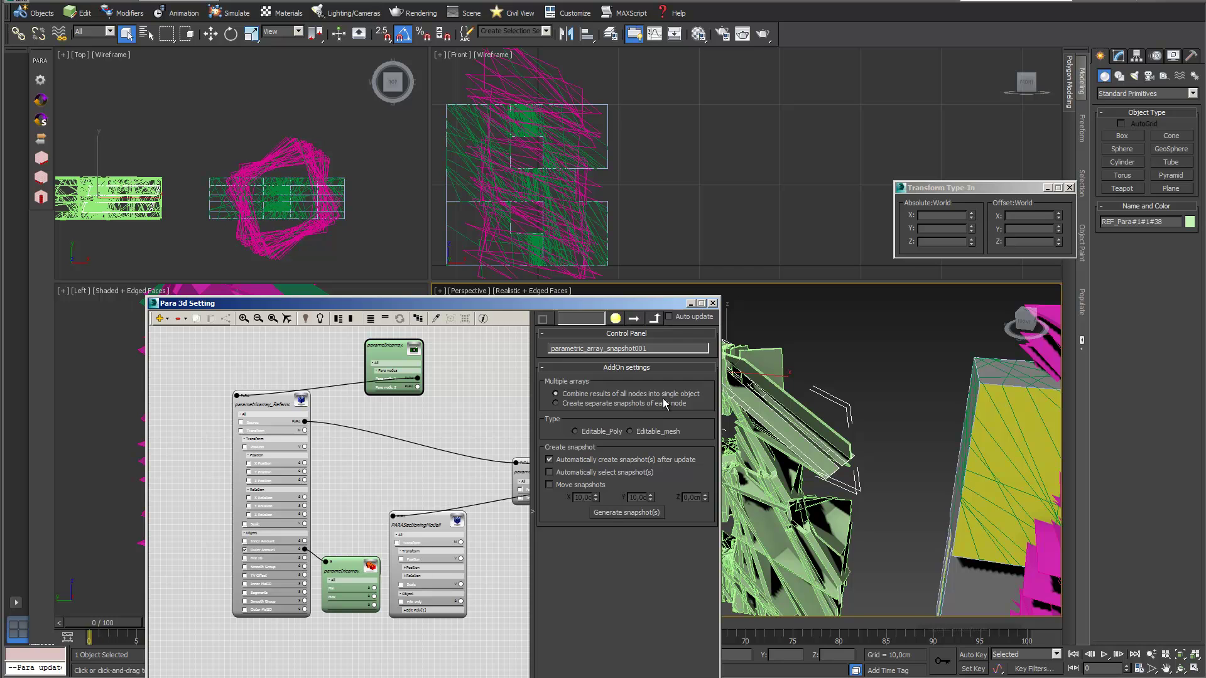
- Set the snapshot type to Editable_mesh and enable the Boolean operation with all members
left_click(575, 431)
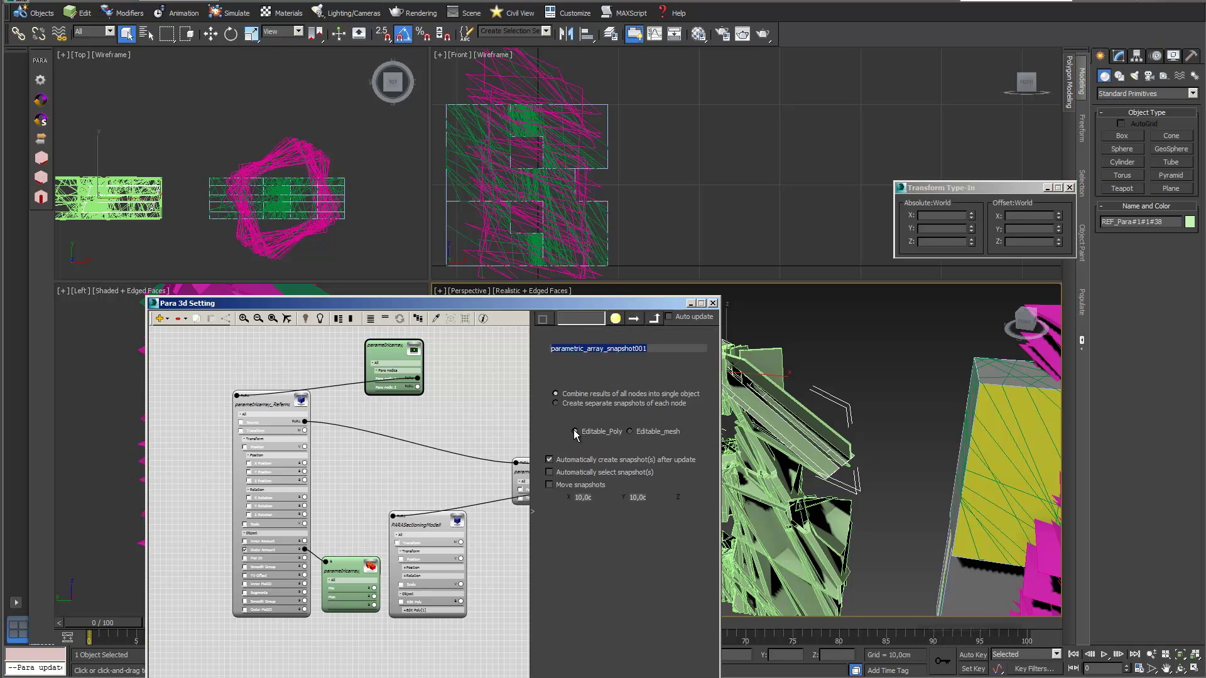
left_click(630, 432)
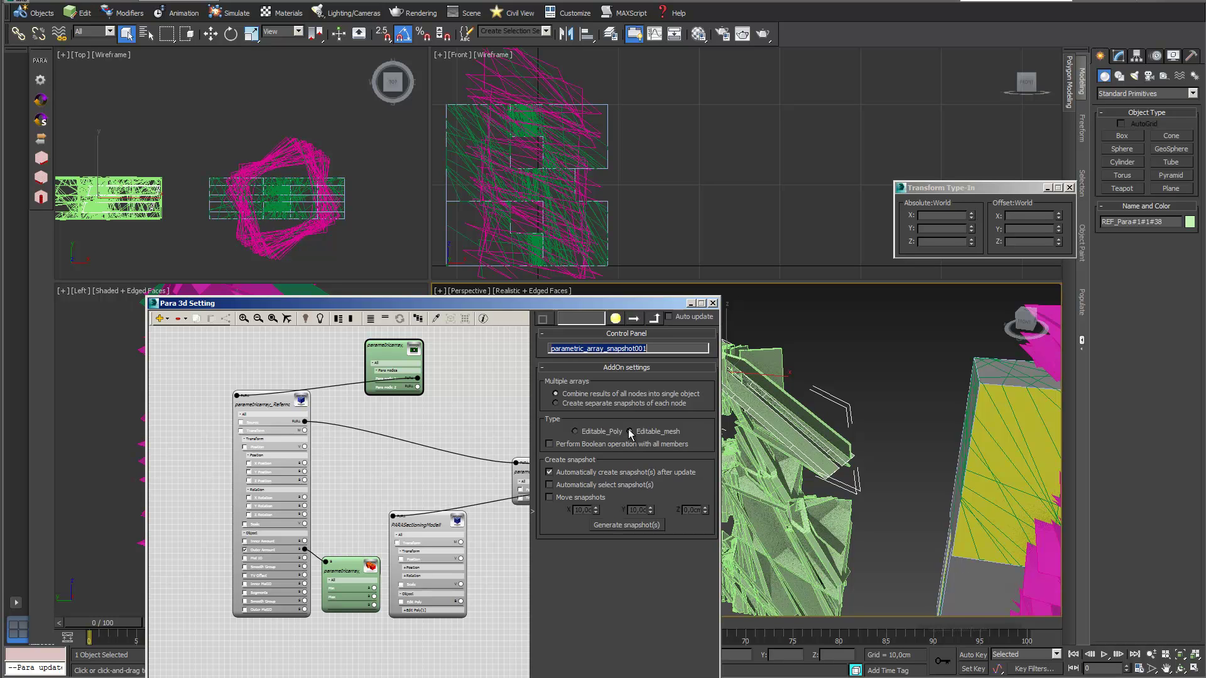
left_click(550, 445)
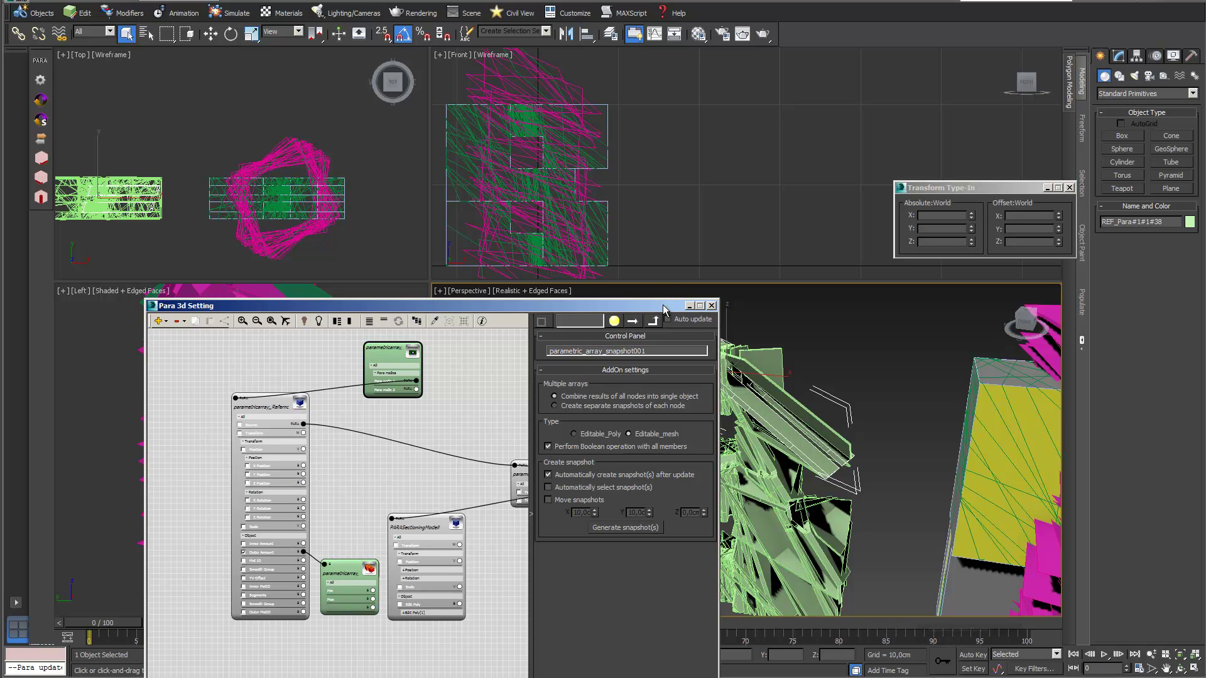
- Enable moving the snapshots by the preset X, Y and Z offsets and generate the combined snapshot
left_click_drag(666, 303, 549, 450)
scroll(714, 369, "up", 3)
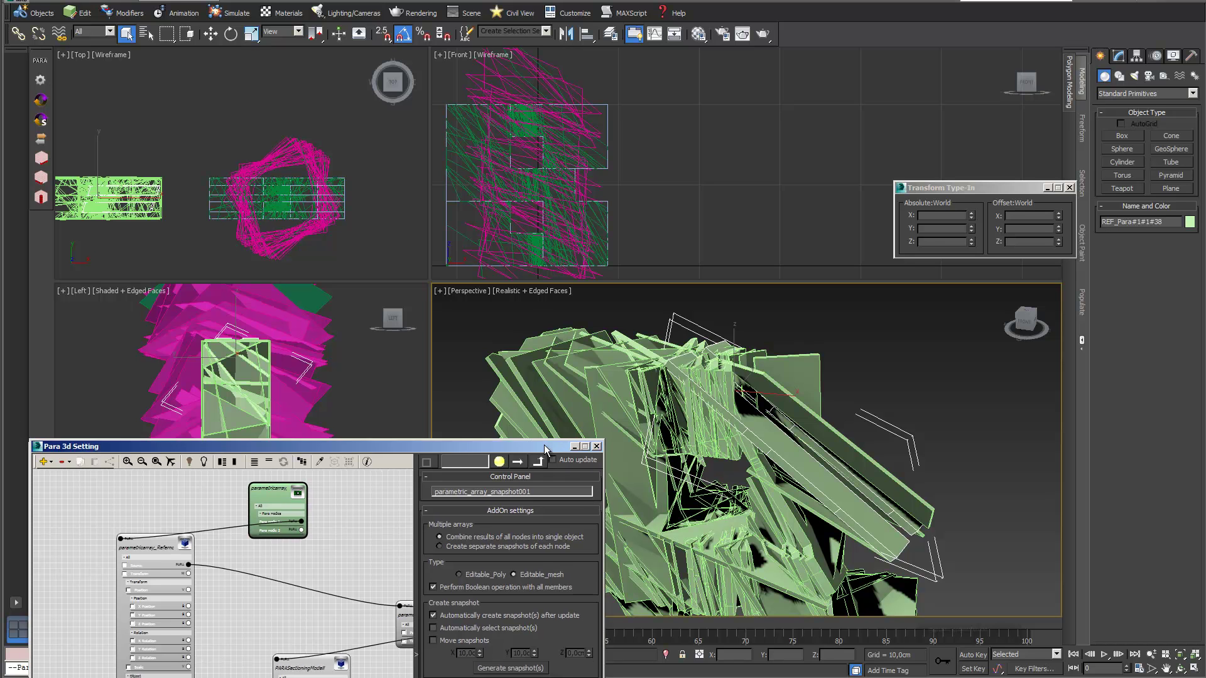
left_click_drag(544, 451, 463, 214)
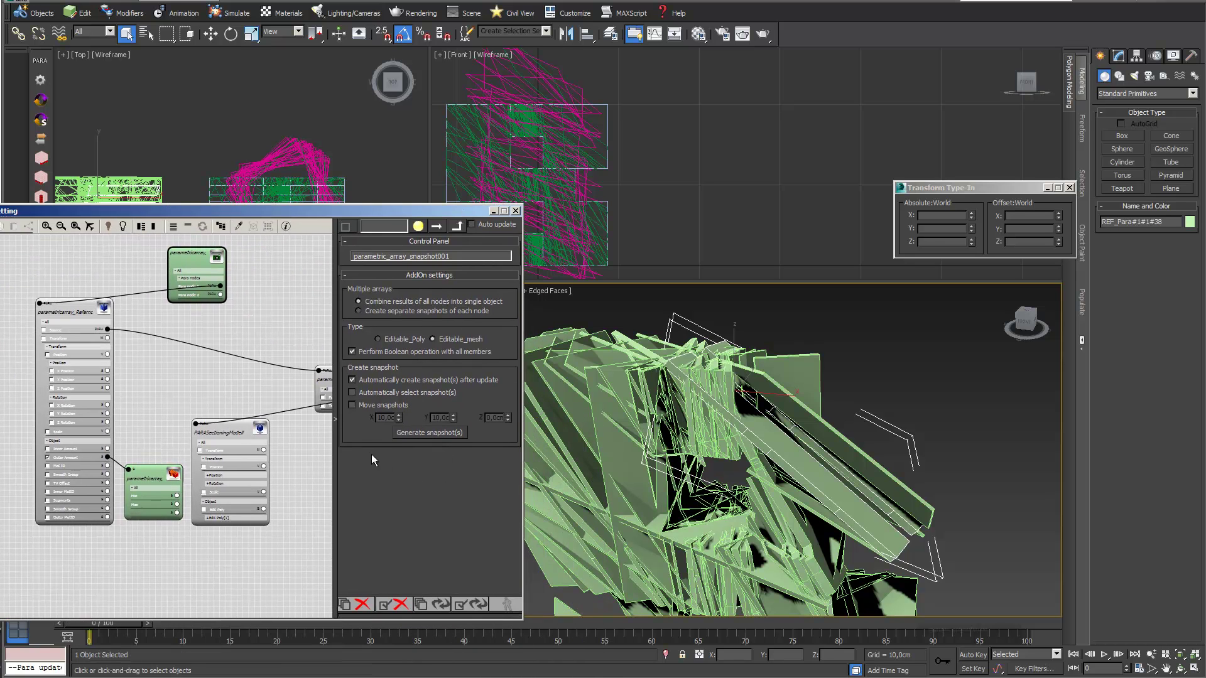
left_click(352, 405)
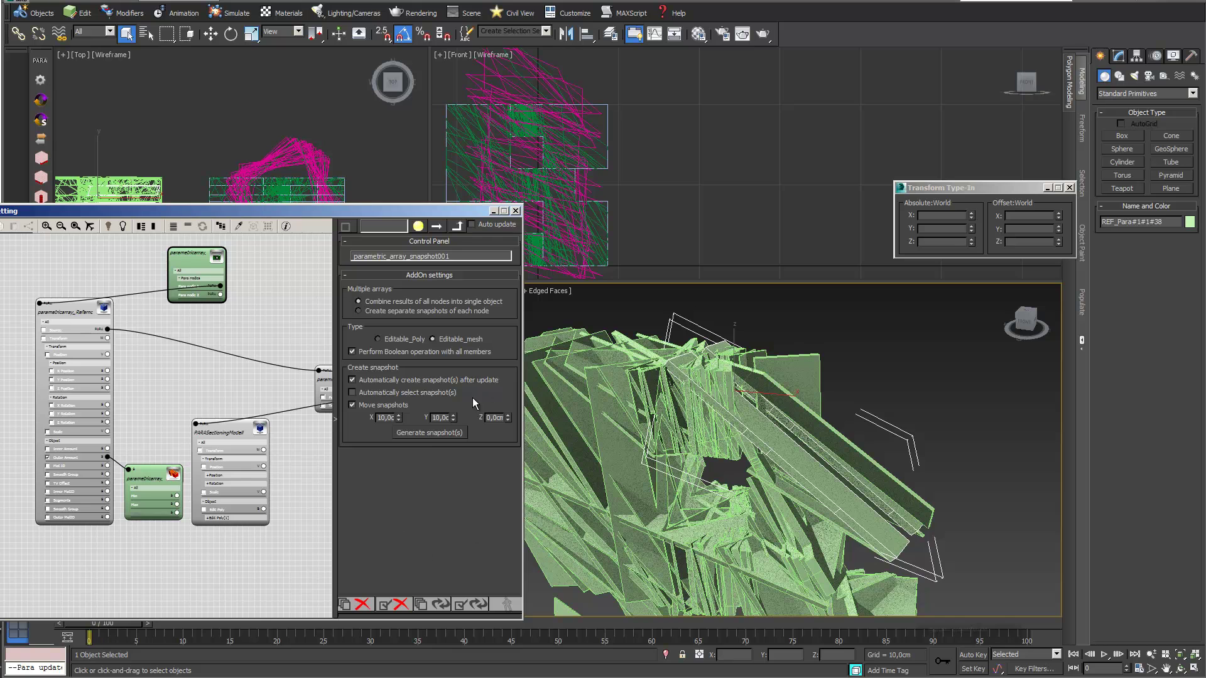
left_click_drag(420, 211, 563, 254)
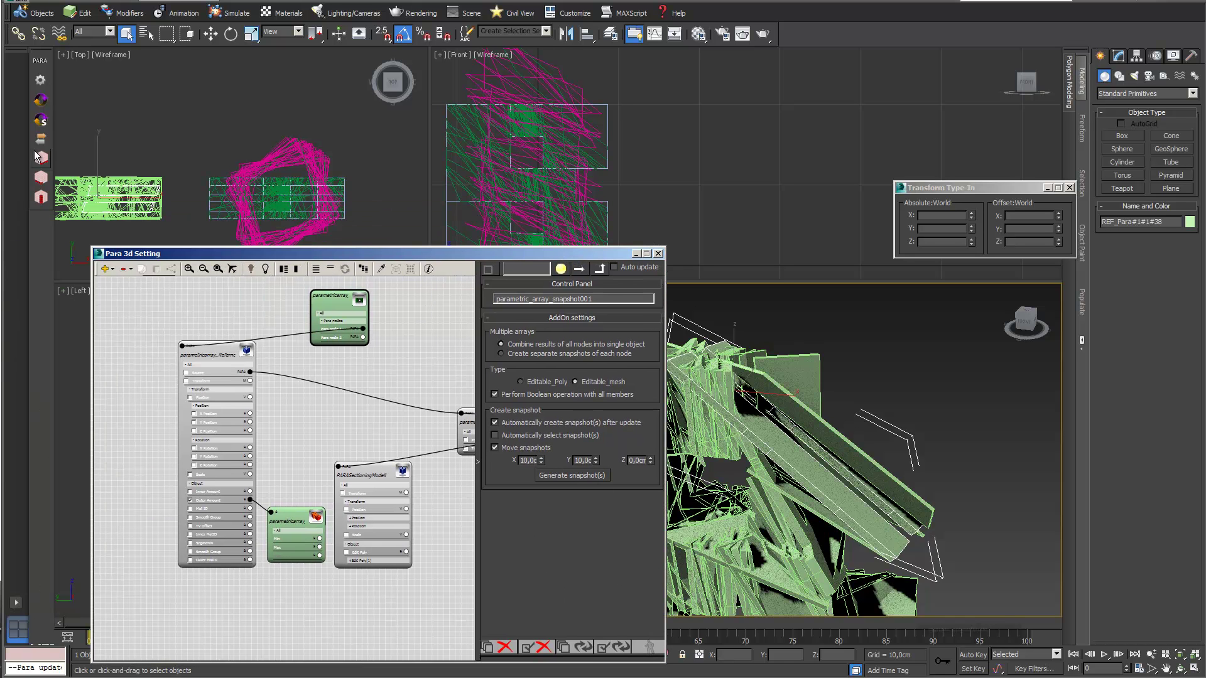
left_click(568, 475)
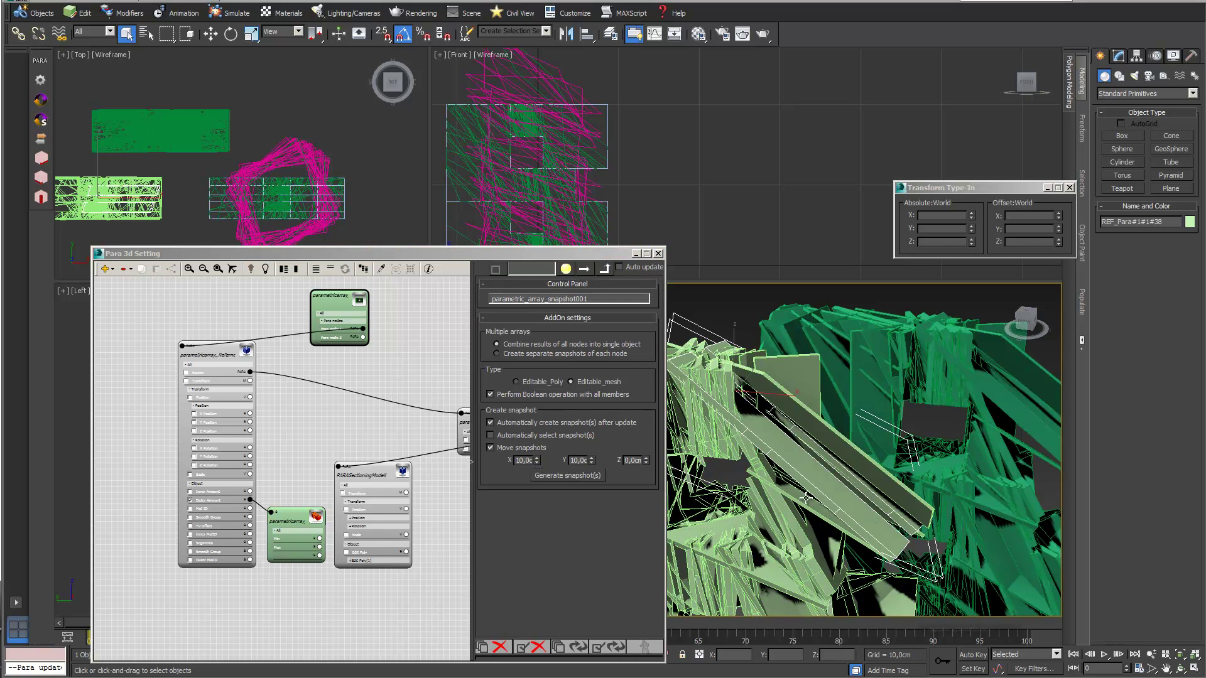
- Select the generated snapshot mesh beside the original shells and isolate it
left_click_drag(612, 256, 425, 185)
middle_click_drag(920, 410, 795, 425, "alt")
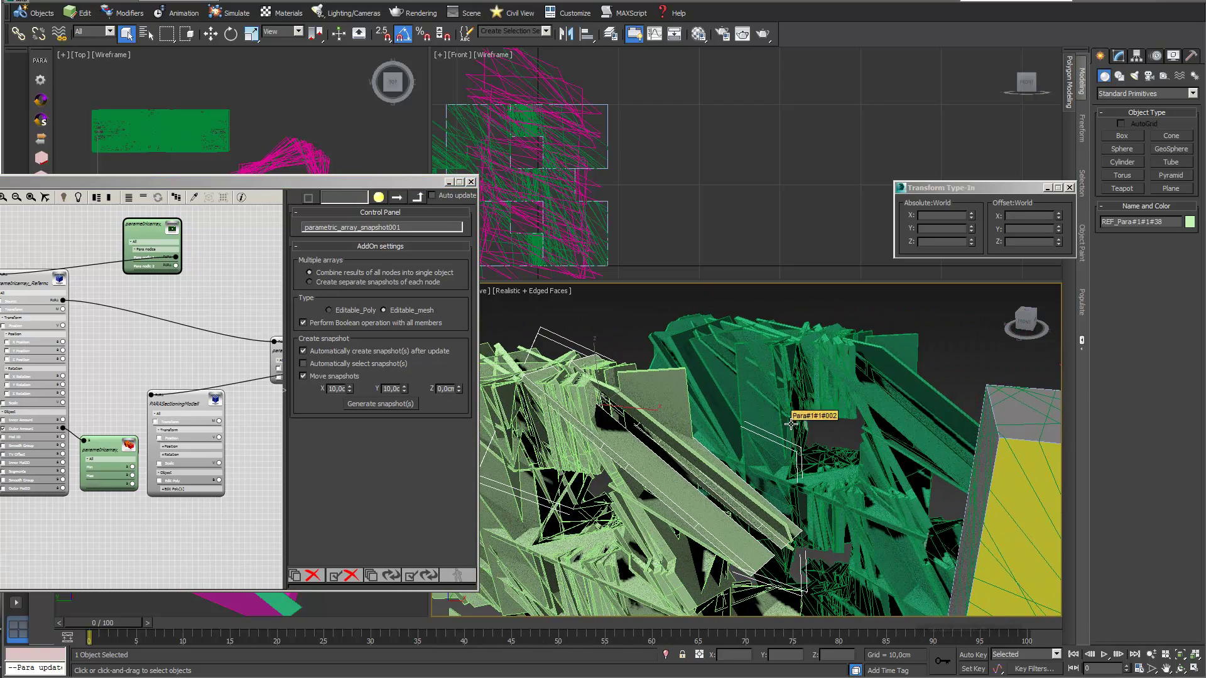
left_click(761, 385)
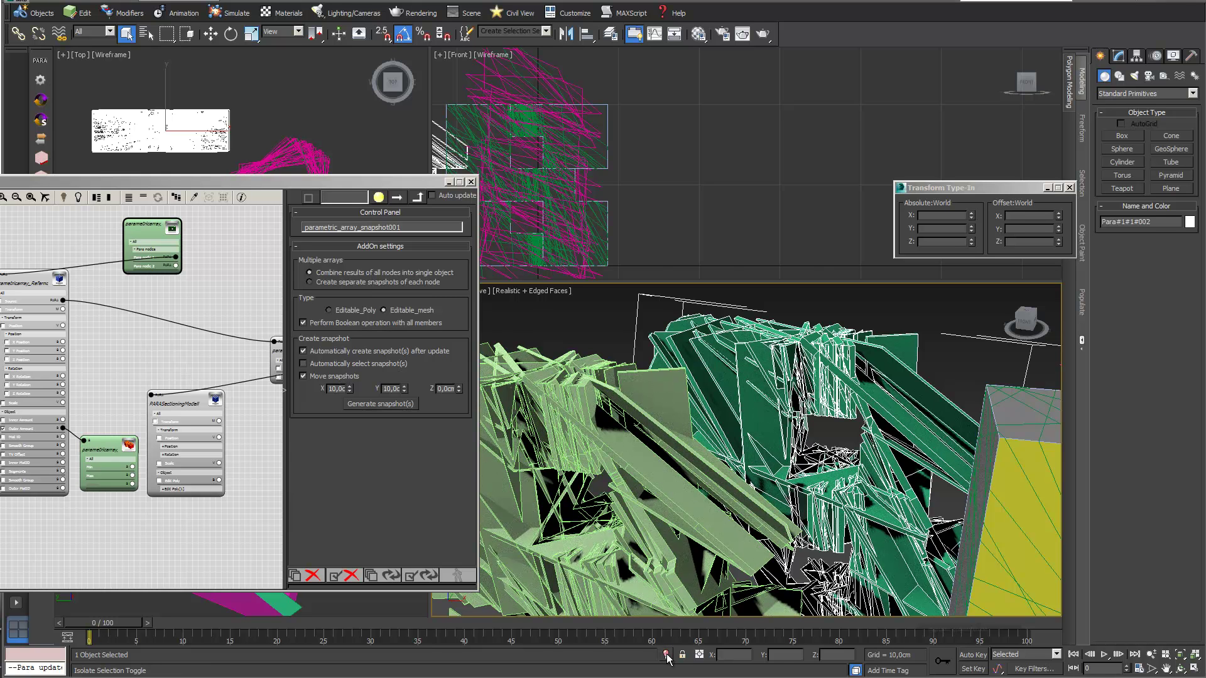
left_click(206, 190)
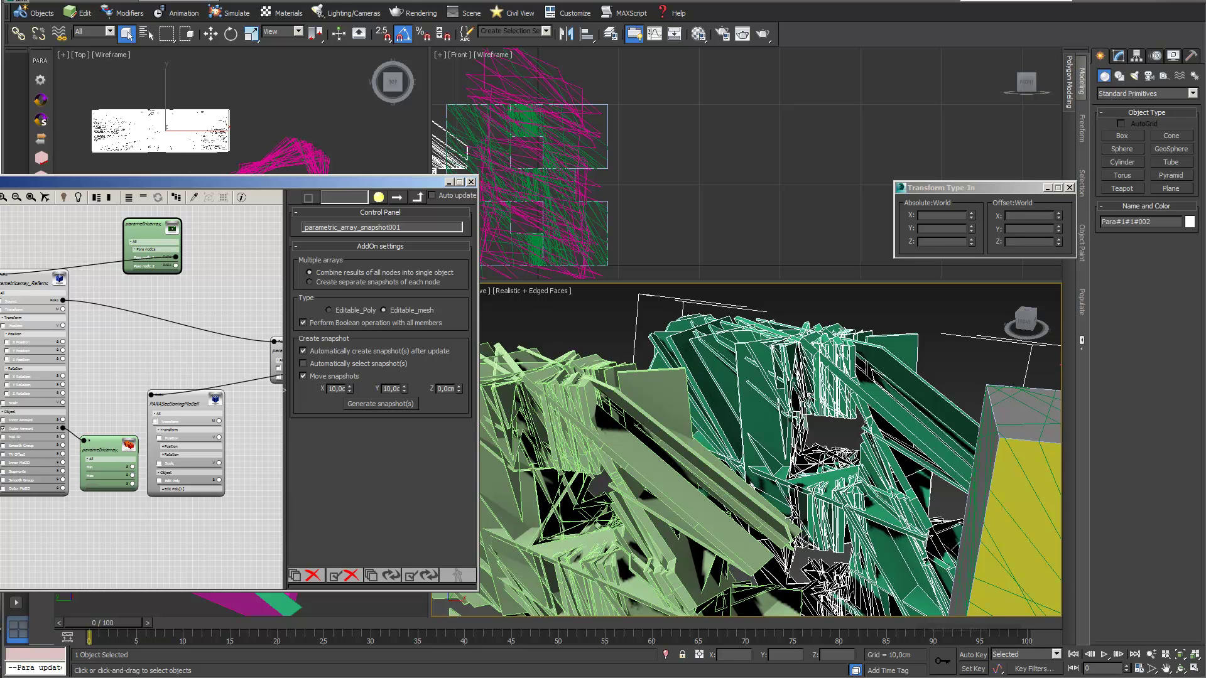
left_click(665, 655)
scroll(776, 499, "up", 5)
scroll(776, 499, "up", 2)
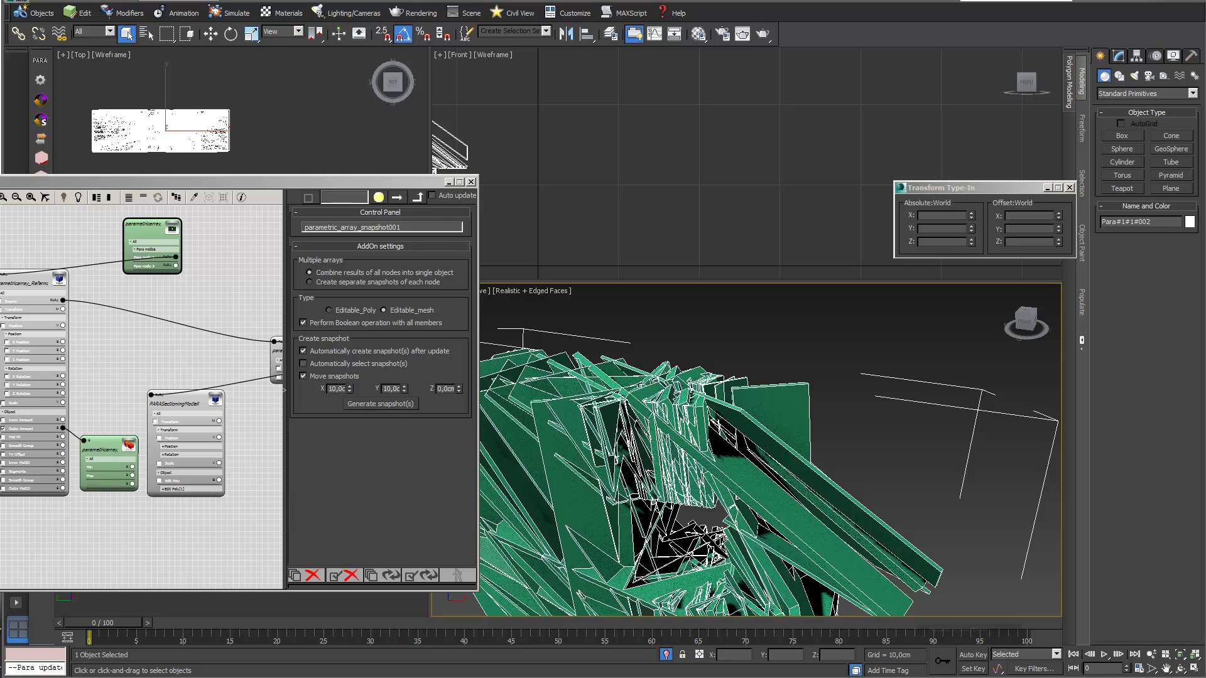
- Examine the Boolean intersections between the snapshot's crossing slabs in both wireframe and shaded display
left_click(1181, 669)
left_click_drag(703, 452, 694, 416)
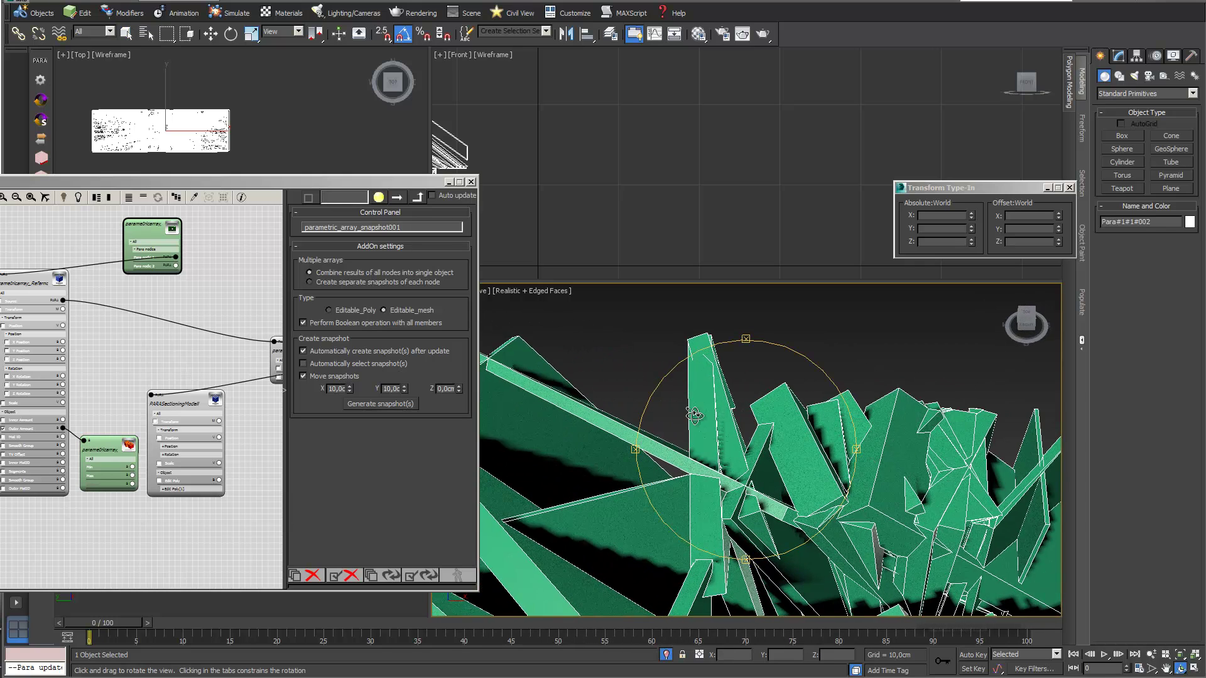
key("F3")
middle_click_drag(782, 437, 779, 435)
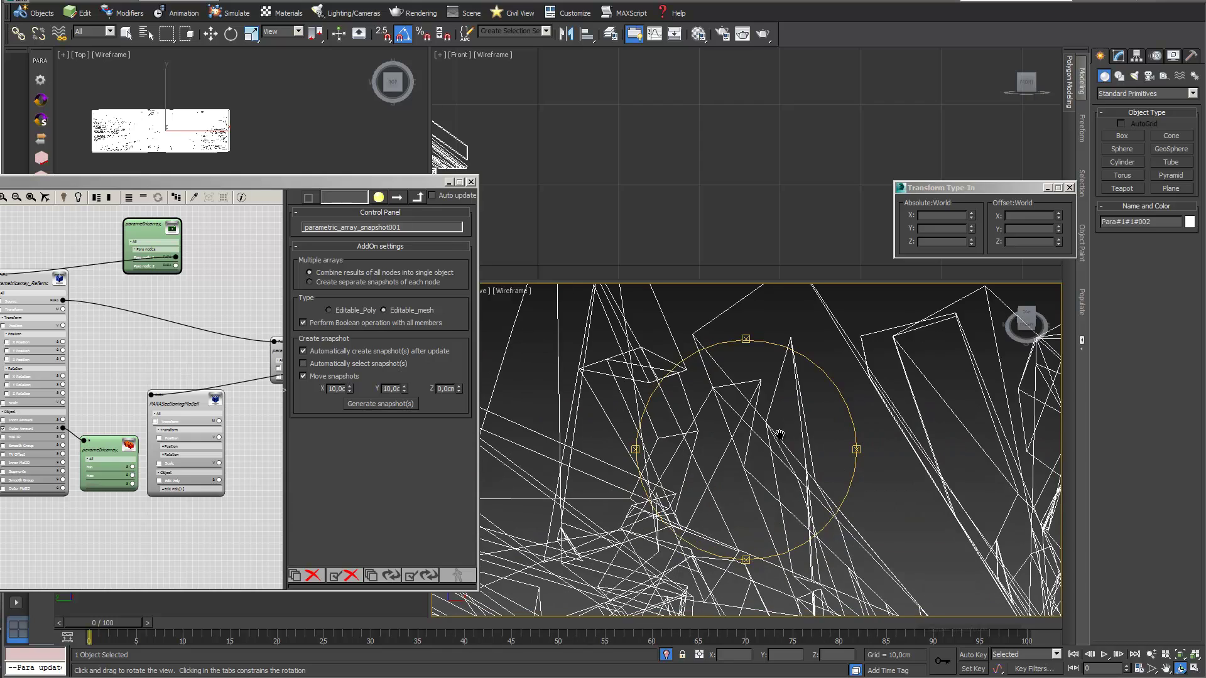
left_click_drag(792, 420, 751, 420)
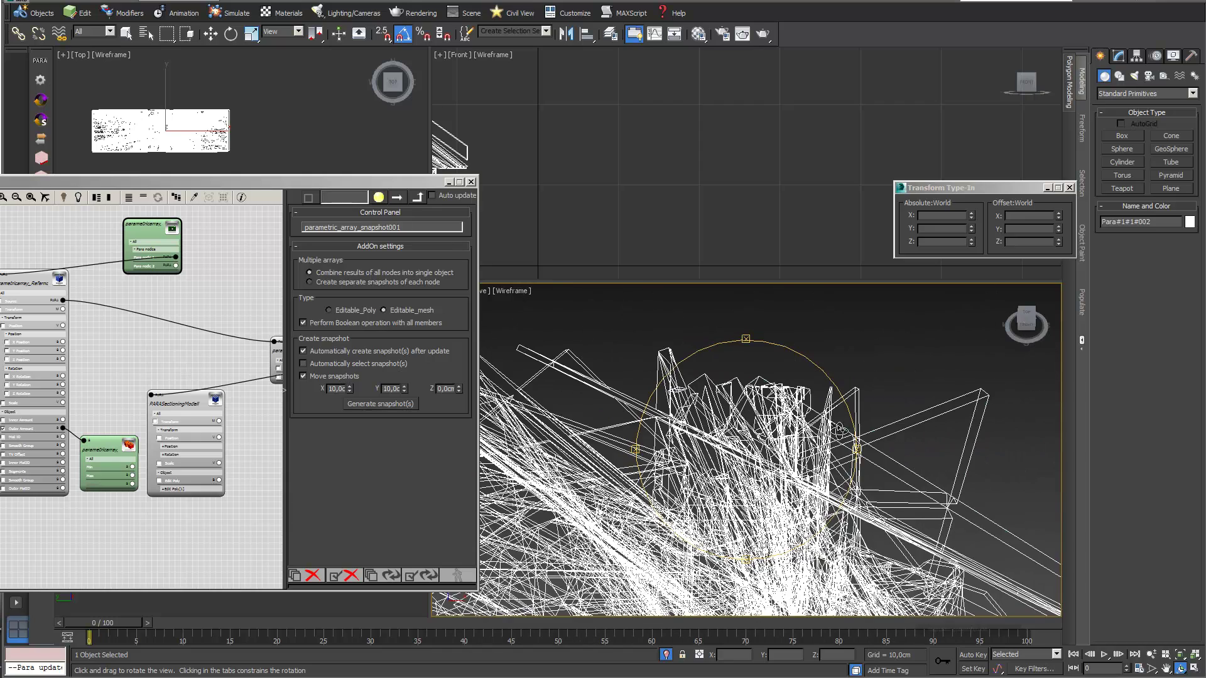
key("F3")
scroll(832, 443, "up", 5)
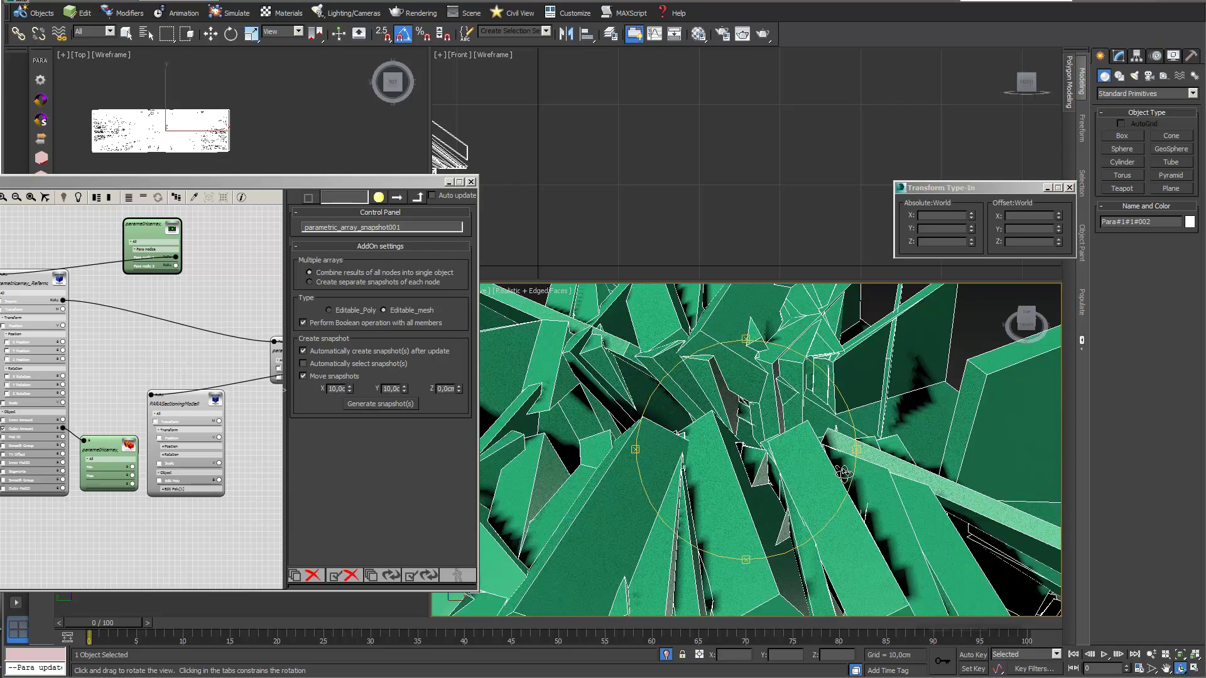
key("F3")
left_click_drag(843, 472, 789, 463)
key("F3")
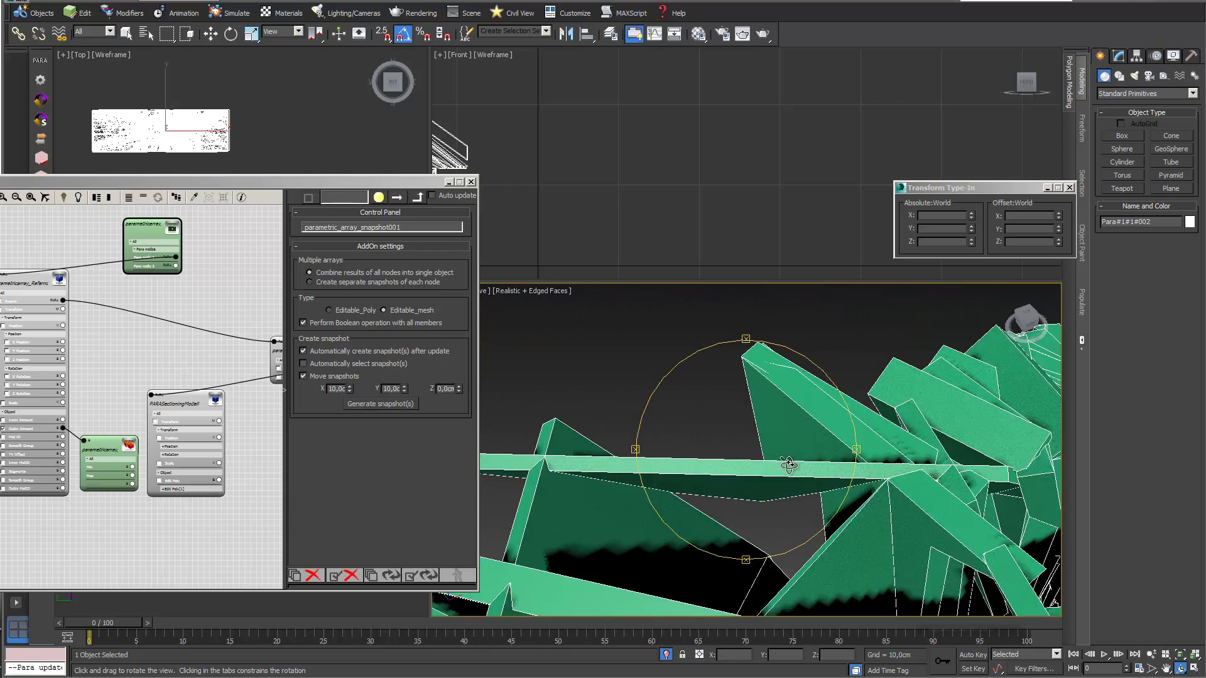
- Inspect where the long projecting slab meets its neighbours, then view the whole snapshot in wireframe
middle_click_drag(546, 465, 604, 472)
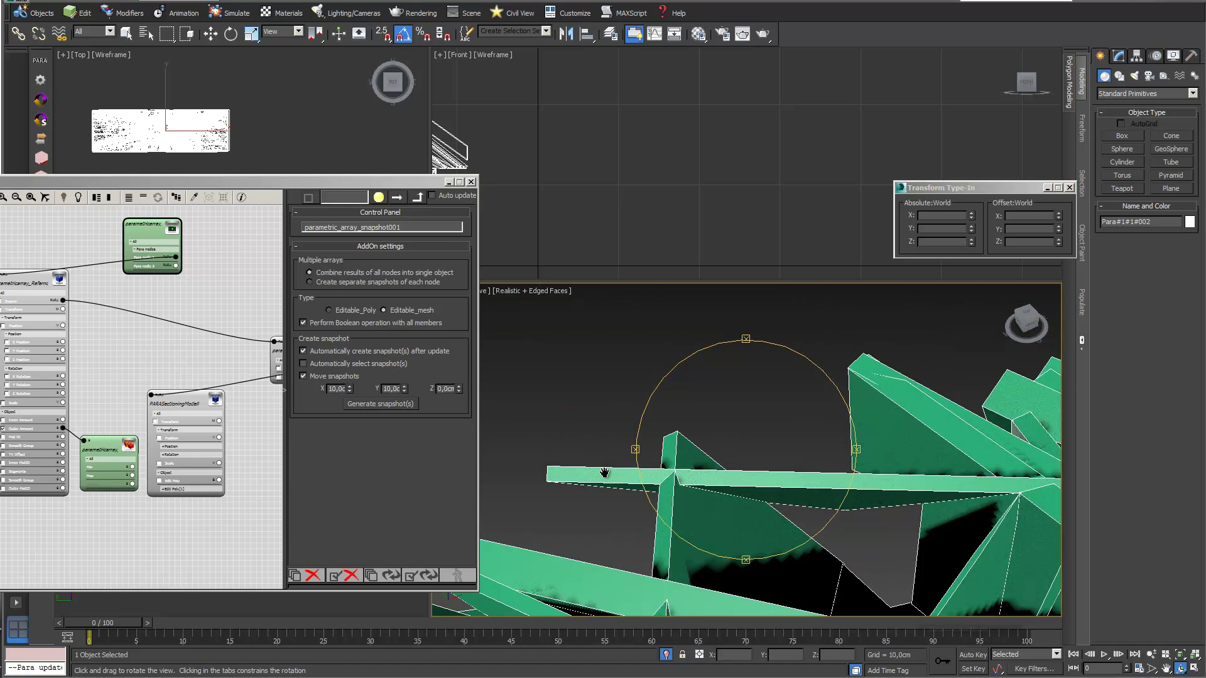
left_click(1151, 654)
left_click_drag(696, 521, 1013, 631)
key("F3")
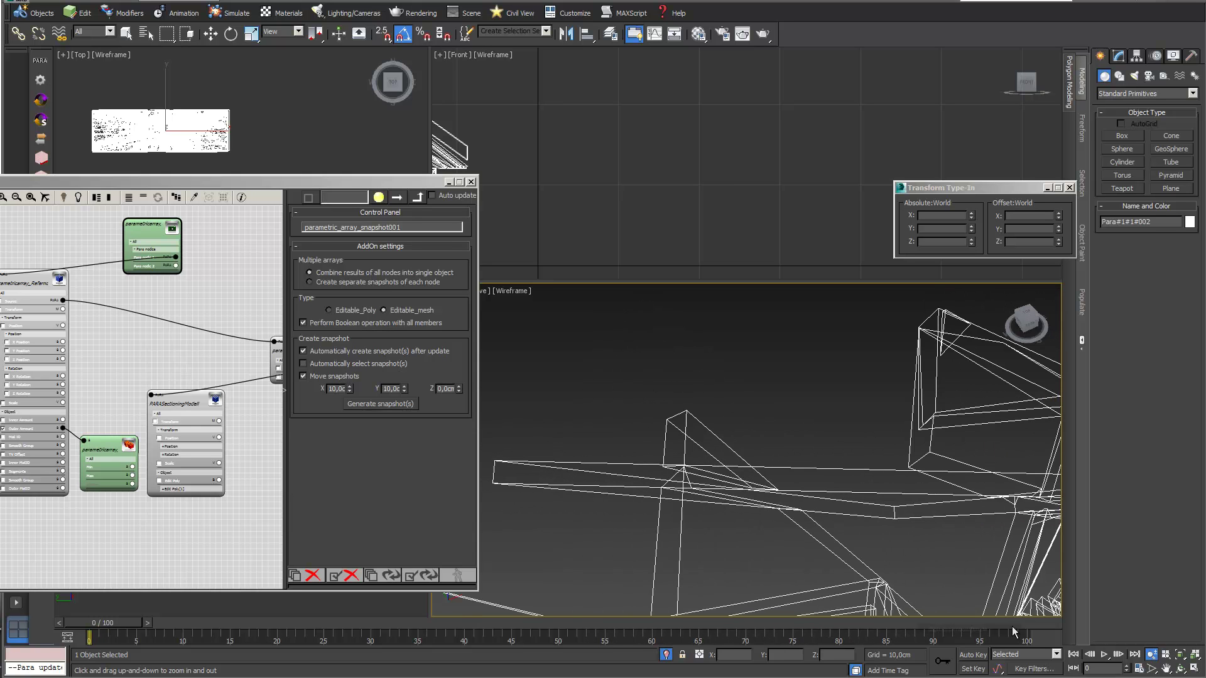
left_click(1179, 668)
left_click_drag(758, 499, 602, 428)
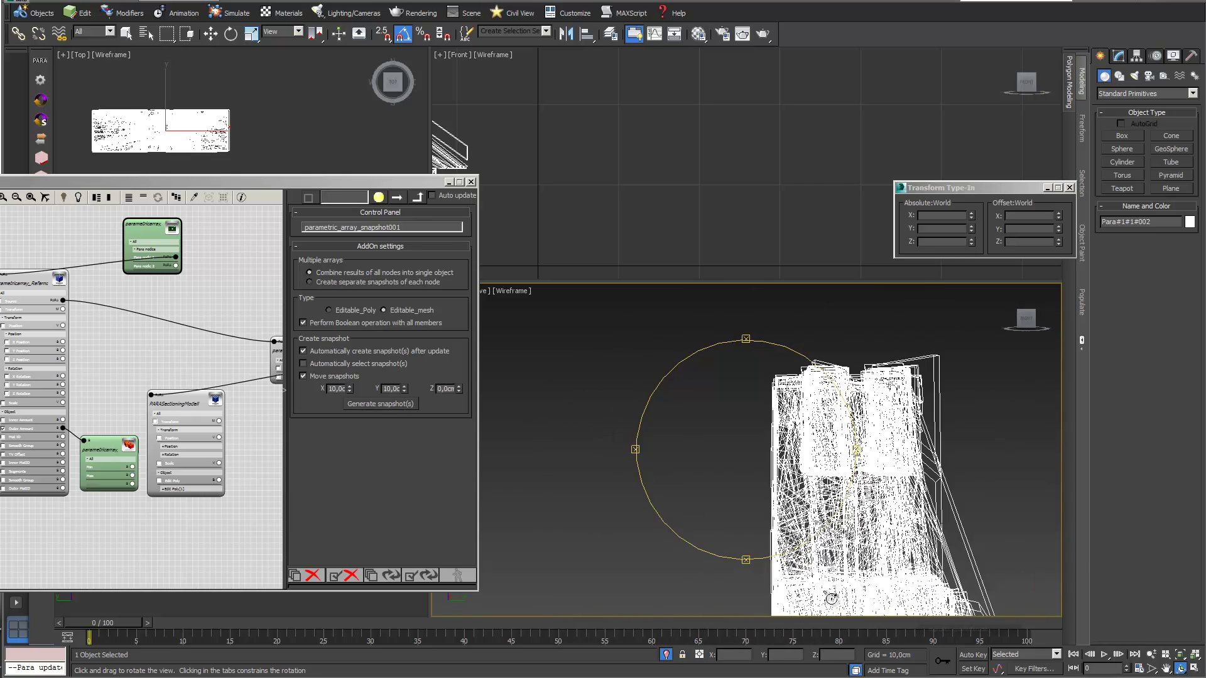